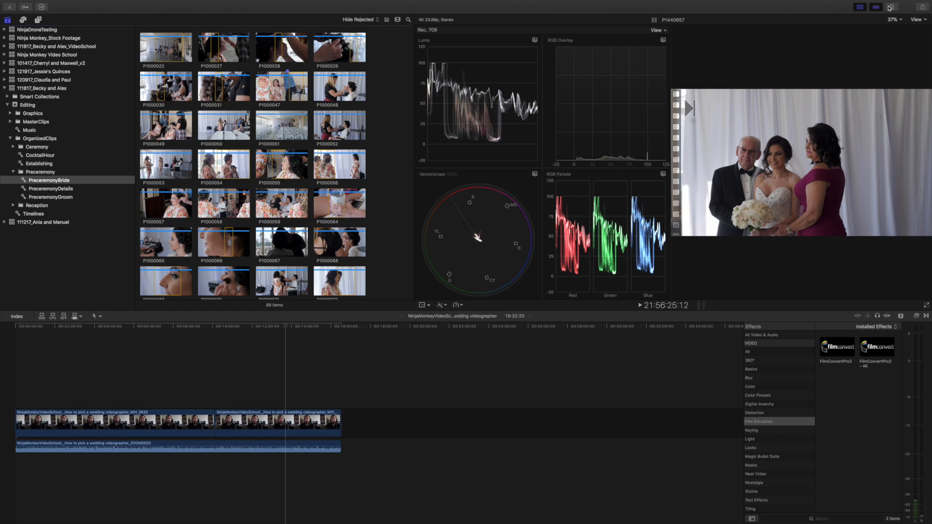
Hide the video scopes and the timeline to enlarge the browser and viewer
key(super+7)
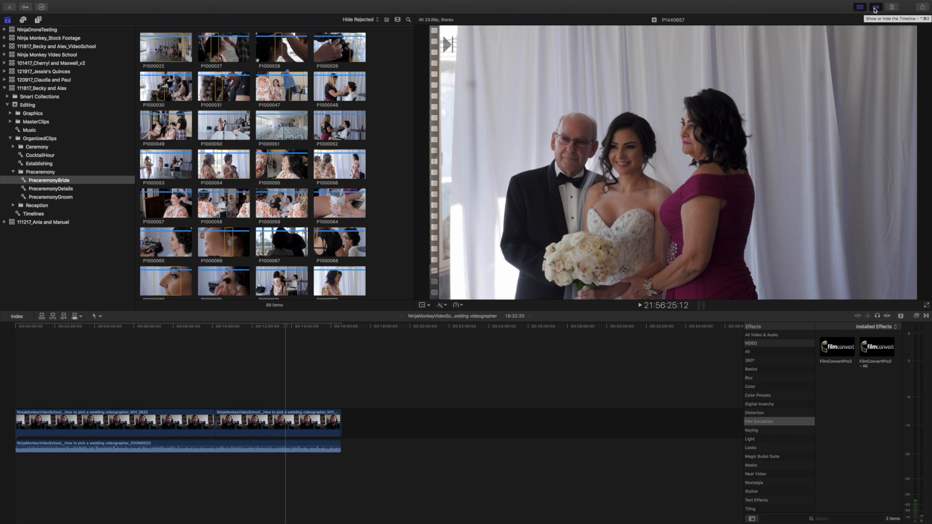
click(876, 8)
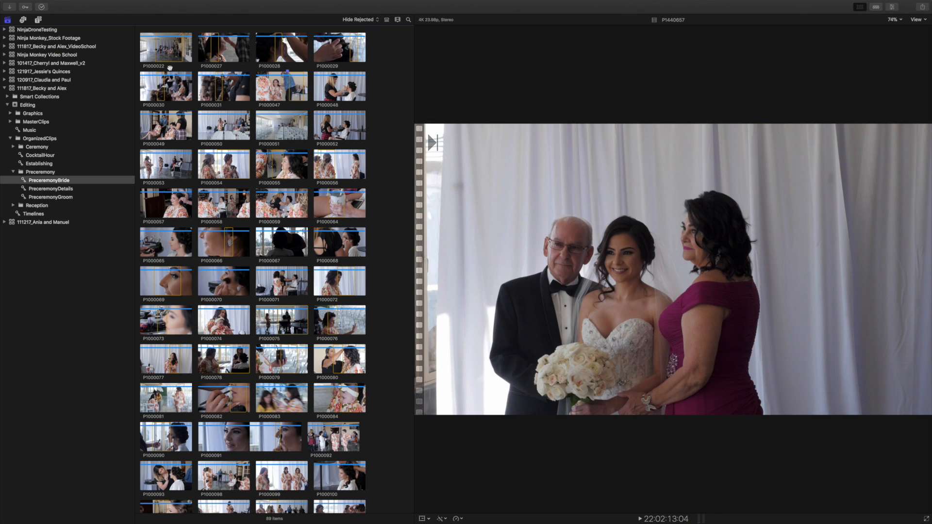
Open the role editor for all clips in the PreceremonyBride collection and add a video role named Bride
click(166, 51)
key(super+a)
right_click(167, 52)
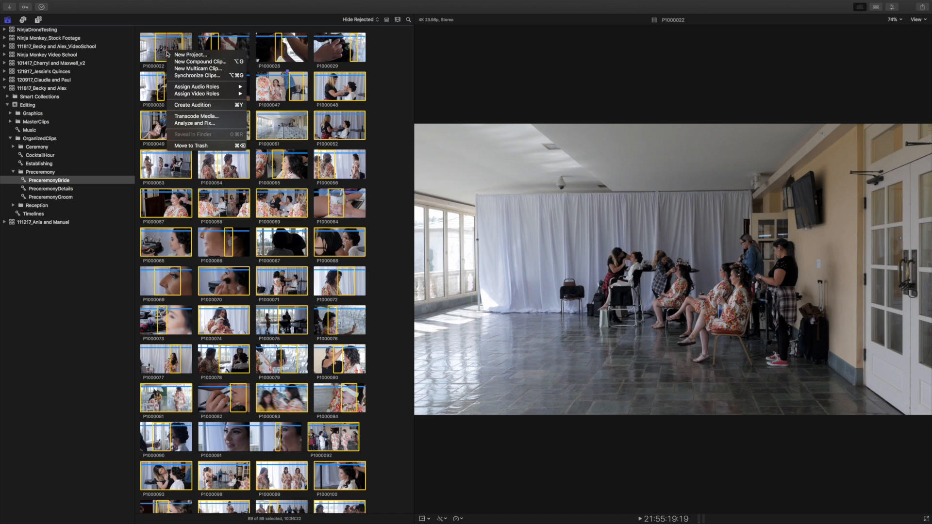
mouse_move(200, 94)
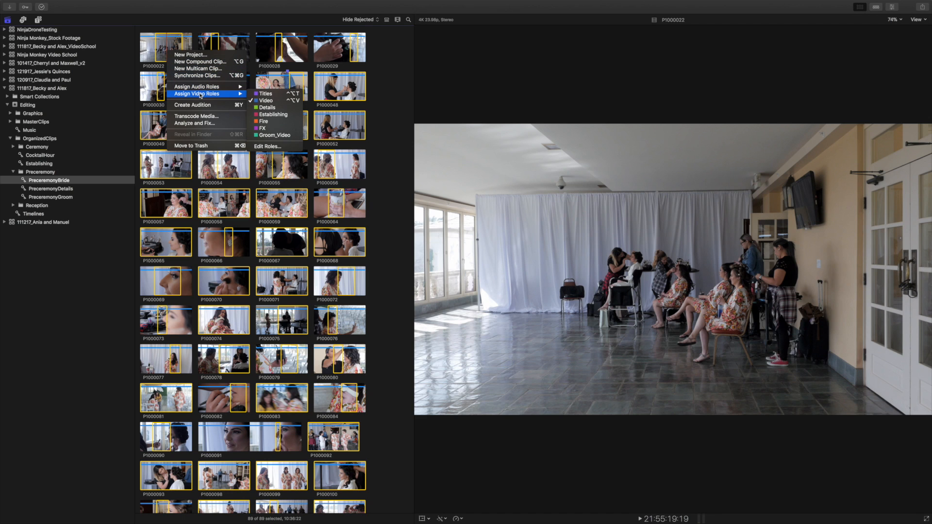
click(274, 146)
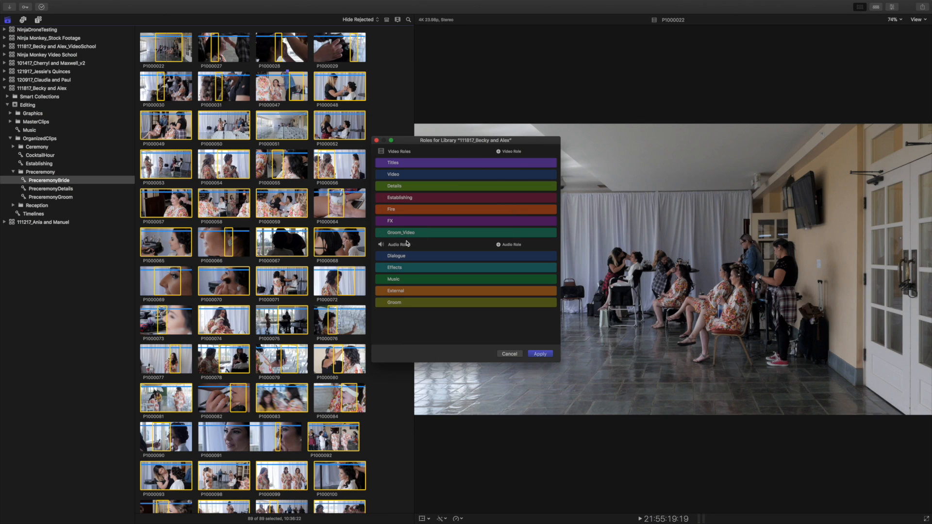
click(499, 152)
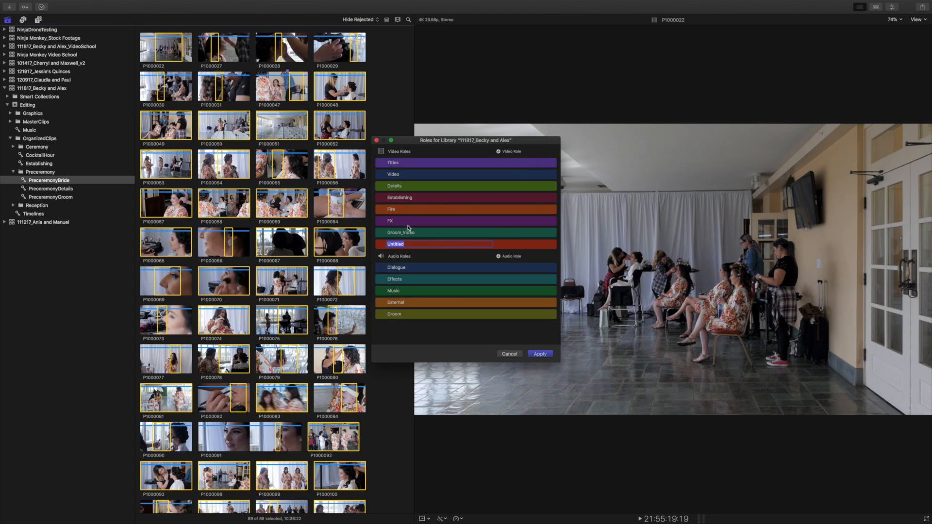
text(Bride)
click(503, 243)
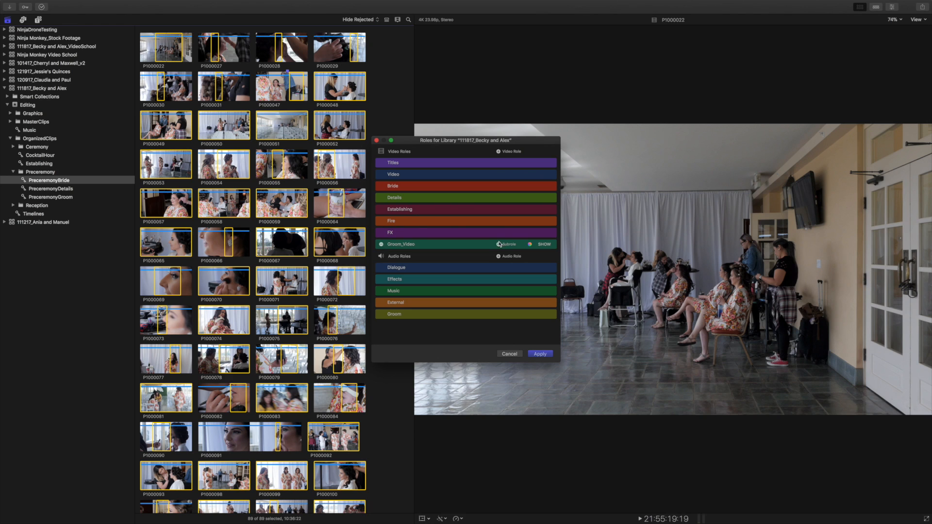
click(415, 186)
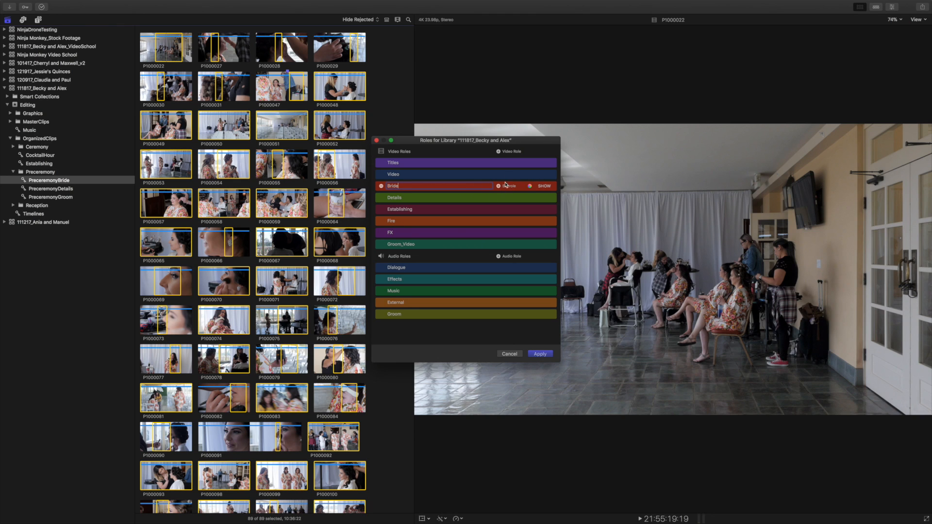
key(Return)
Set the Bride video role's color to green and apply the role changes
click(531, 187)
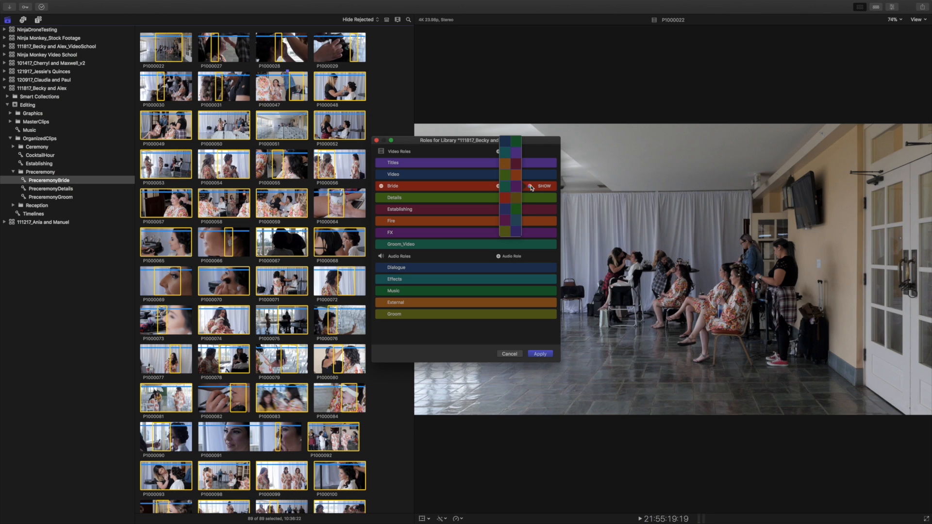
click(518, 199)
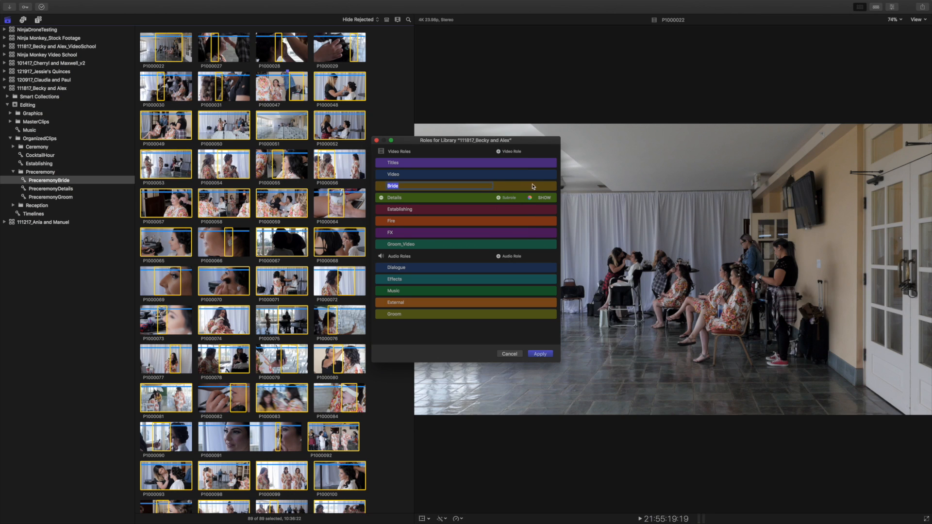
click(516, 187)
click(530, 187)
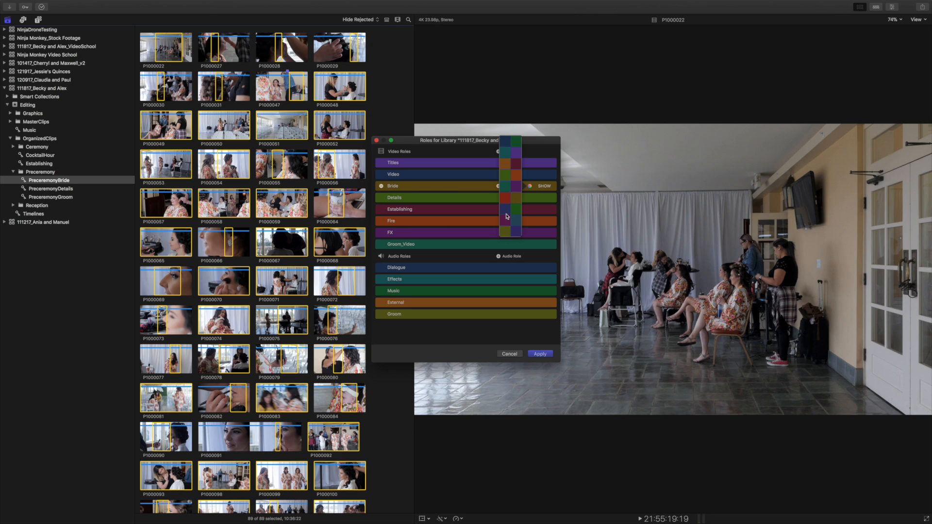
click(516, 142)
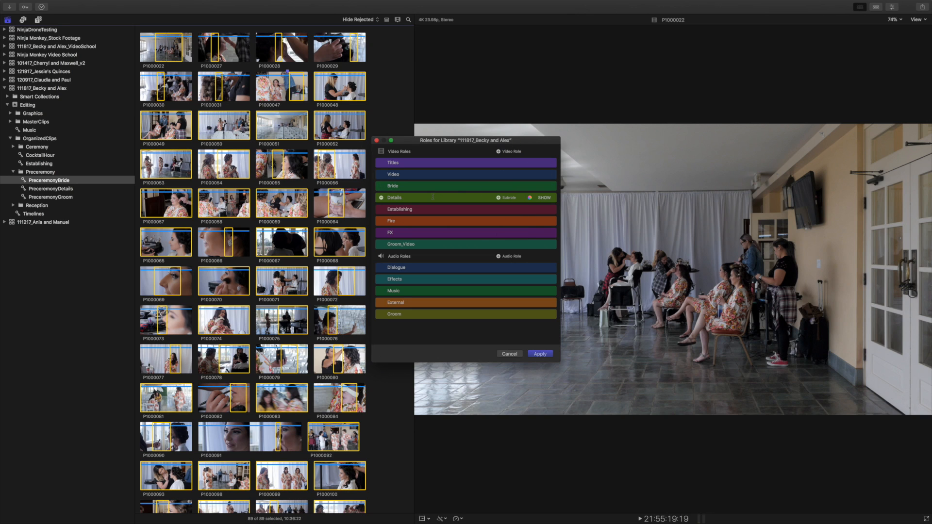
click(540, 354)
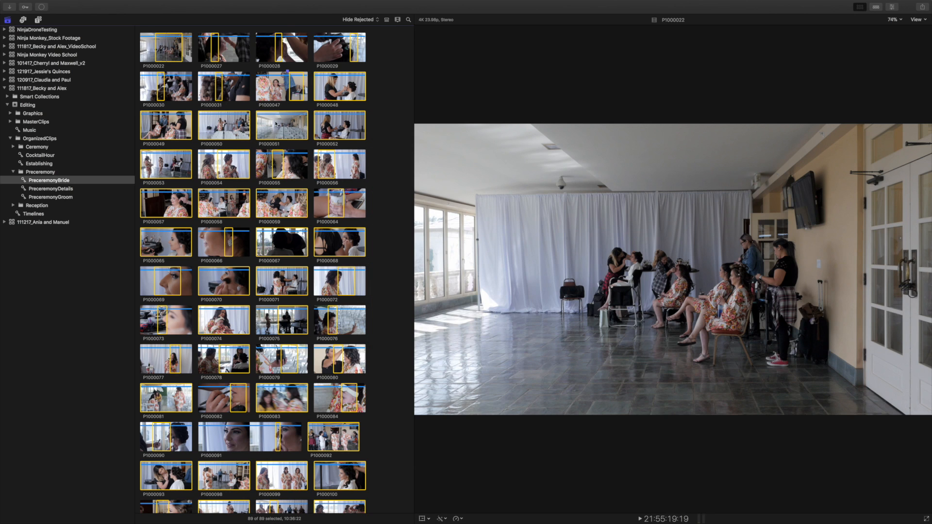
right_click(275, 123)
mouse_move(335, 164)
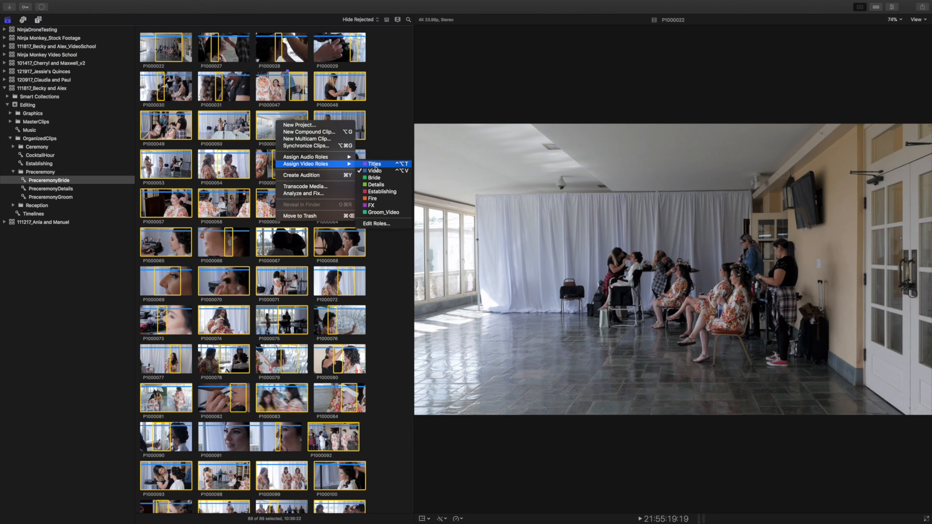
click(391, 97)
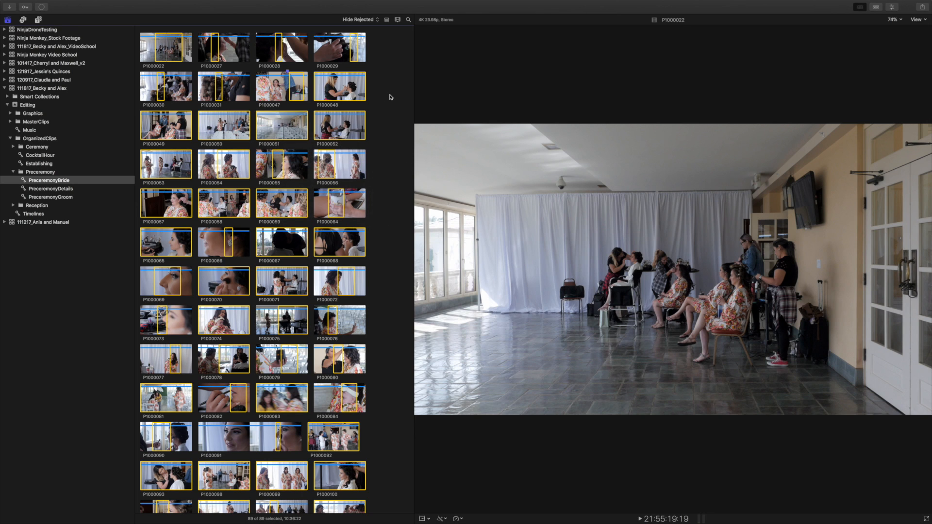
click(348, 127)
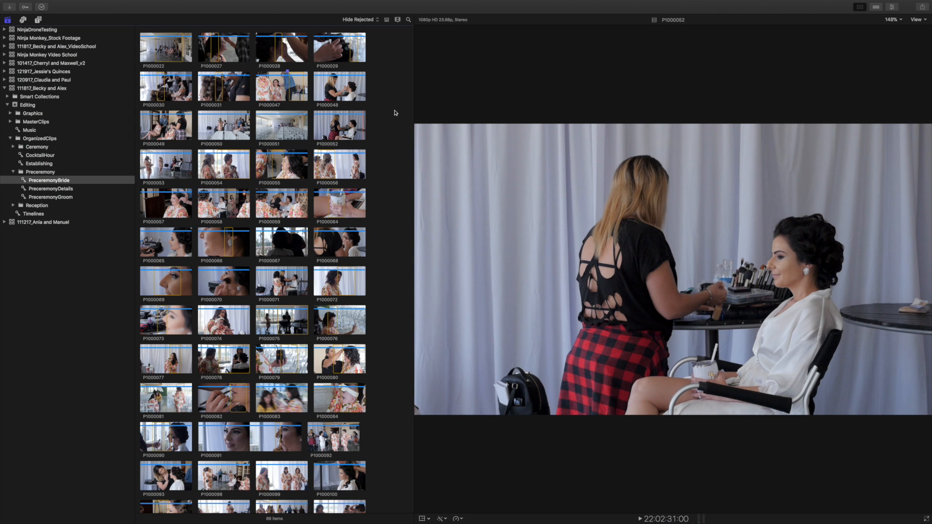
Assign the Bride video role to all clips in the PreceremonyBride collection
key(super+a)
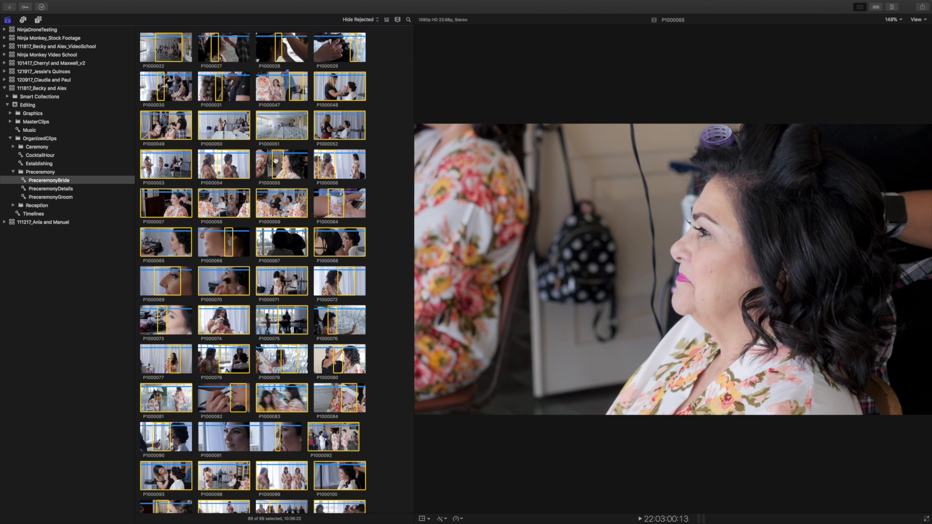
right_click(276, 161)
mouse_move(297, 204)
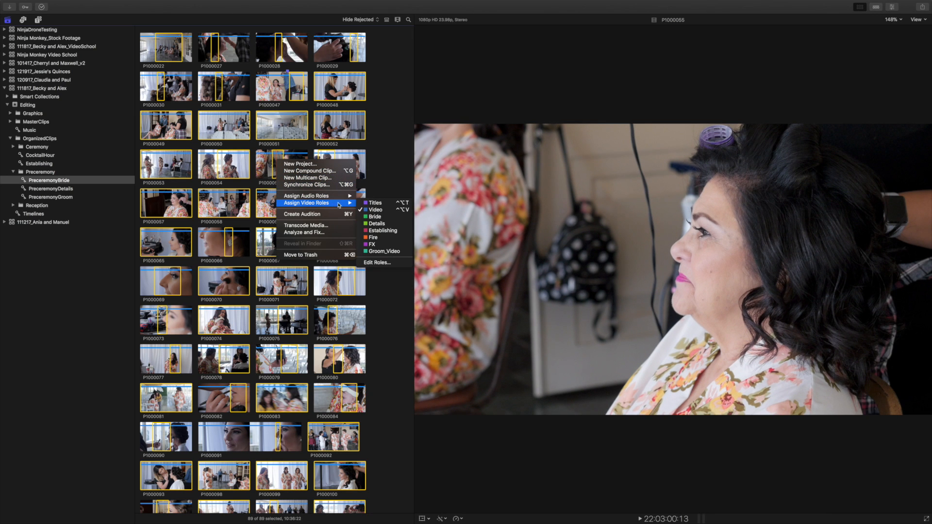
click(375, 216)
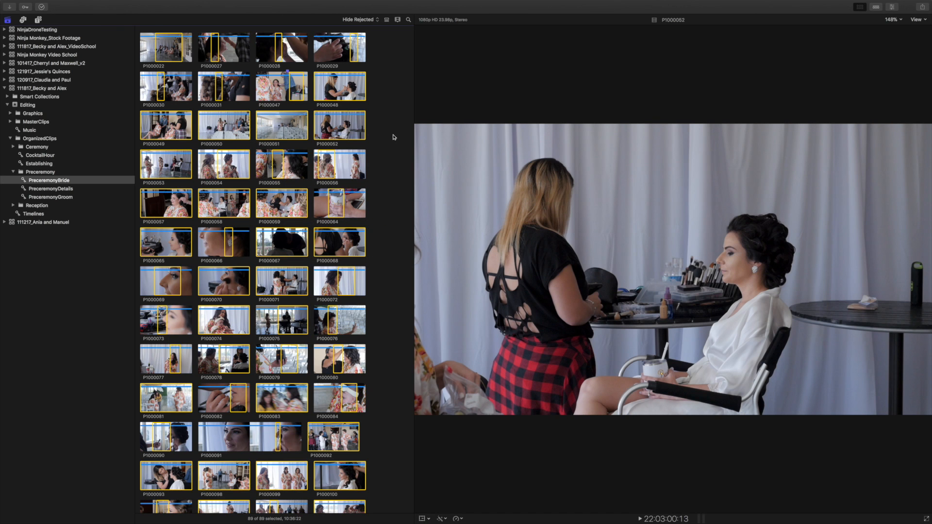
scroll(394, 138, down, 10)
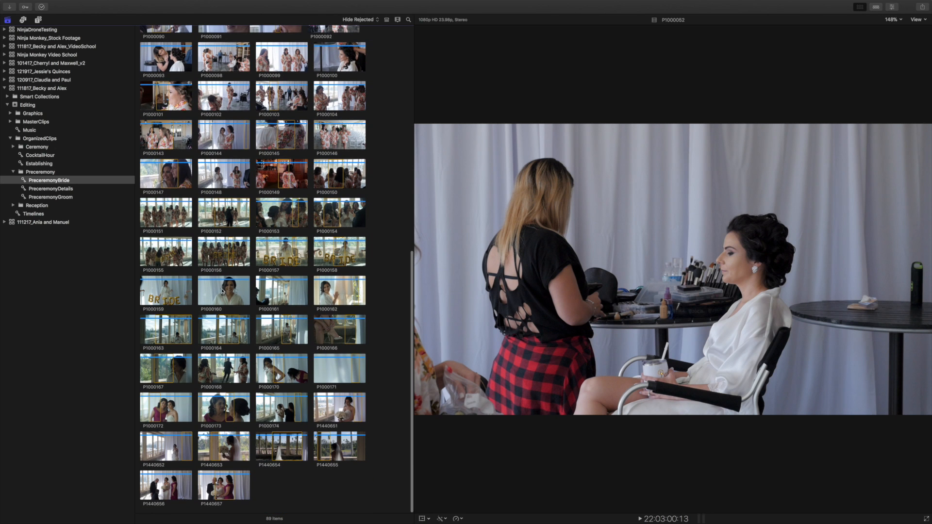
click(223, 291)
right_click(228, 293)
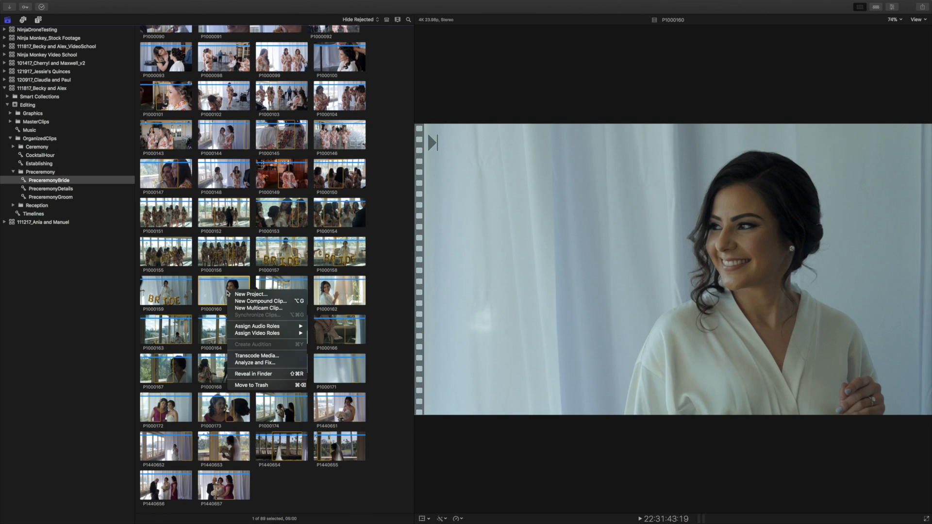
click(215, 250)
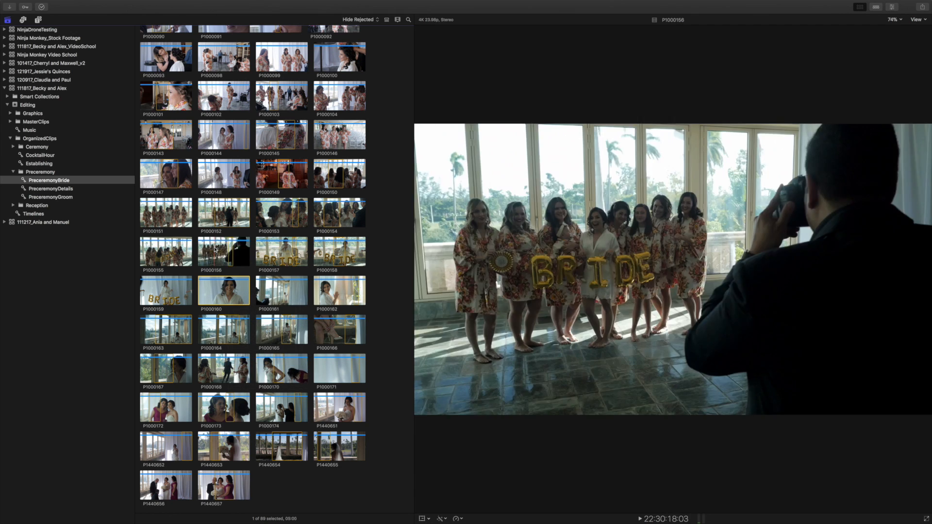
key(super+a)
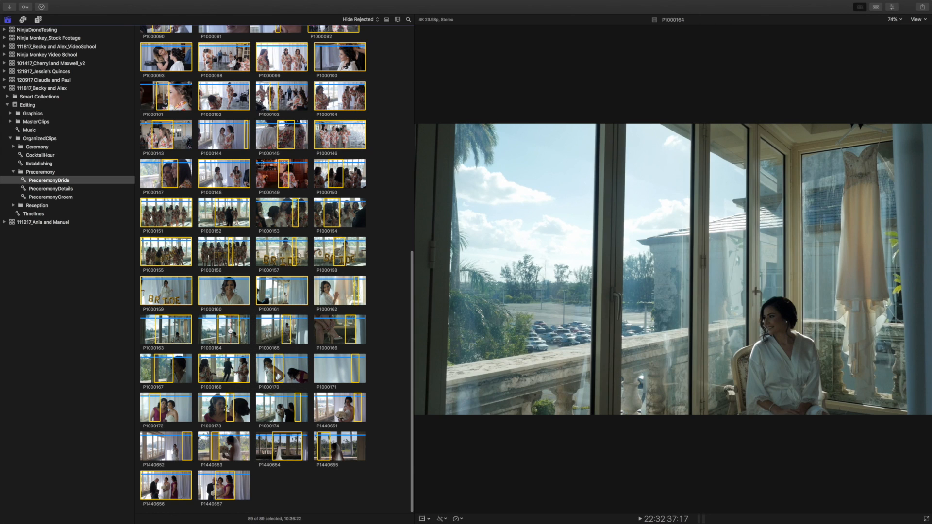
right_click(230, 330)
mouse_move(259, 369)
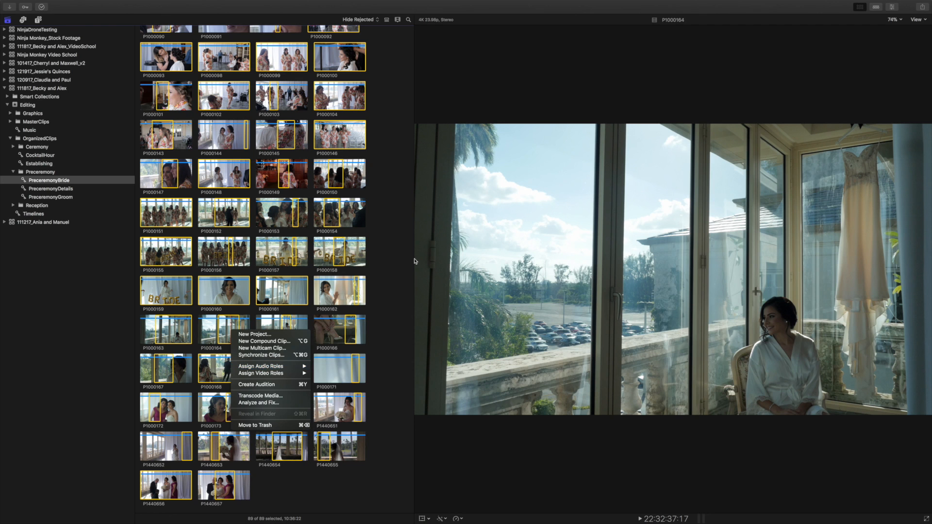
click(399, 239)
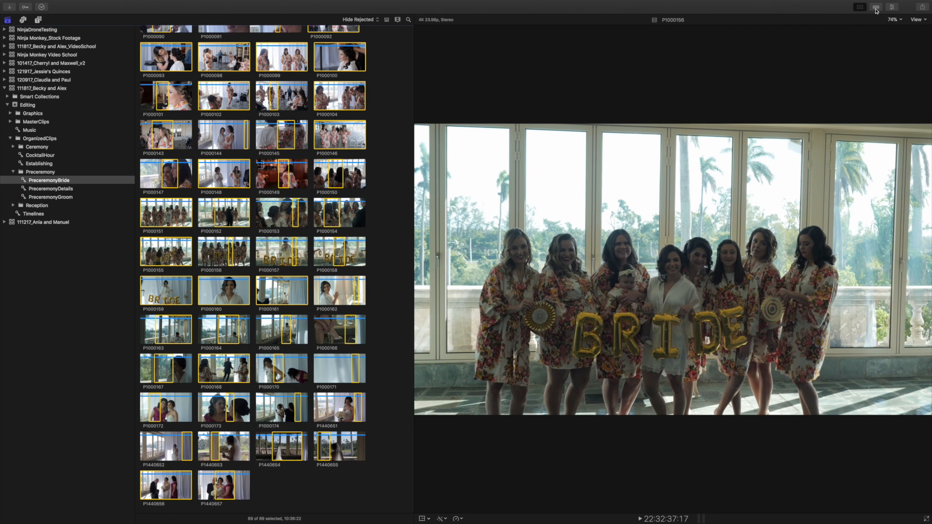
Show the timeline again and display the Timelines collection in list mode
click(875, 9)
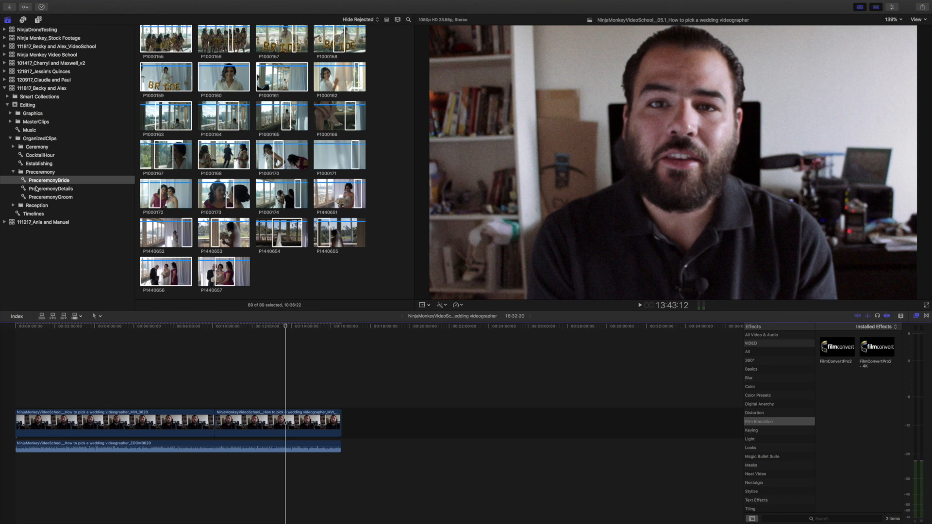
click(36, 214)
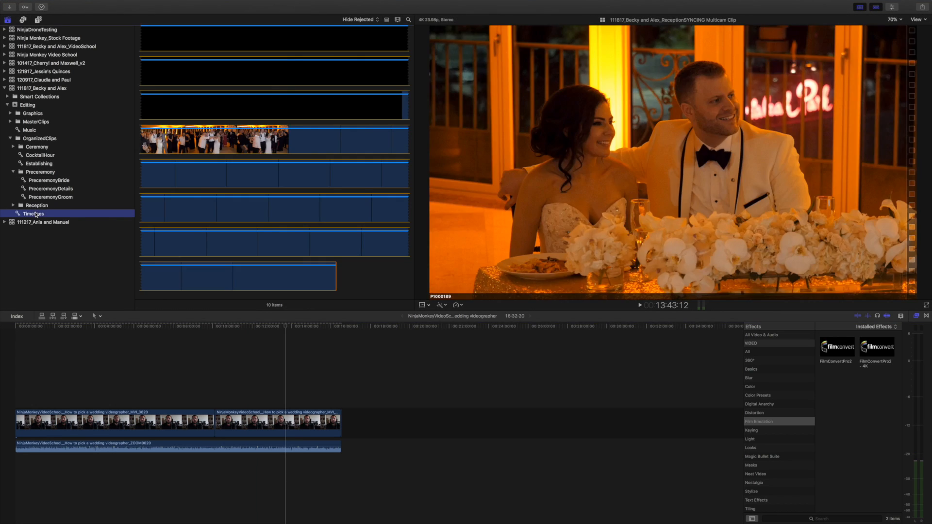
click(386, 21)
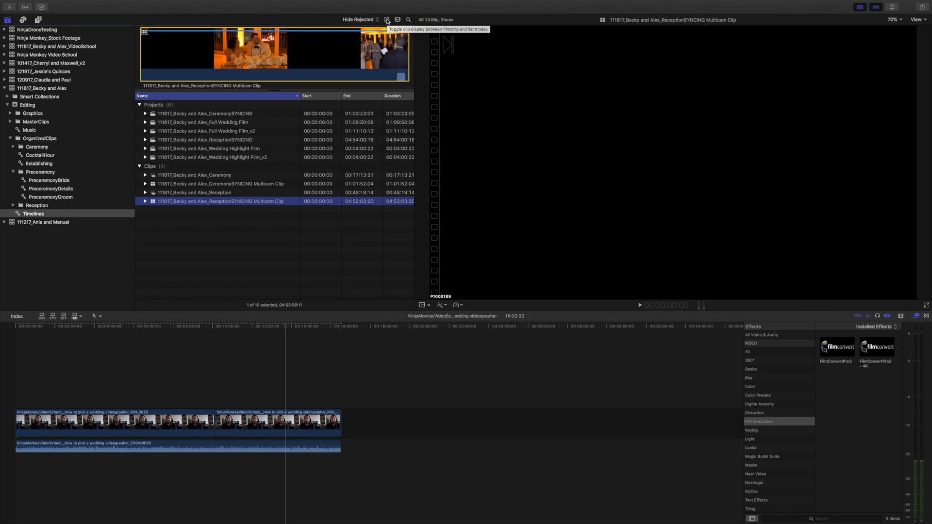
click(387, 20)
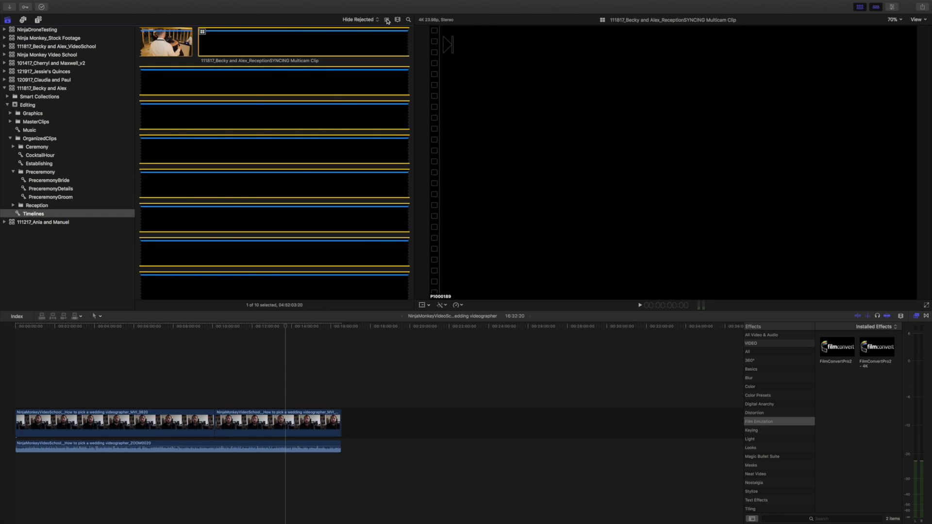
click(386, 20)
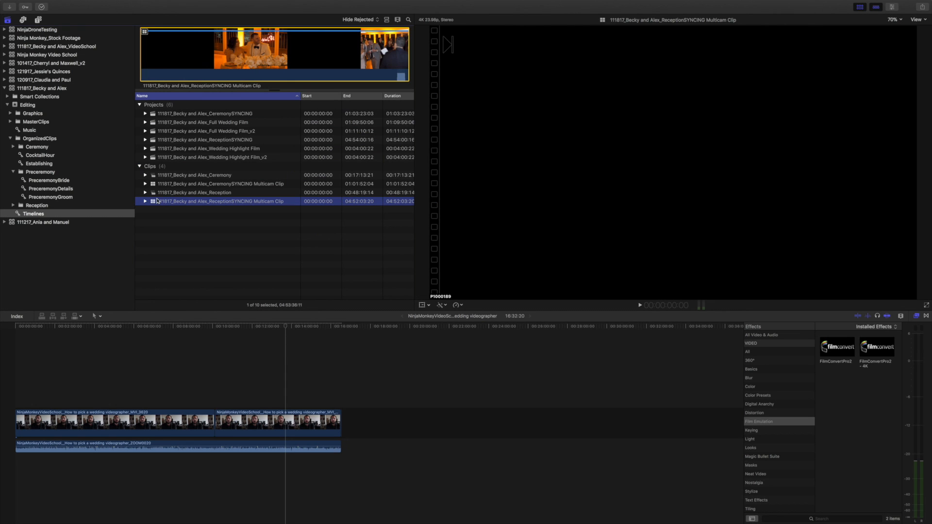
Start a new project and name it VideoSchool_#6
click(221, 210)
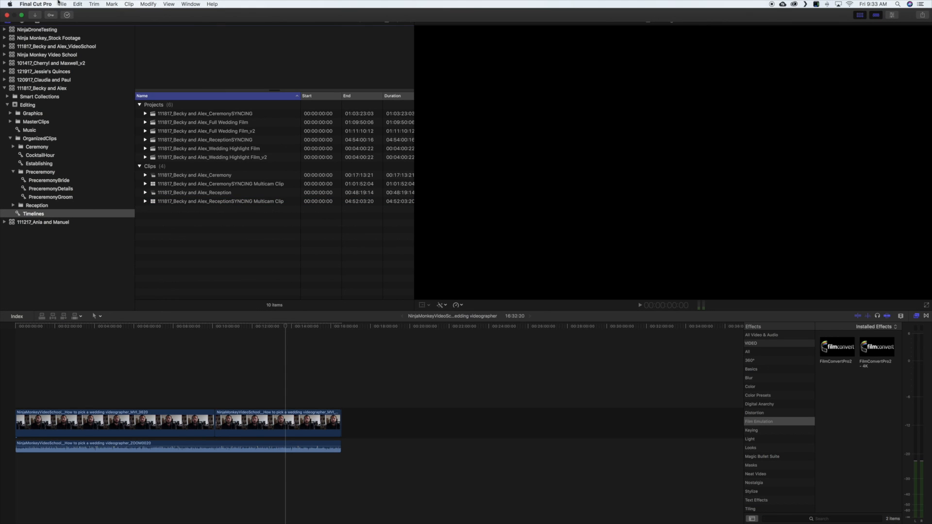
click(62, 4)
mouse_move(67, 14)
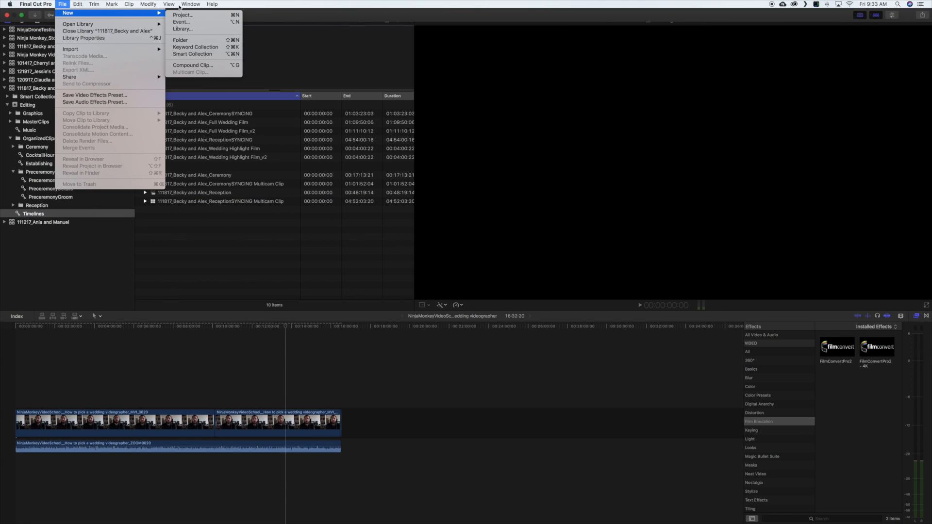
click(188, 16)
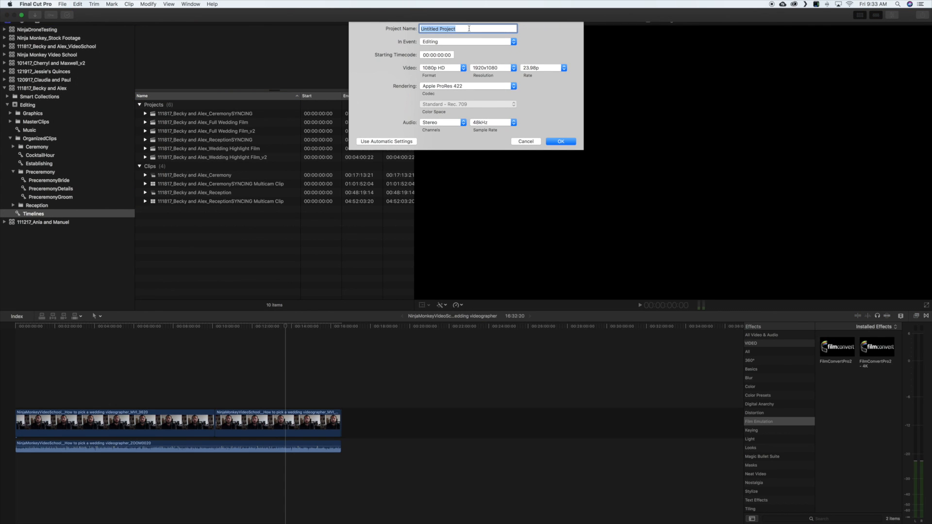
text(VideoSchool_#6)
Try the 4K video format, but create the project with automatic settings based on the first video clip
click(450, 62)
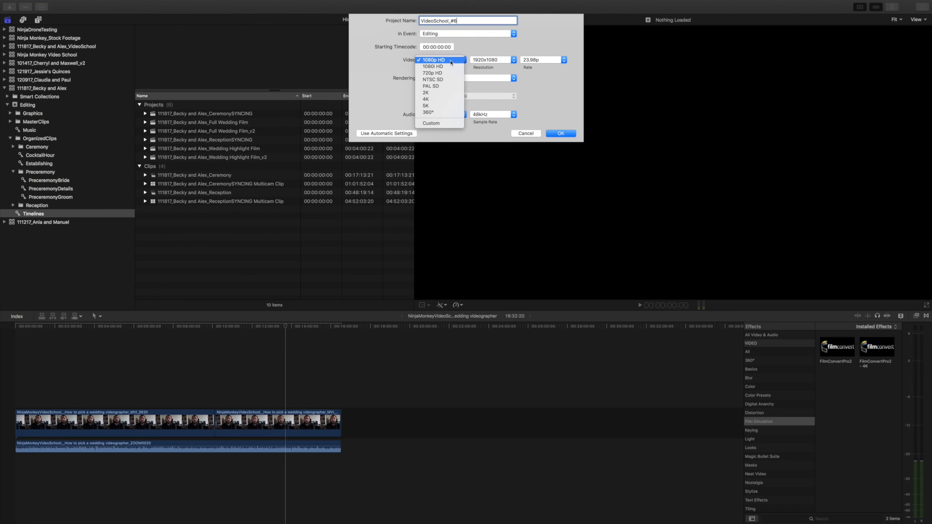
click(442, 99)
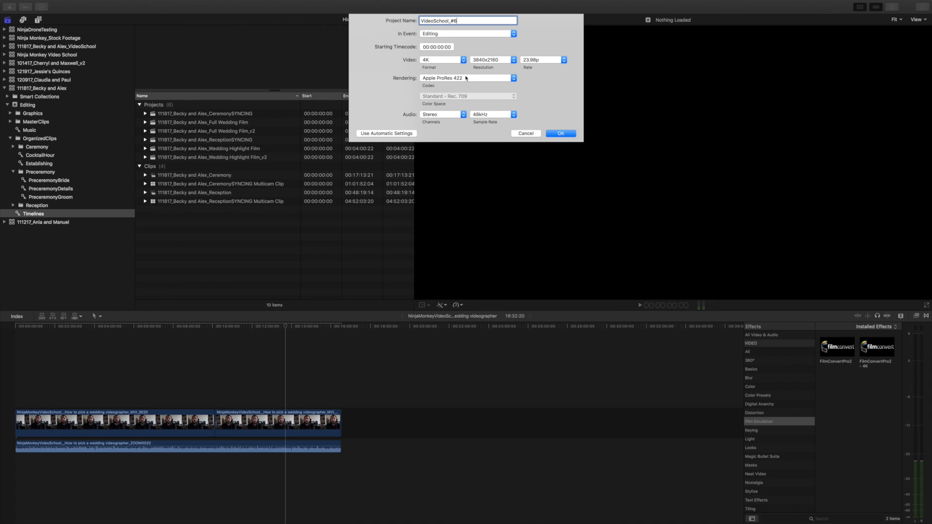
click(392, 133)
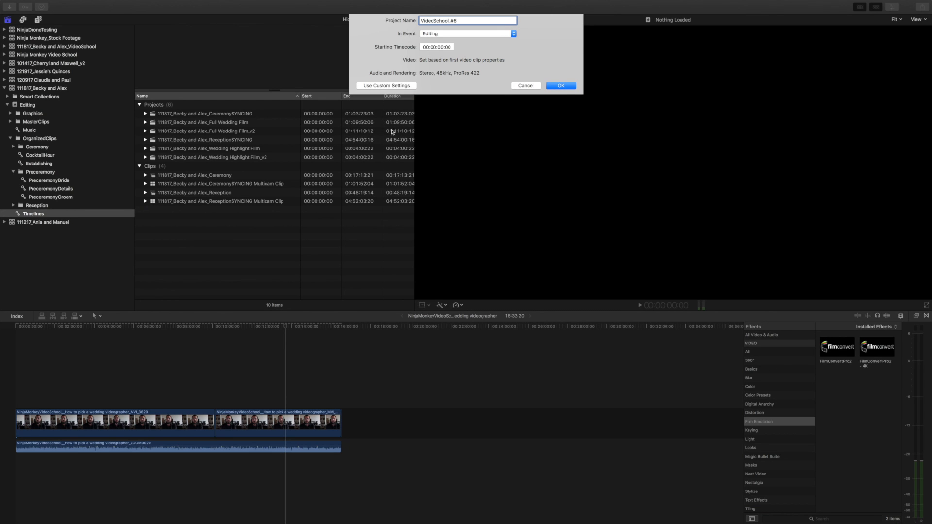
click(567, 87)
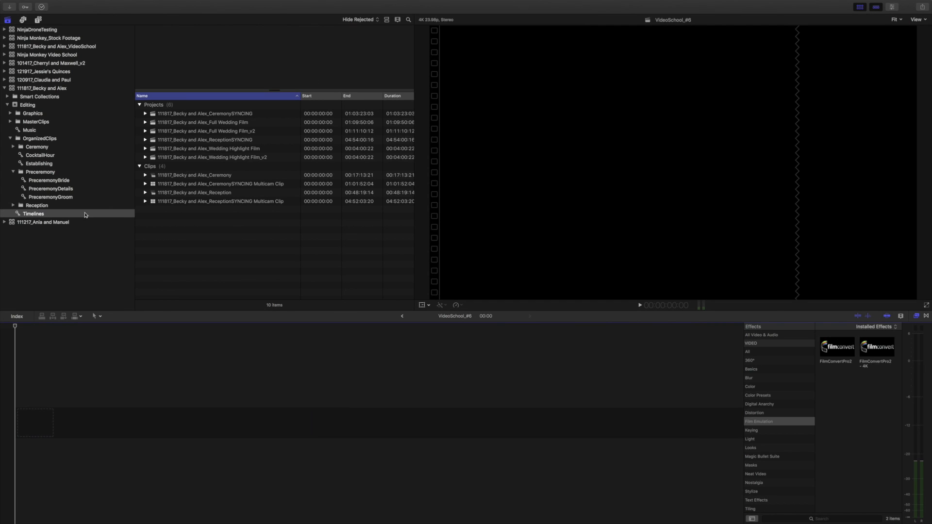
Open the PreceremonyBride collection and display its clips as filmstrip thumbnails
click(27, 189)
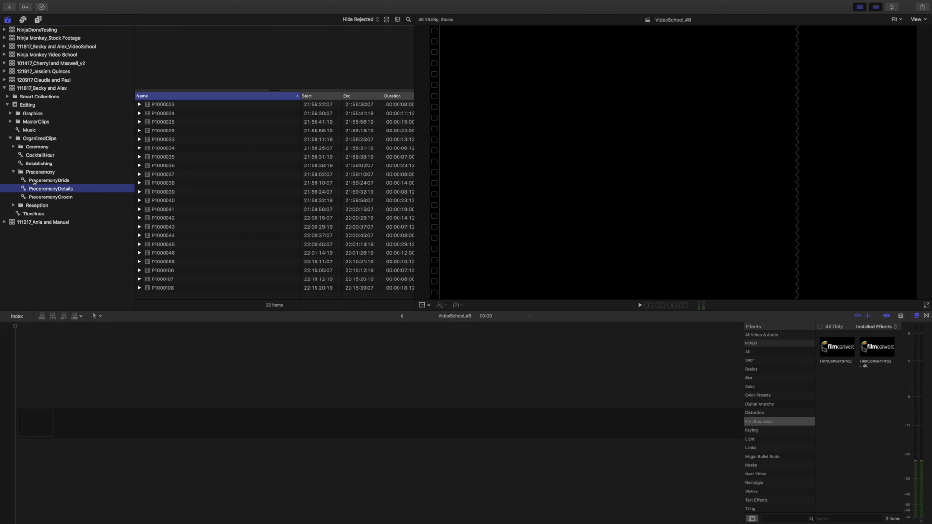
click(33, 181)
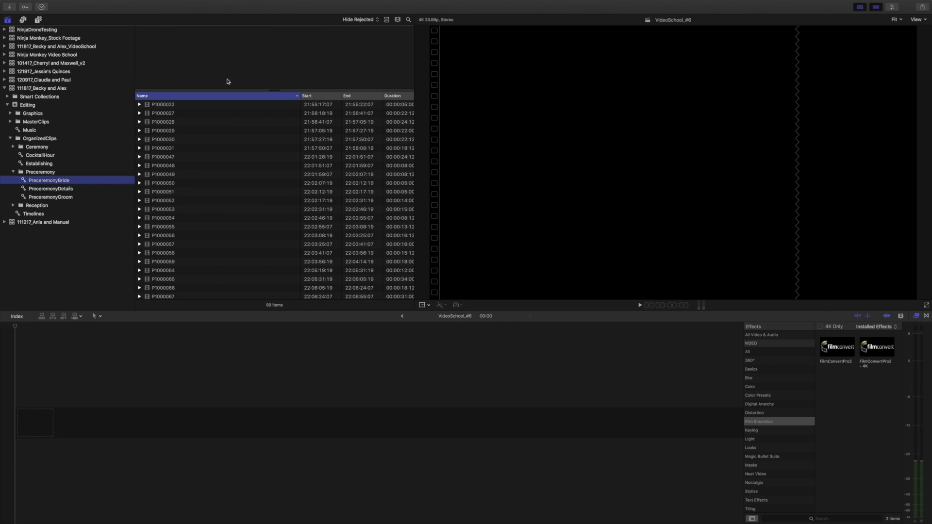
click(387, 19)
scroll(164, 87, up, 3)
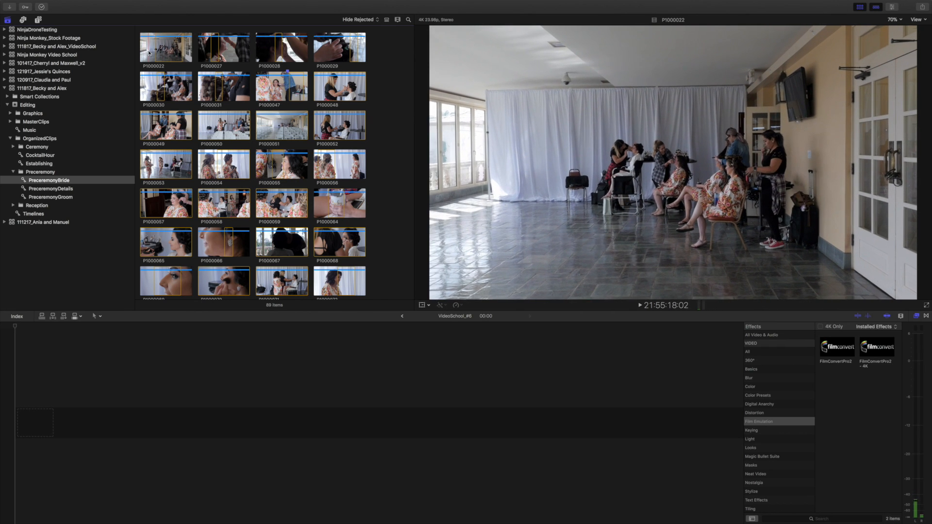
Preview clip P1000022 and select a range of about 1 second 22 frames within it
click(149, 52)
key(space)
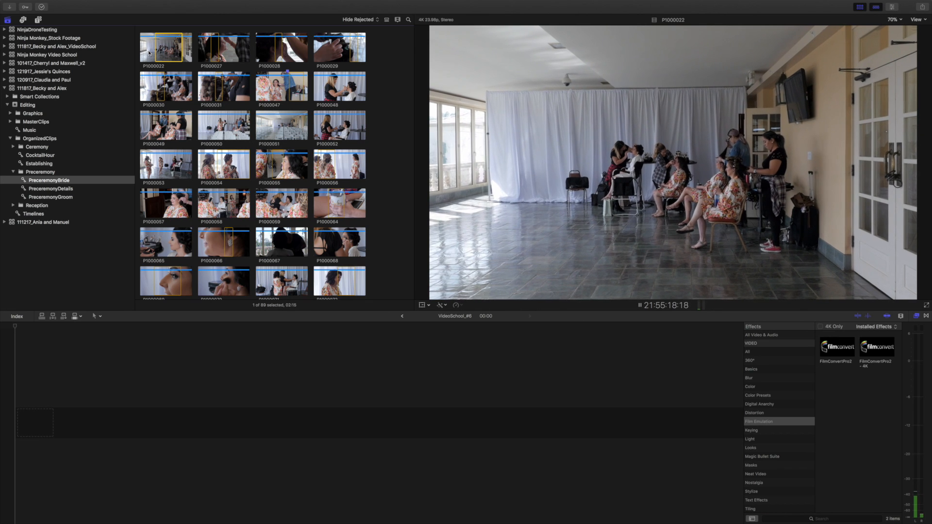
key(space)
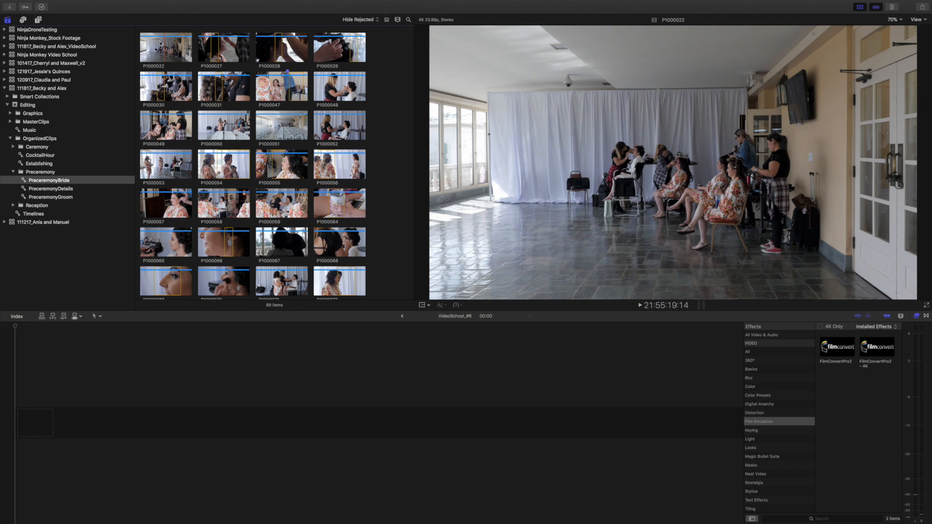
click(148, 46)
key(space)
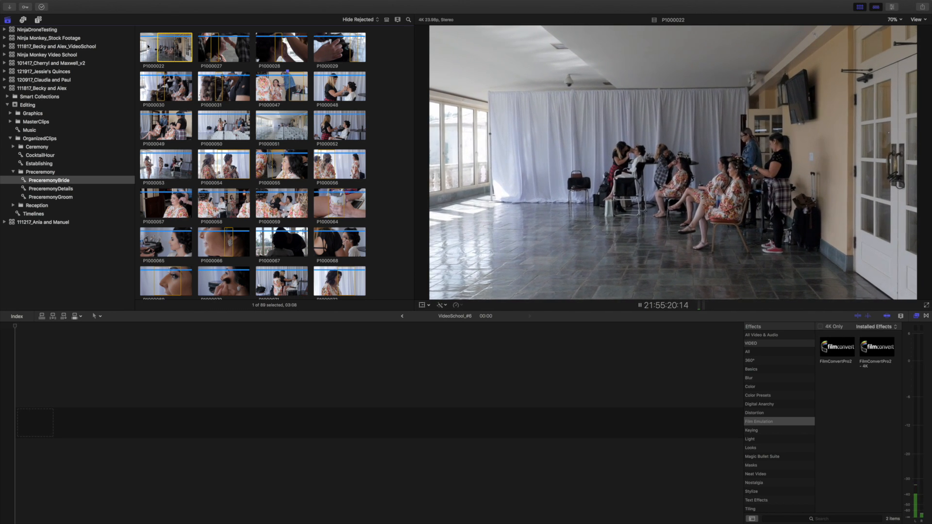
click(67, 334)
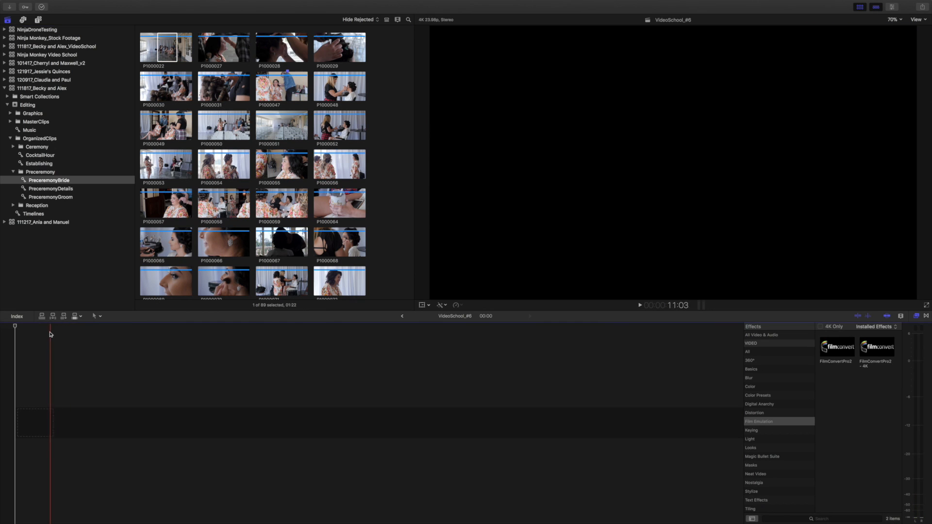
click(163, 49)
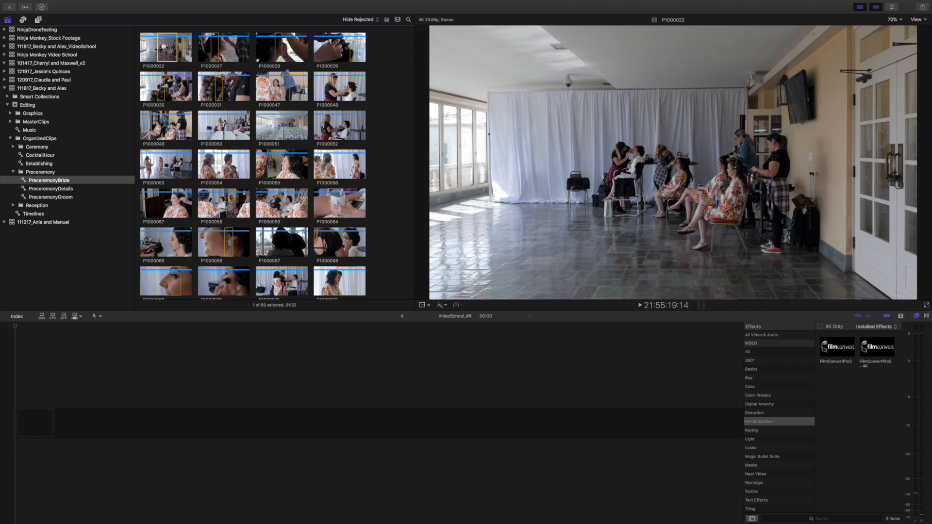
Place the playhead at about 22:21 in the empty timeline, keeping the range in clip P1000022 selected
click(88, 327)
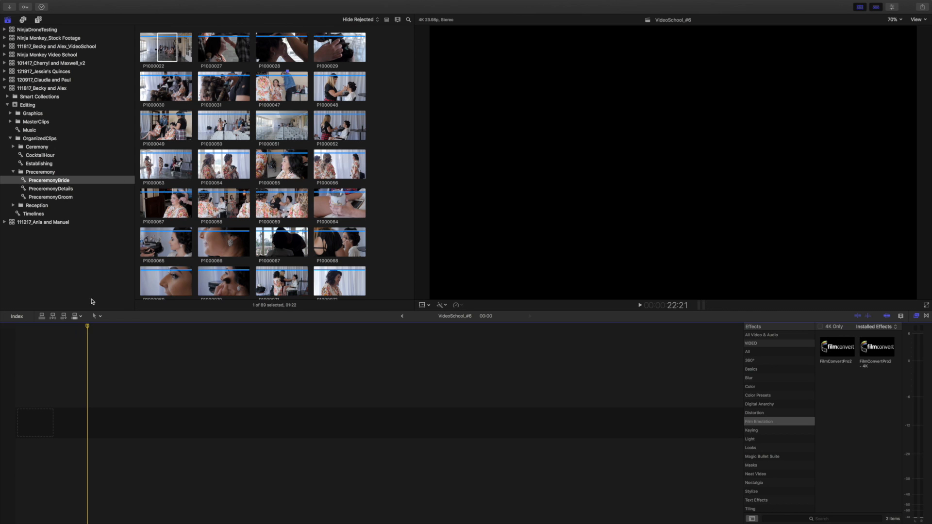
click(169, 50)
click(166, 38)
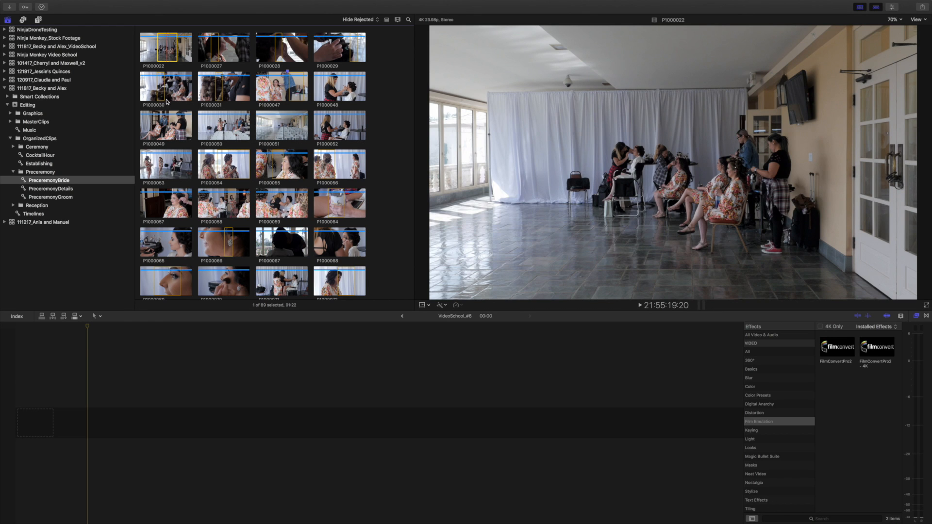
click(88, 328)
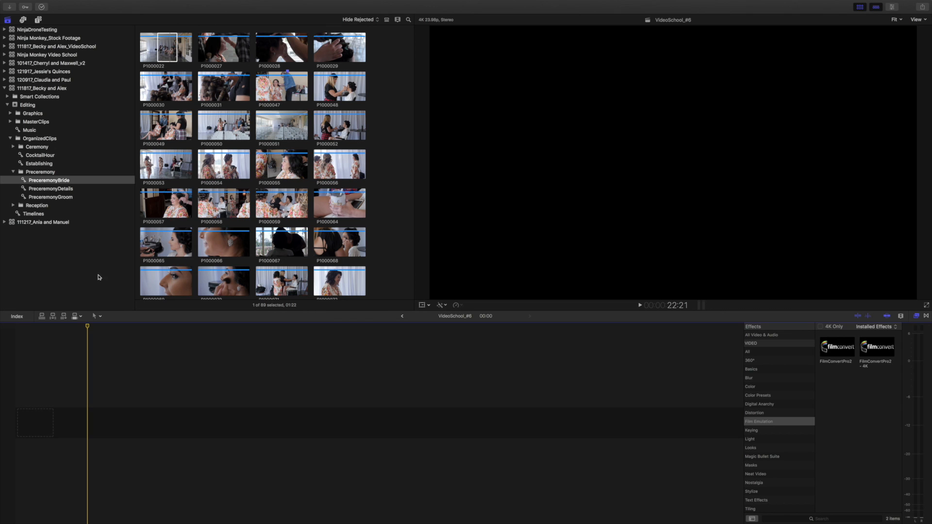
click(167, 43)
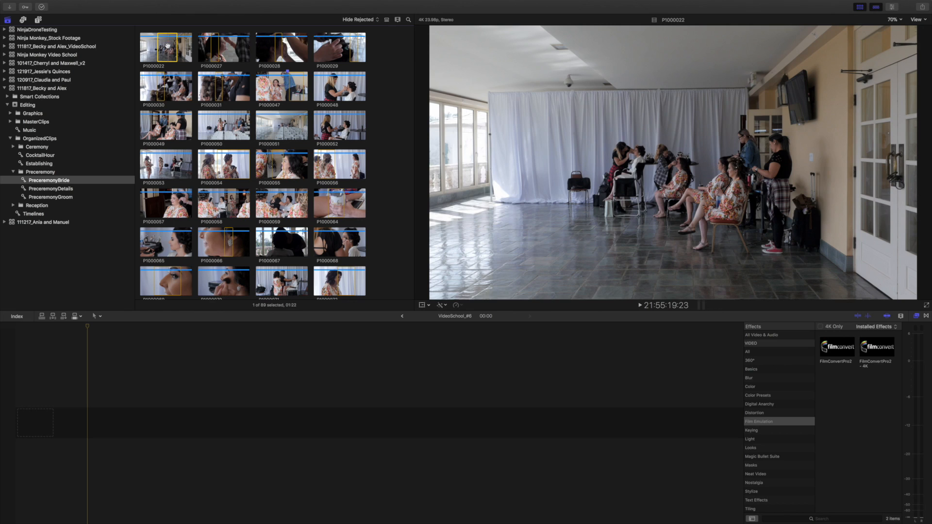
click(83, 347)
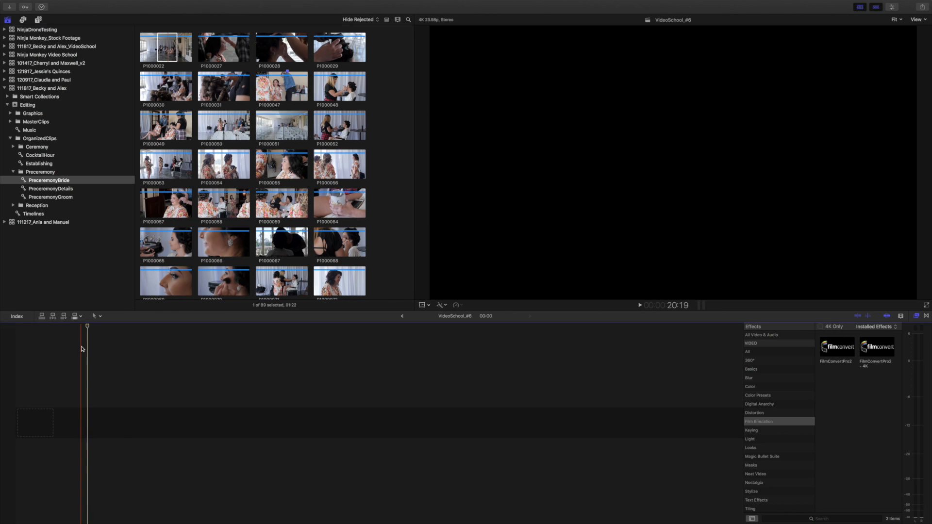
Add the selected range of clip P1000022 to the primary storyline at the playhead
click(82, 318)
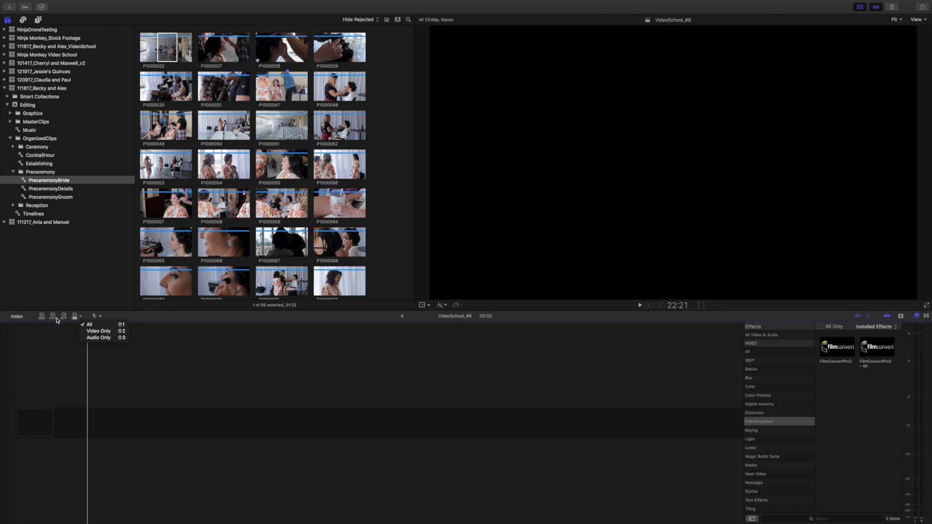
click(159, 51)
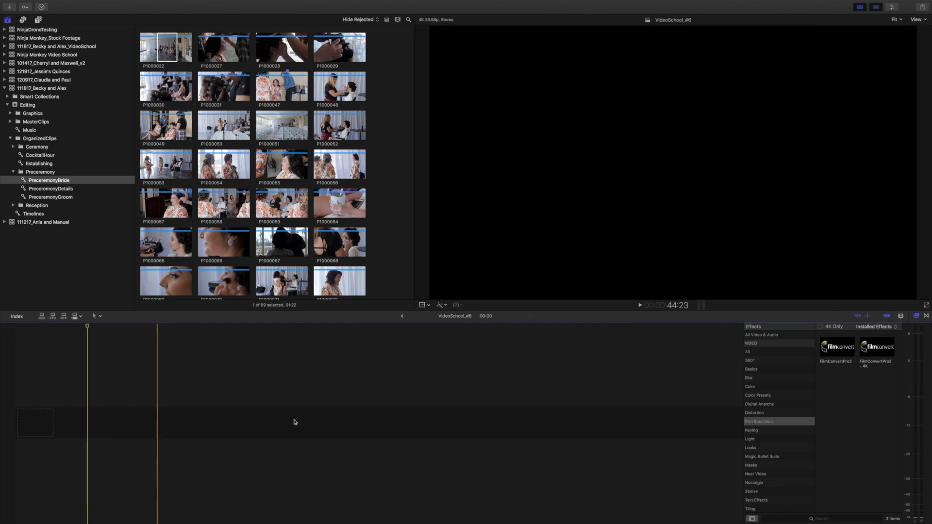
click(166, 40)
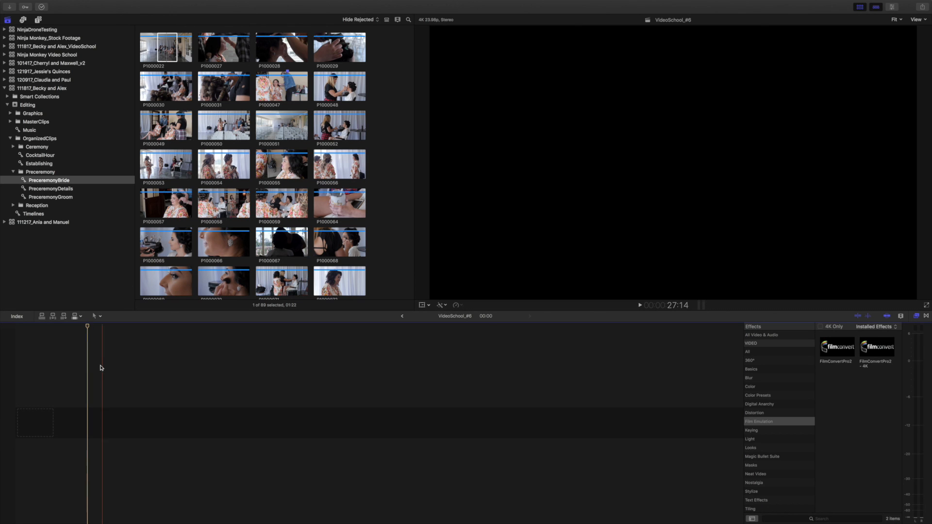
click(165, 49)
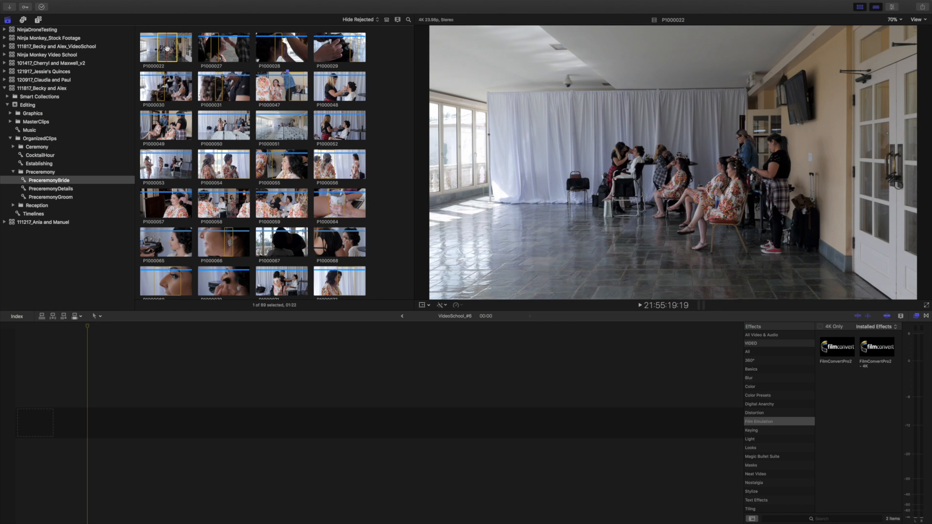
key(e)
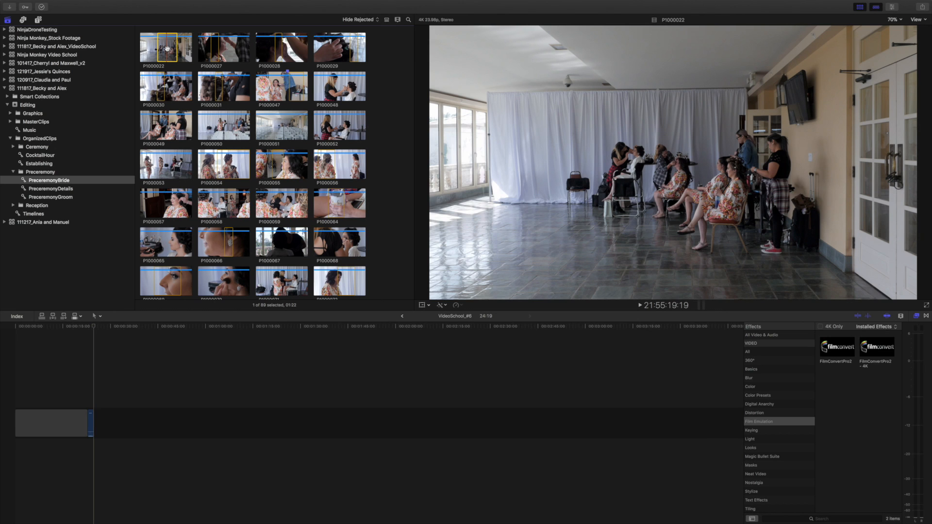
Place the timeline playhead inside clip P1000022, at about 23:05
click(90, 369)
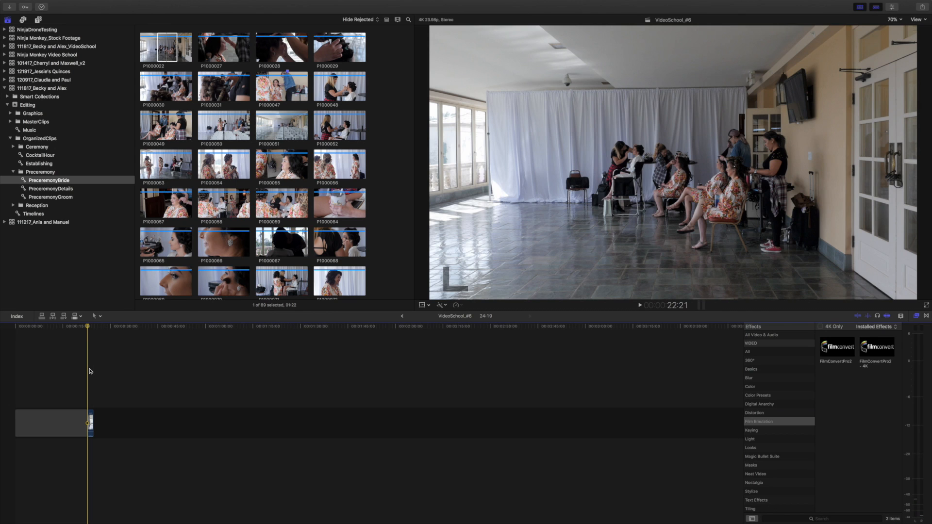
key(shift+z)
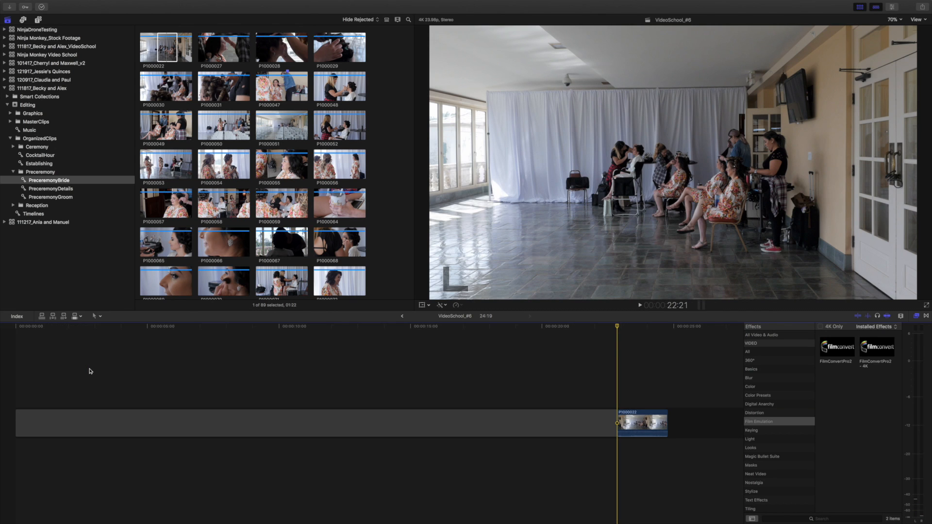
key(super+equal)
key(super+equal)
key(super+equal)
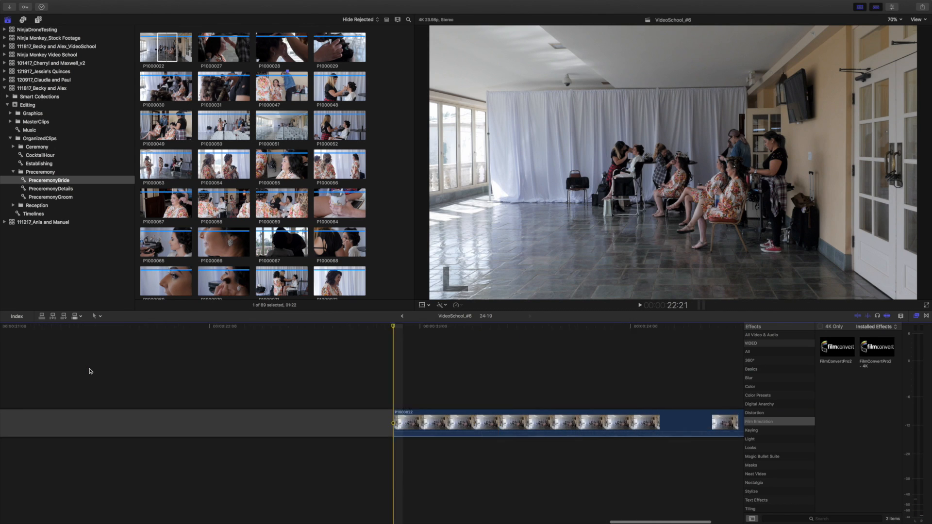
scroll(90, 371, right, 1)
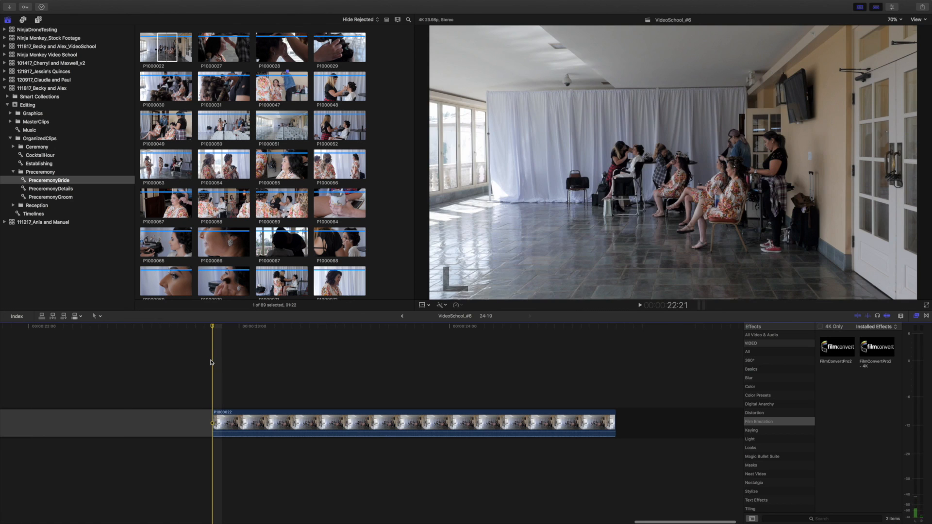
click(288, 361)
Preview the marked range of clip P1000027 and connect it above P1000022 at the playhead
click(214, 47)
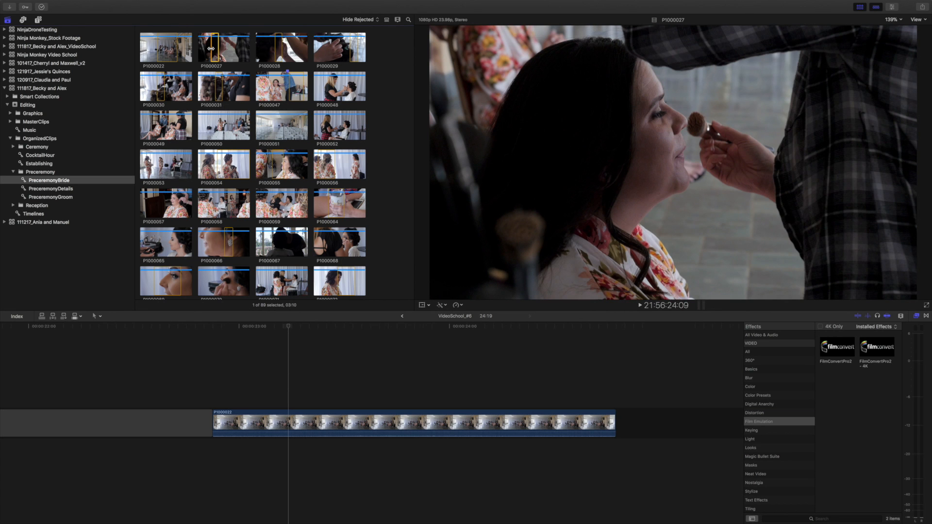
key(space)
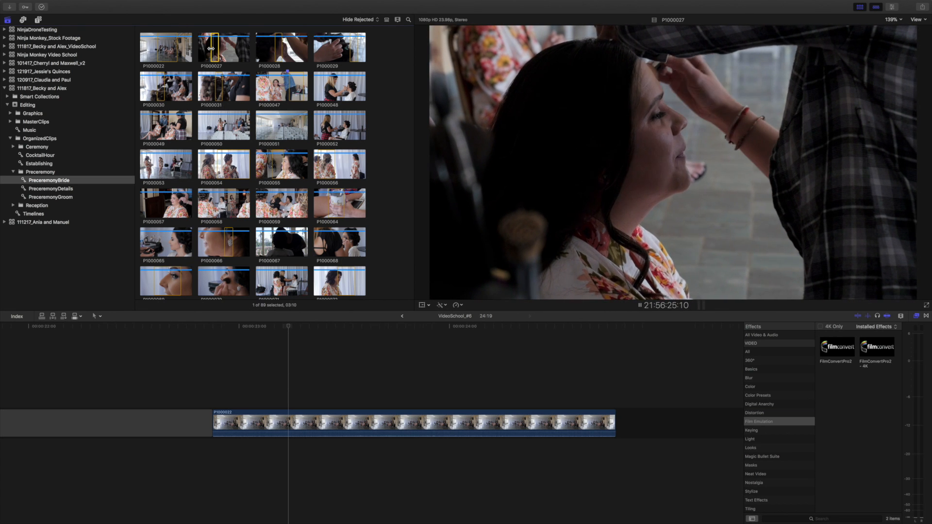
key(space)
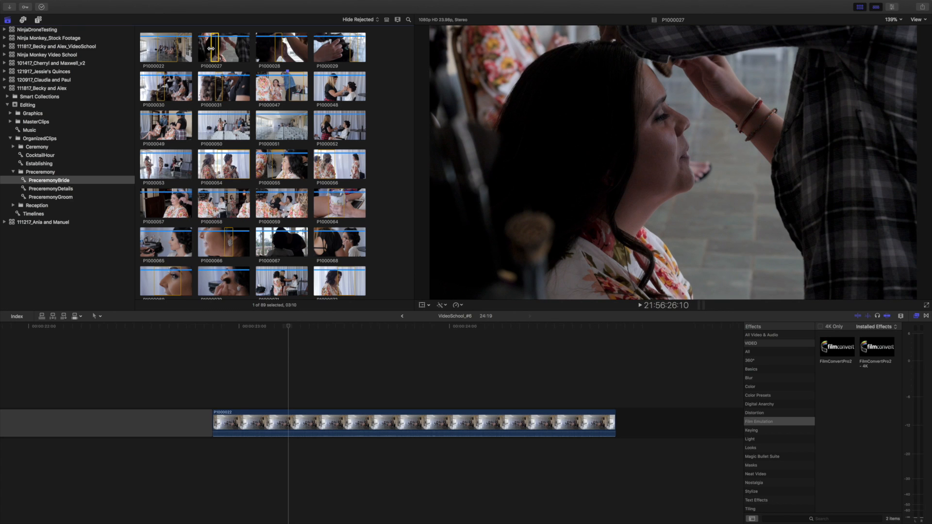
key(q)
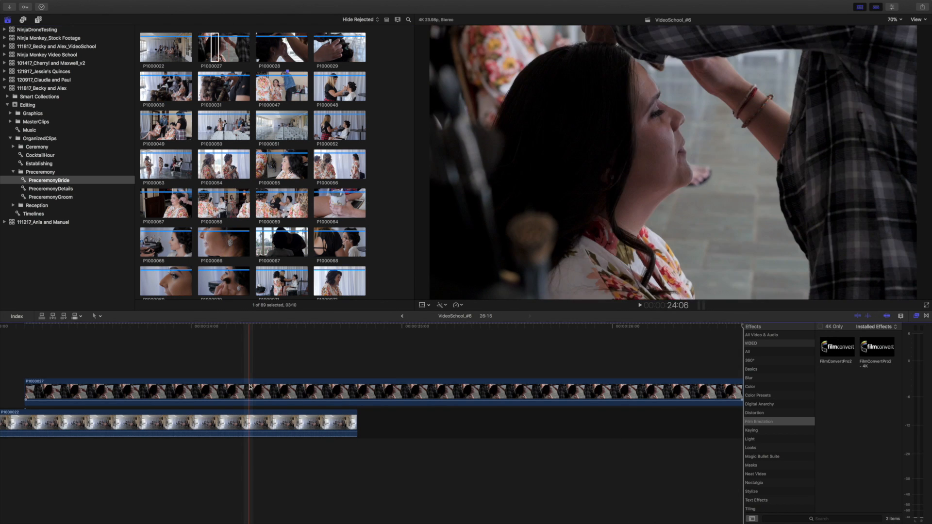
Undo connecting clip P1000027 and reselect its marked range in the browser
scroll(250, 386, left, 5)
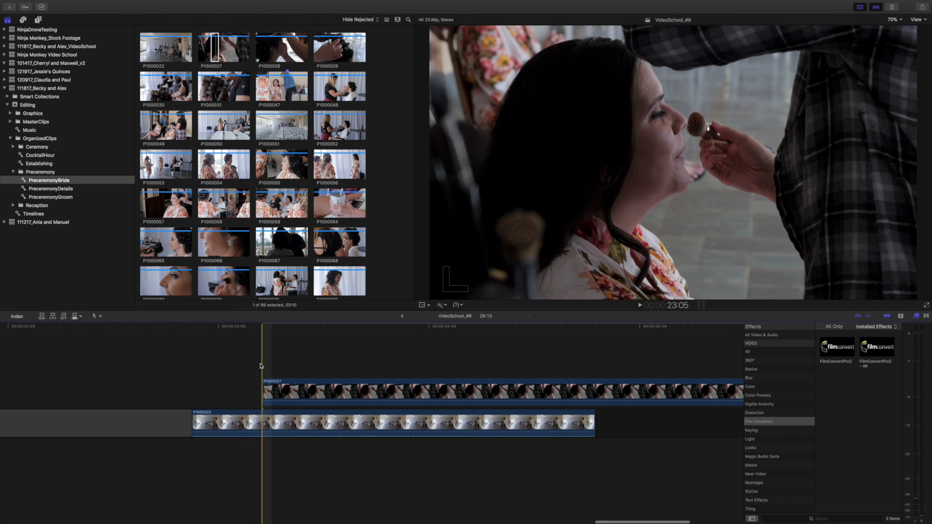
key(super+z)
click(213, 45)
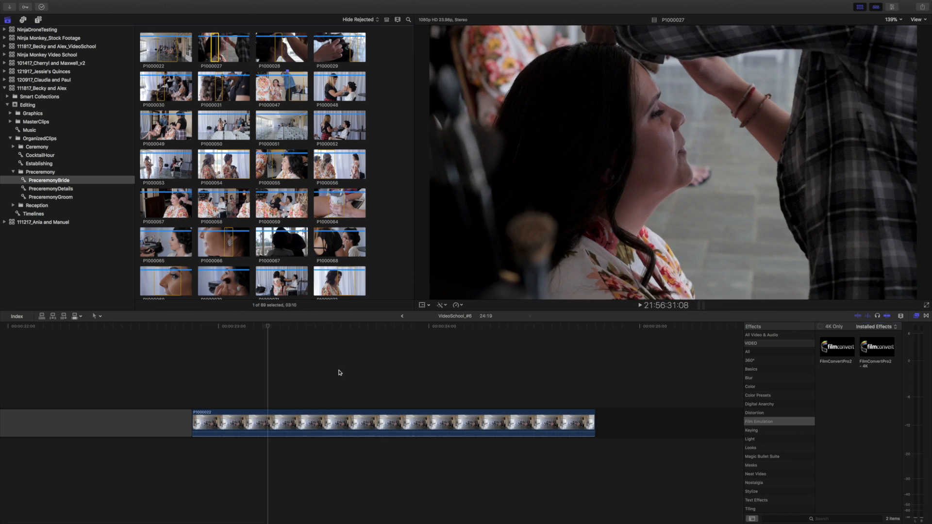
Try inserting the marked range of clip P1000027 into P1000022 at the playhead, and undo the insert
click(311, 361)
key(w)
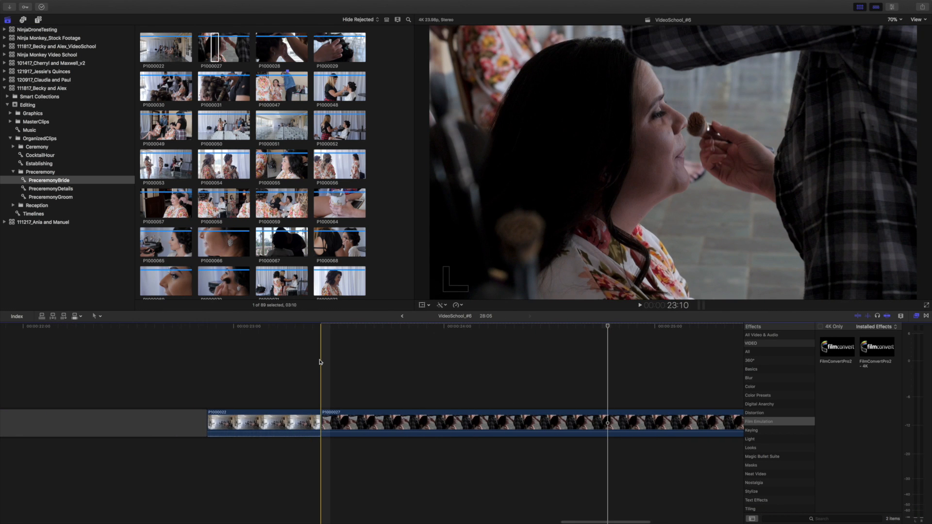
key(super+minus)
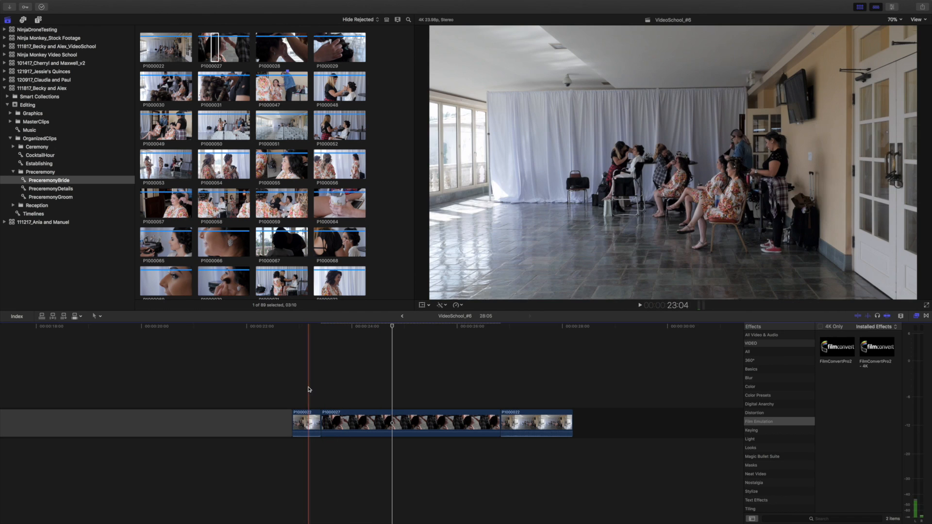
click(308, 421)
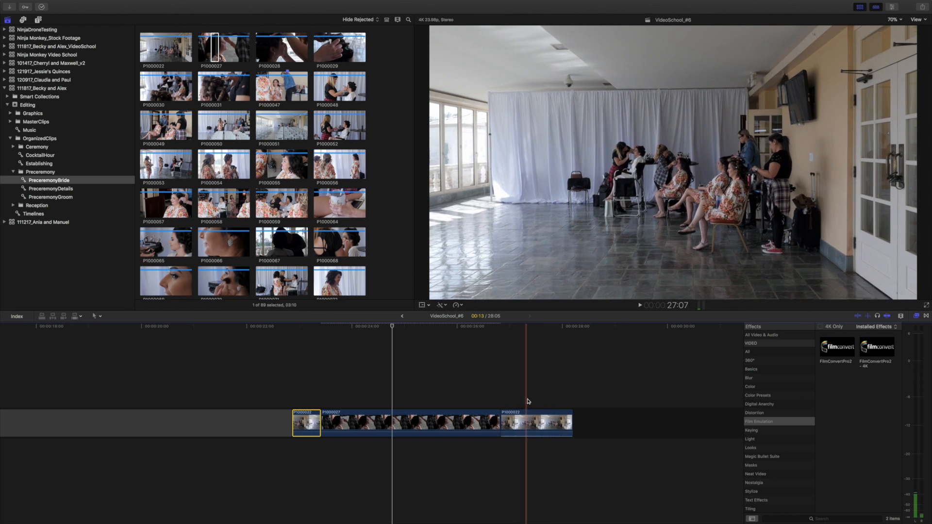
key(super+z)
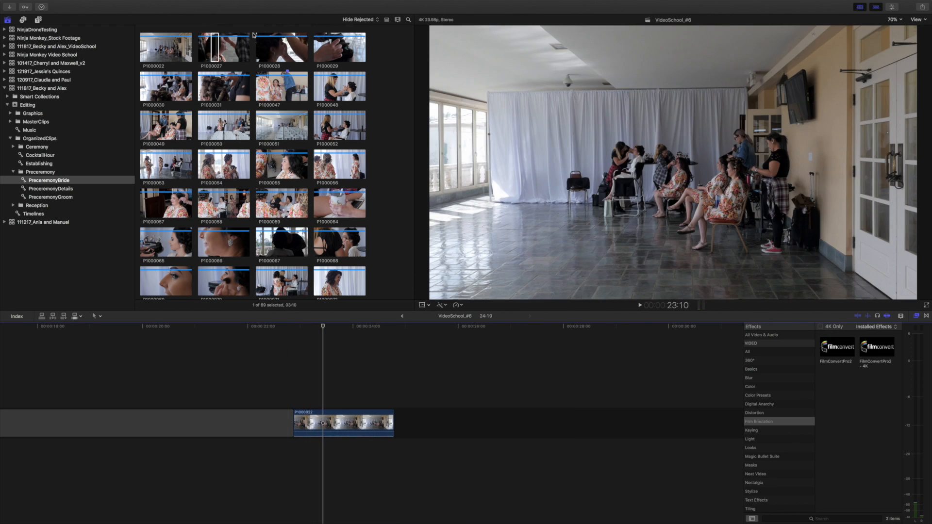
Insert P1000027's marked range again at 23:10, splitting clip P1000022, and remove the inserted clip
click(212, 51)
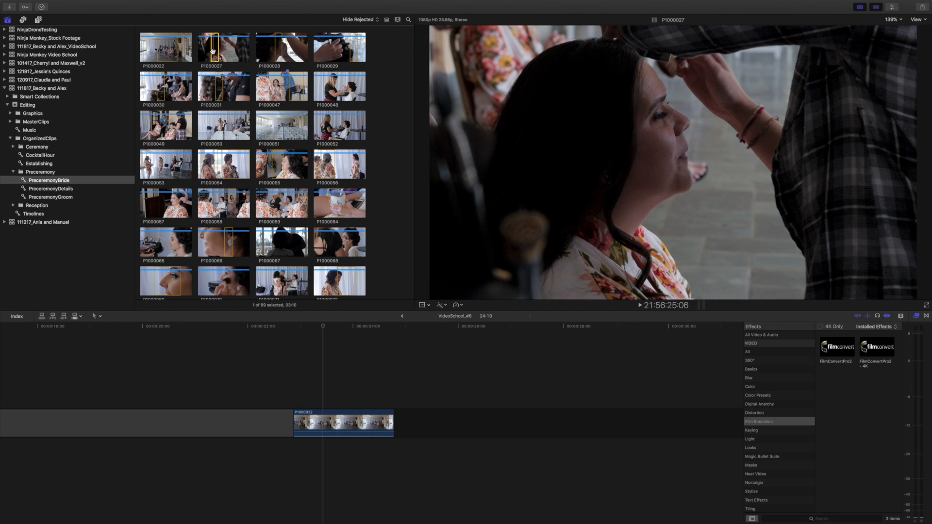
key(w)
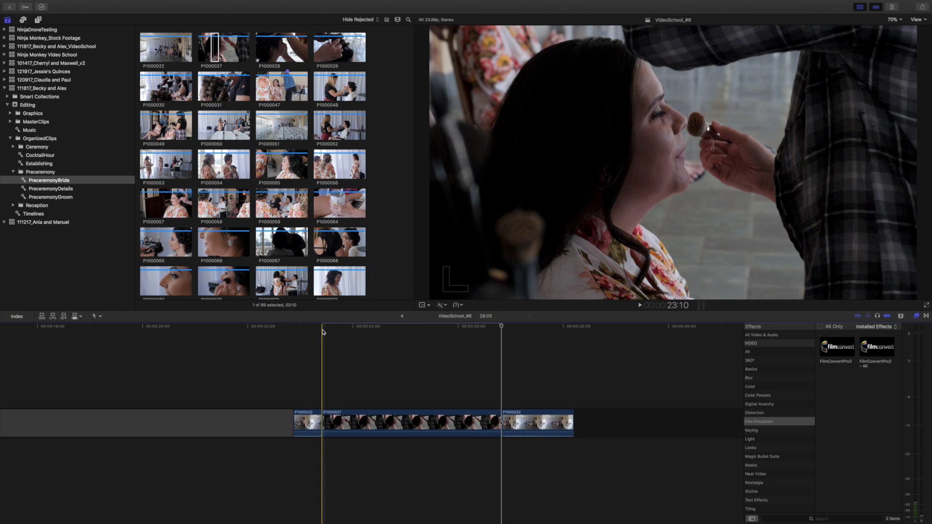
click(389, 416)
key(Delete)
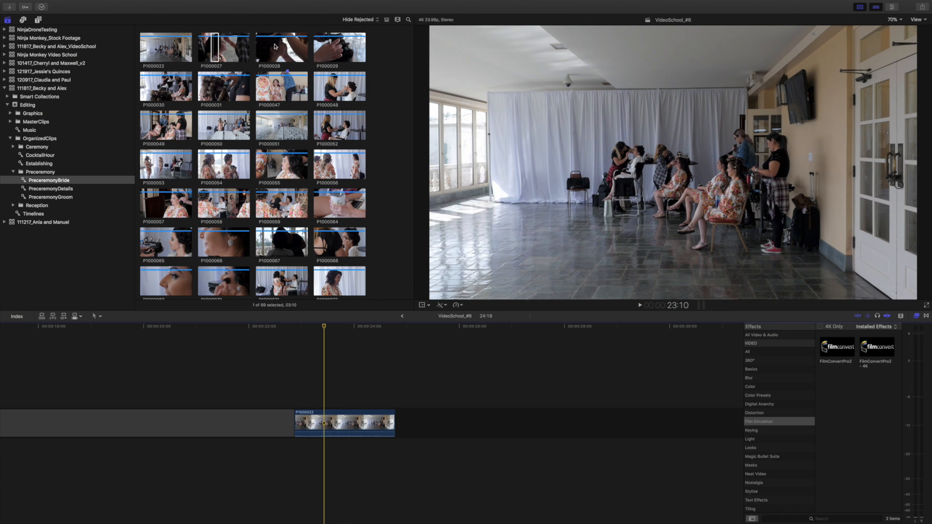
Append the marked ranges of clips P1000027, P1000028 and P1000029 in order to the end of the primary storyline
click(344, 366)
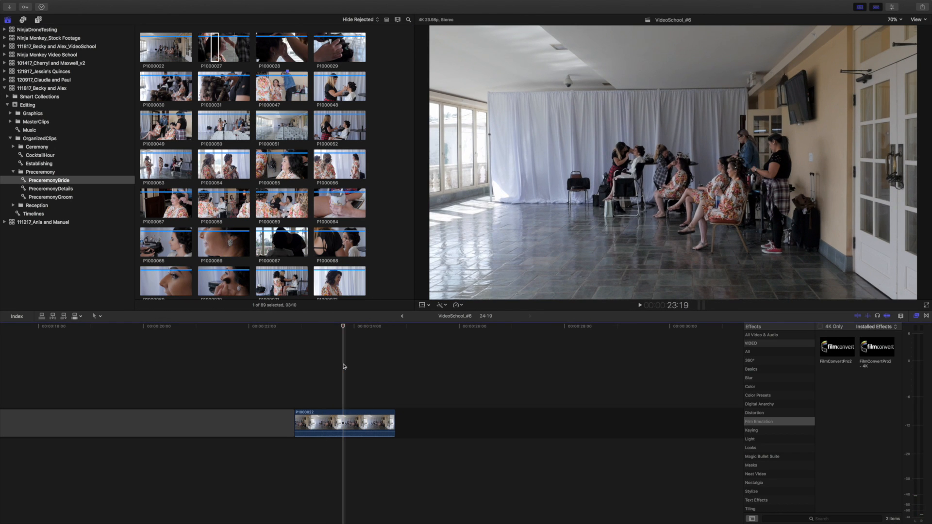
key(Down)
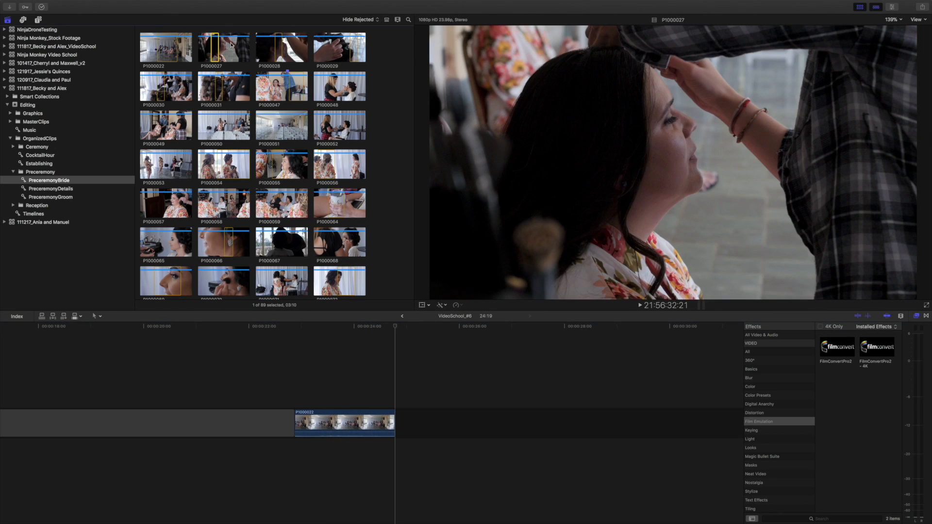
key(e)
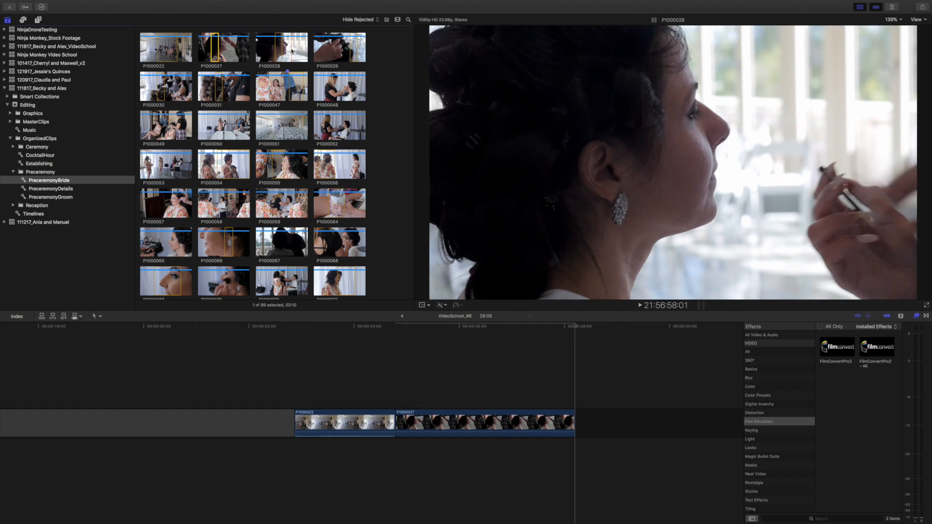
click(293, 52)
key(e)
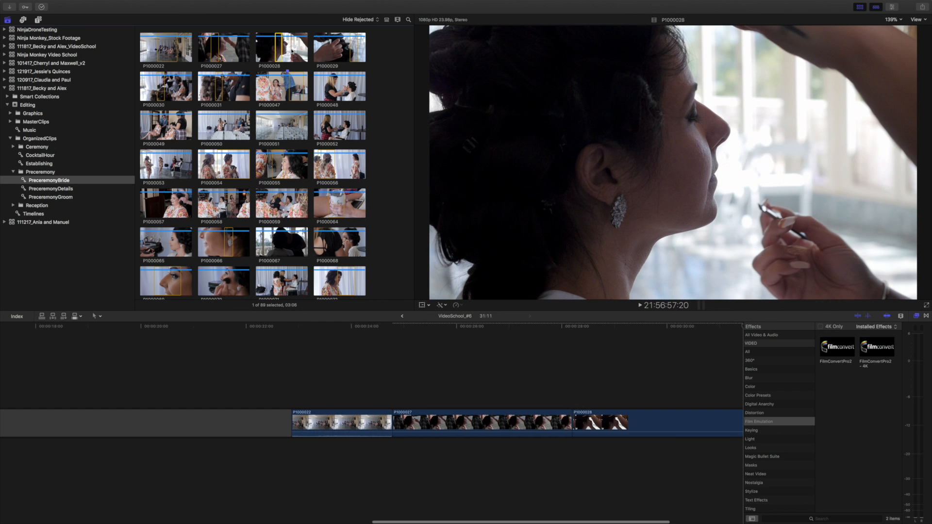
click(330, 52)
key(e)
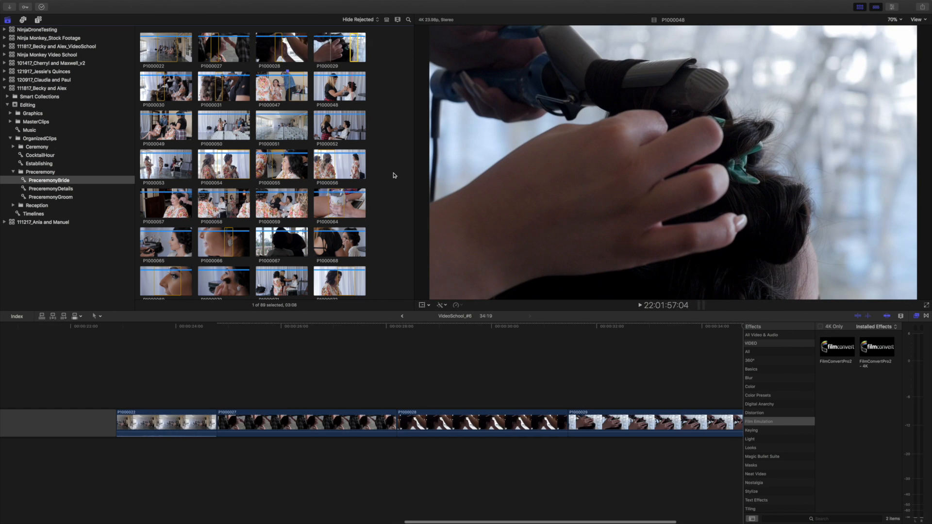
Mark a new range of about 02:02 in clip P1000030 and append it to the primary storyline
click(161, 81)
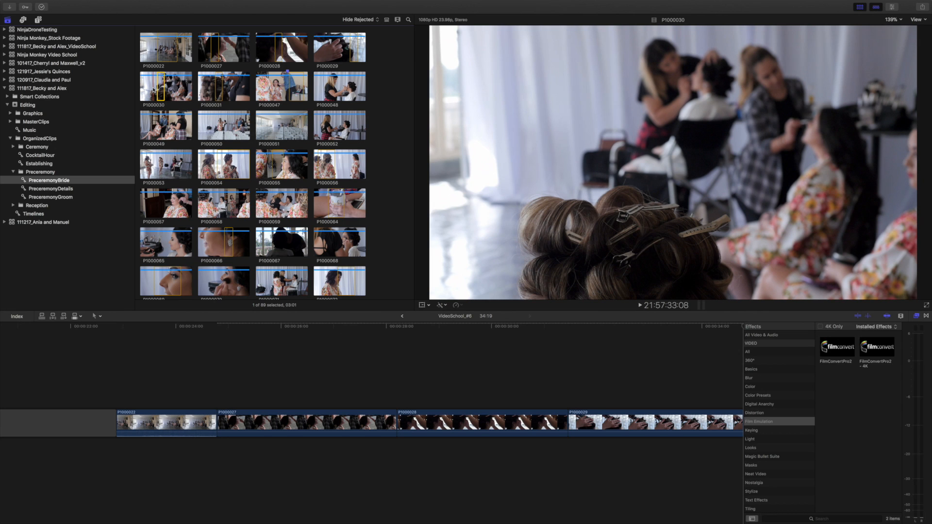
key(super+shift+a)
click(149, 89)
key(space)
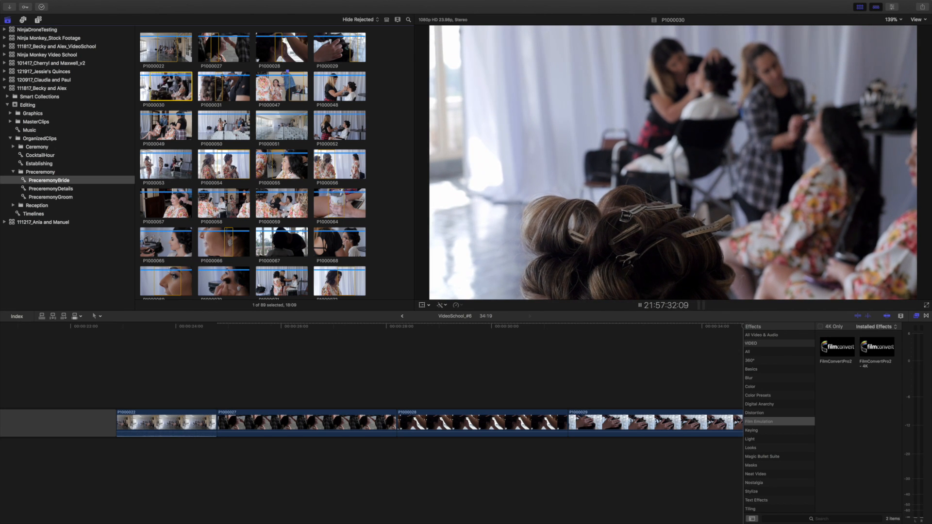
key(space)
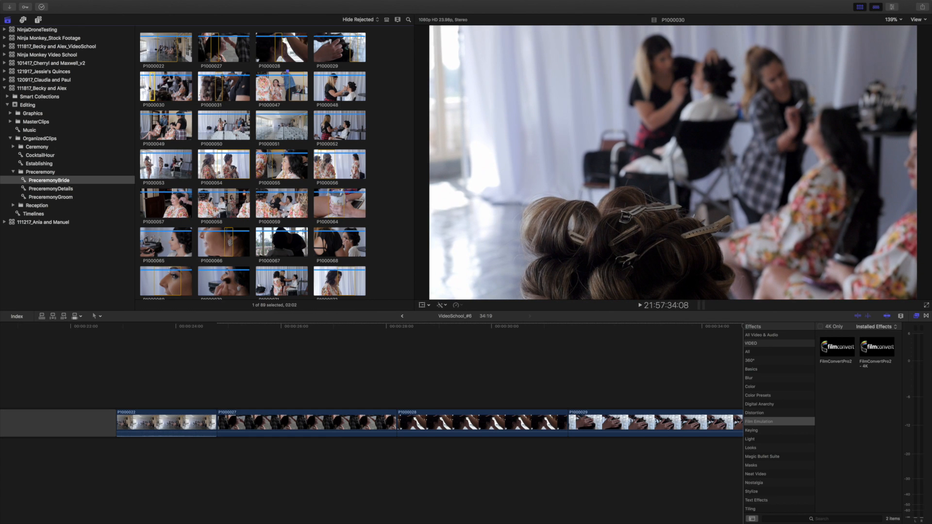
key(e)
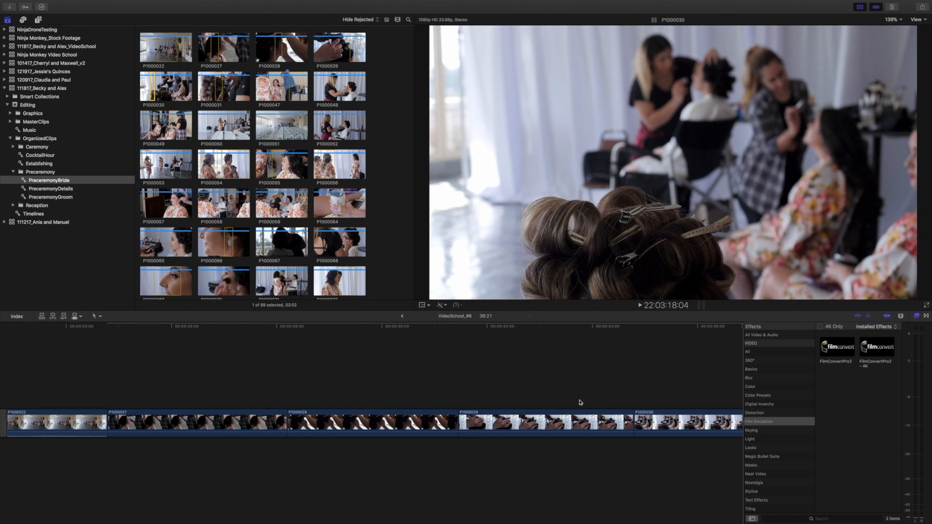
Fit the whole project in the timeline and append the marked range of clip P1000031 after P1000030
click(581, 390)
key(shift+z)
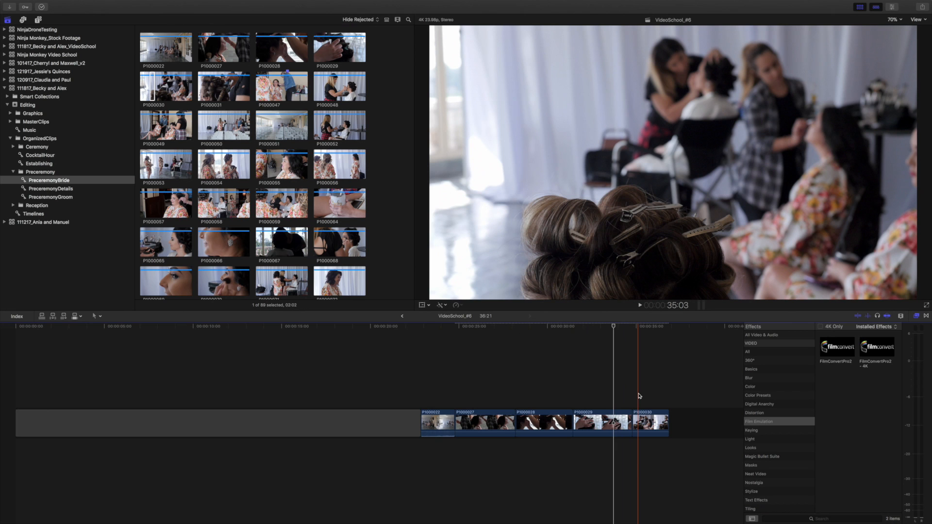
click(668, 395)
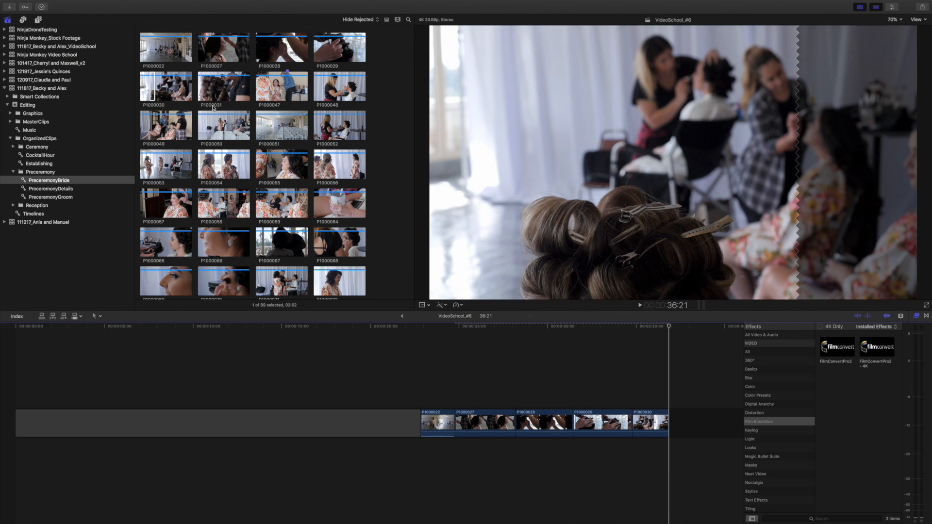
click(219, 82)
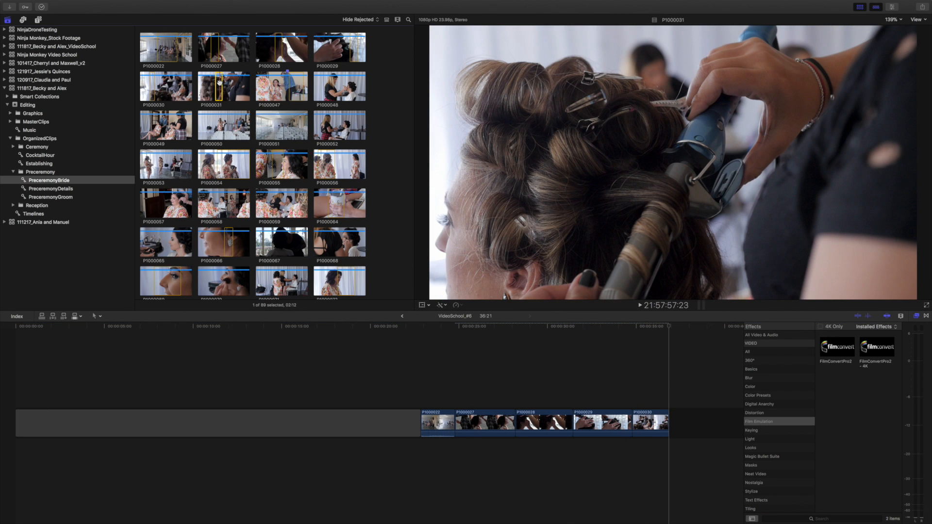
key(e)
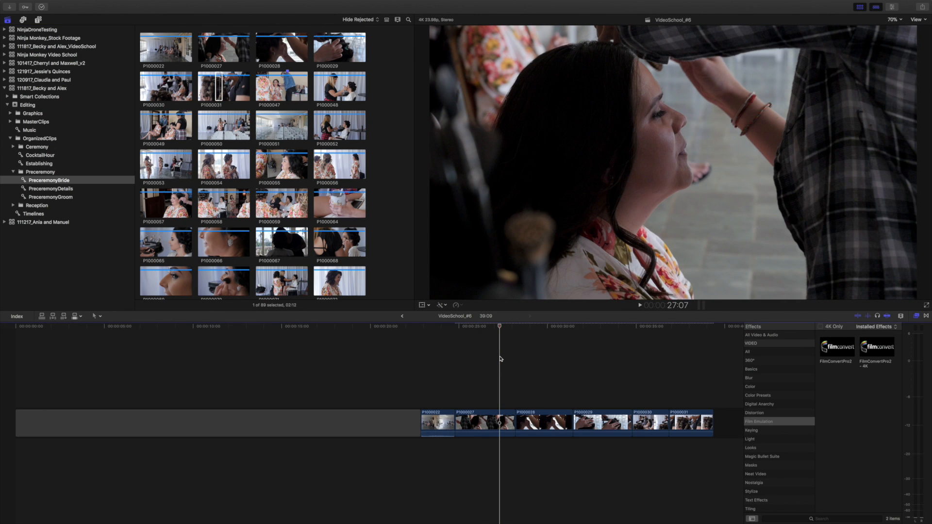
Place the playhead inside P1000027 at about 25:14 and append the marked range of clip P1000047 to the end of the storyline
drag(485, 326, 469, 328)
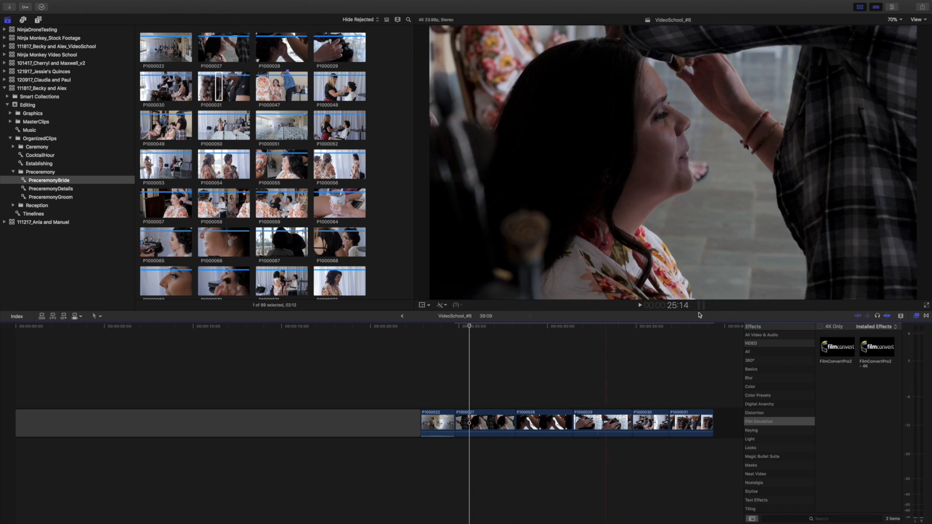
click(289, 92)
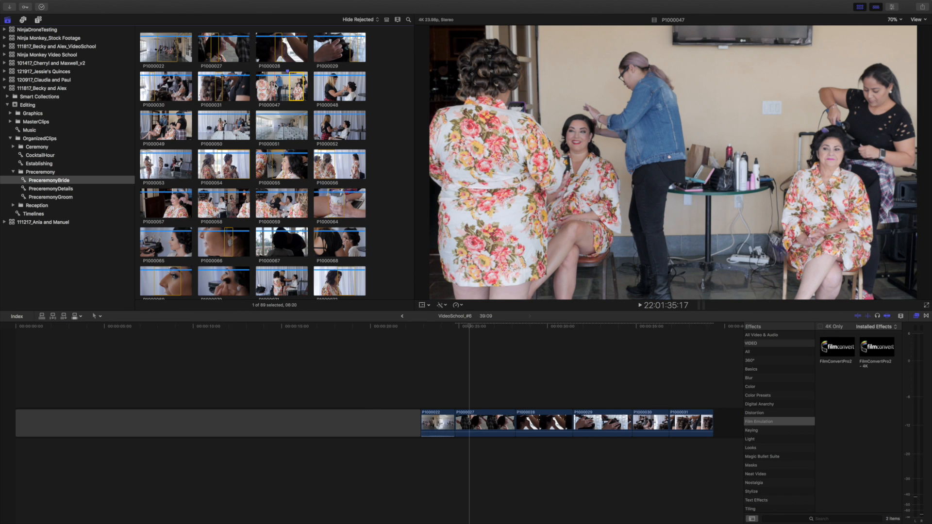
key(e)
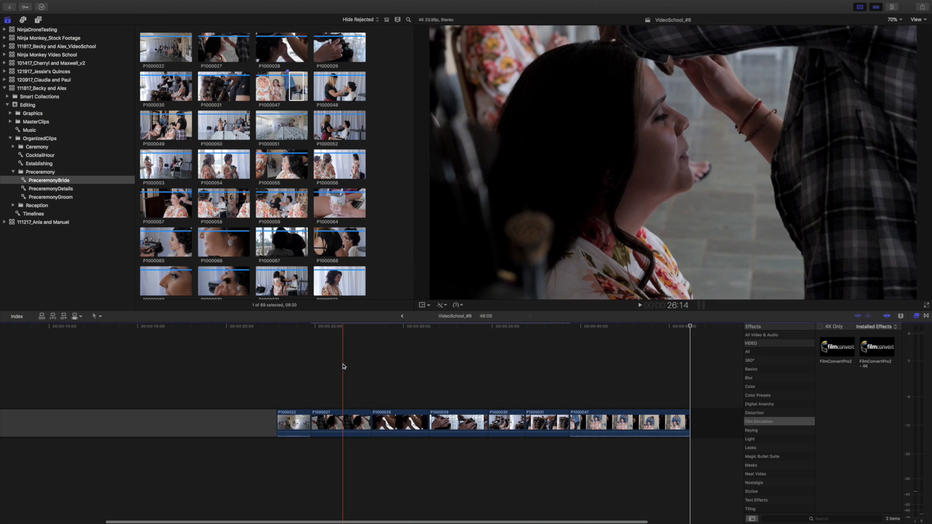
Play back the appended clips in the timeline, from P1000027 to the beginning of P1000047
key(space)
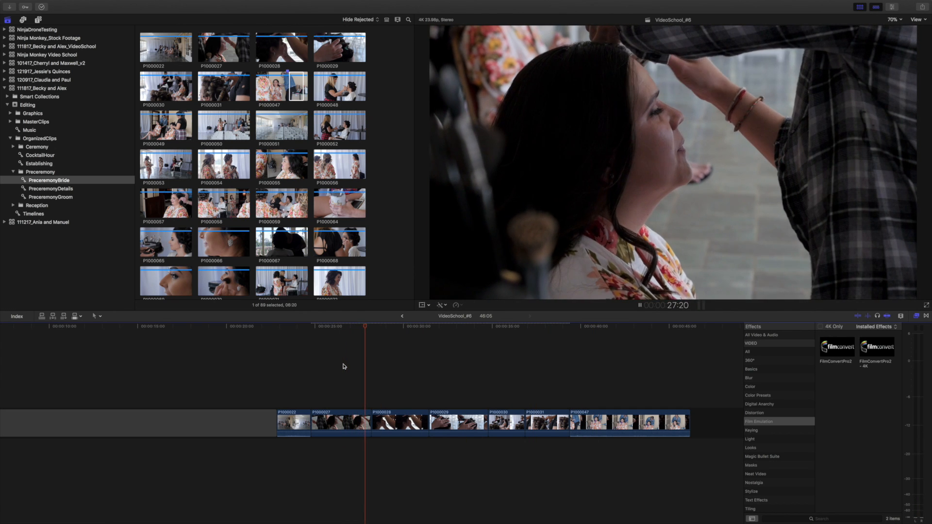
key(space)
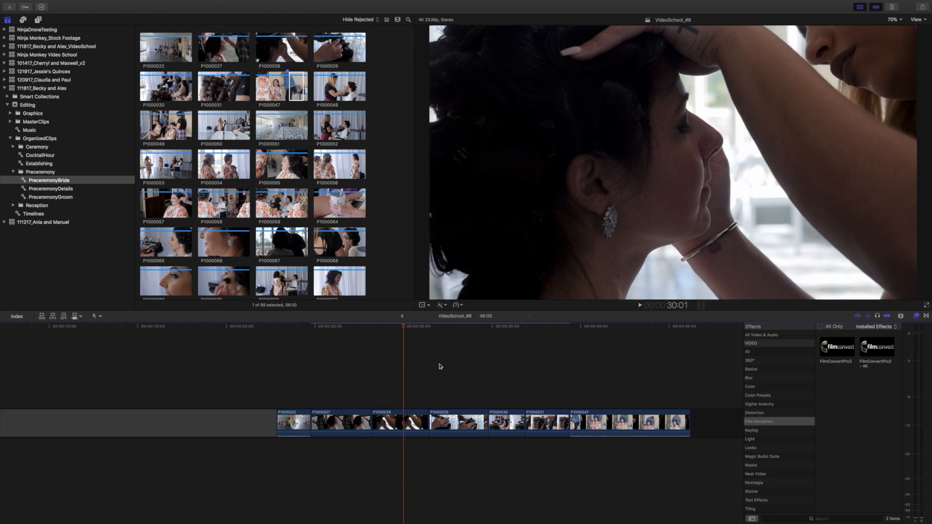
key(space)
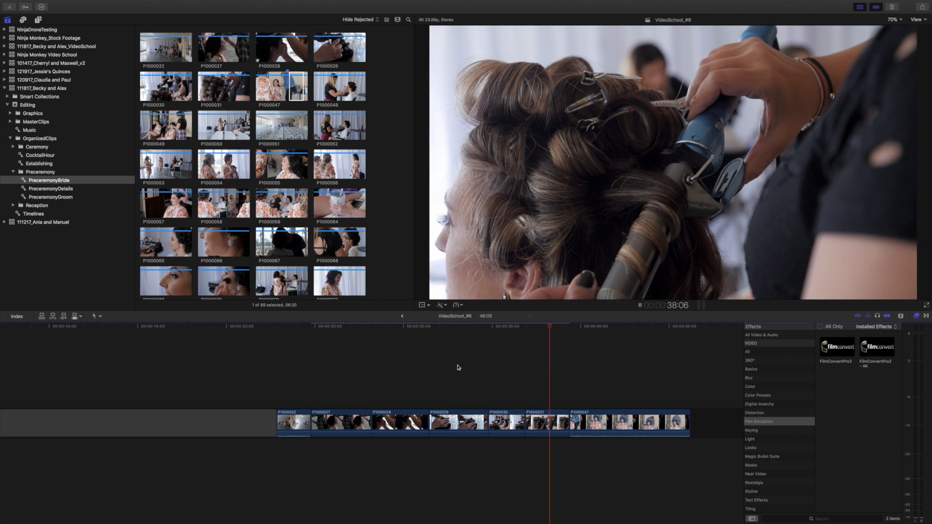
key(space)
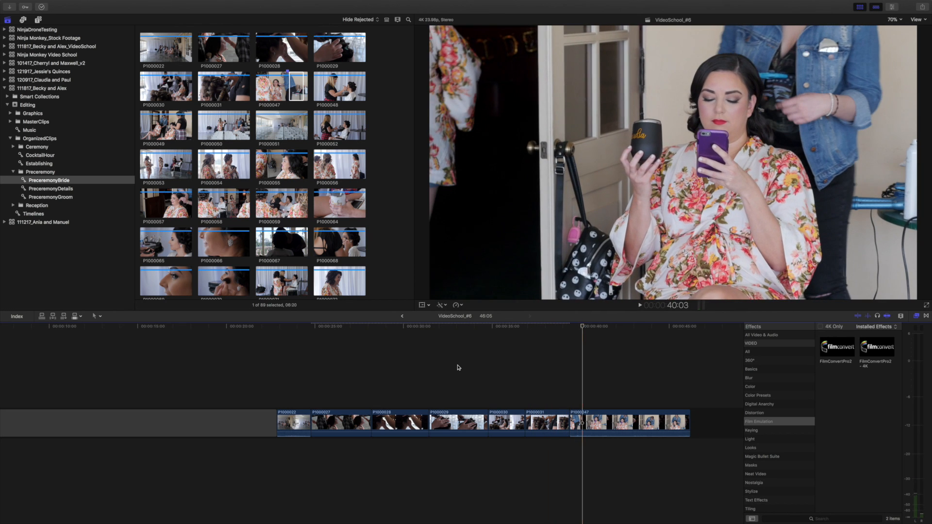
Connect the marked range of clip P1000027 above the primary storyline and move it so it starts over clip P1000030
click(334, 90)
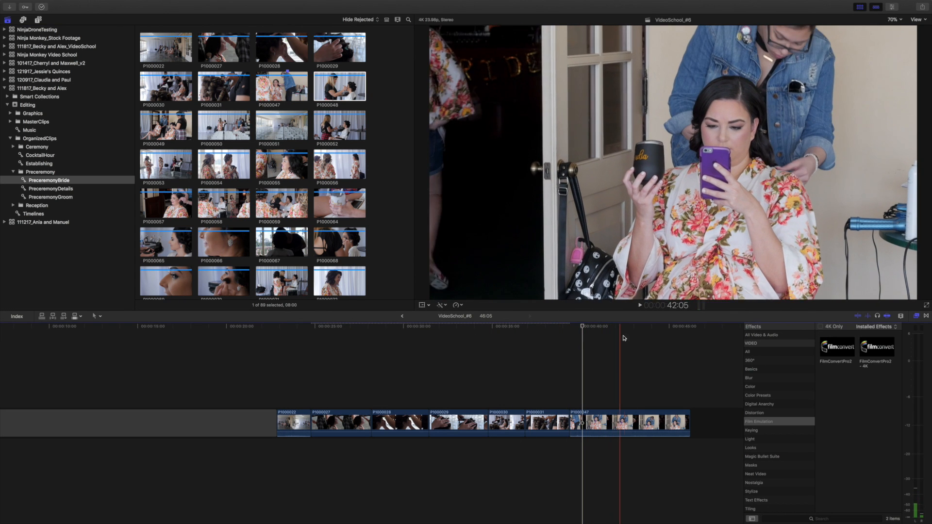
click(641, 328)
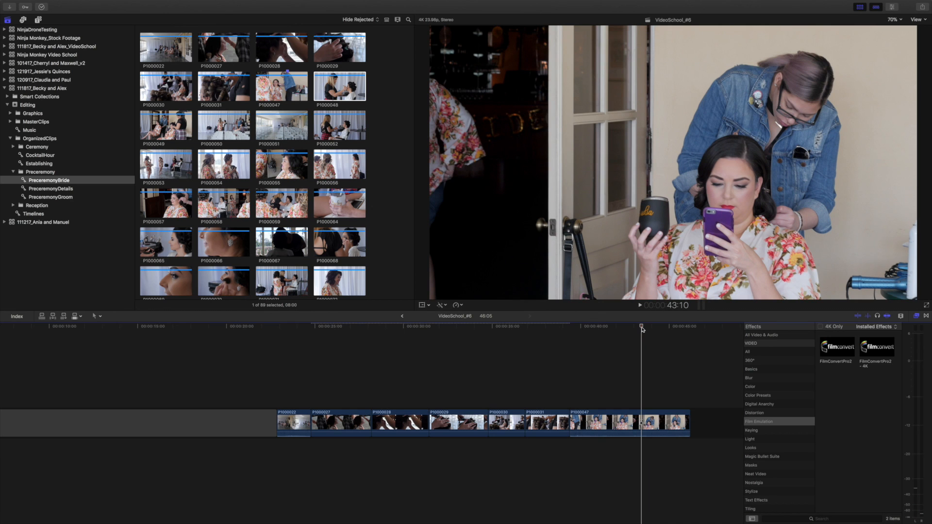
key(super+minus)
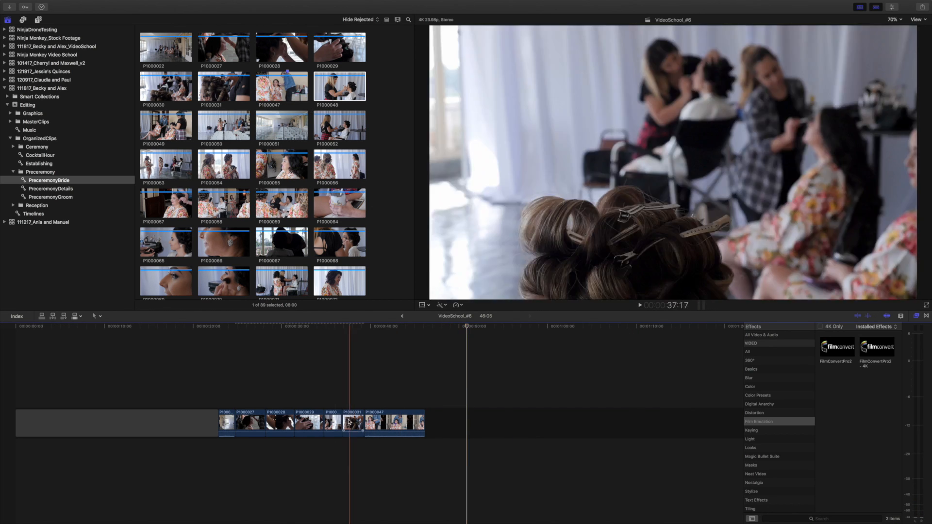
click(221, 43)
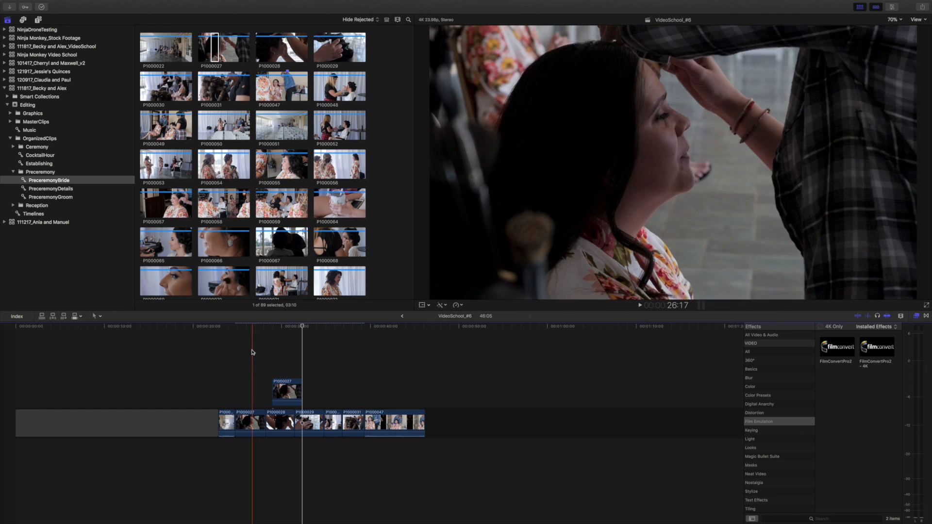
drag(291, 388, 341, 383)
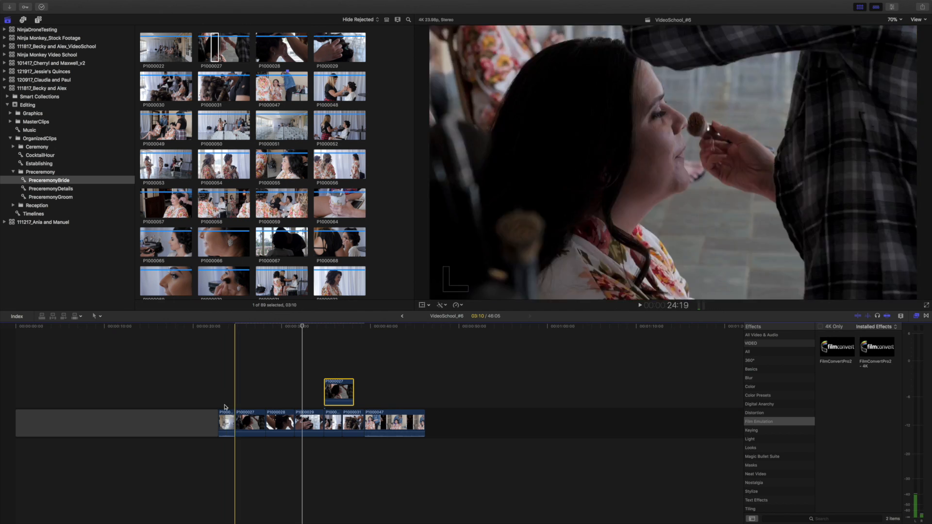
Move clip P1000022 to the start of the primary storyline, and reposition it between P1000028 and P1000029
drag(226, 422, 163, 427)
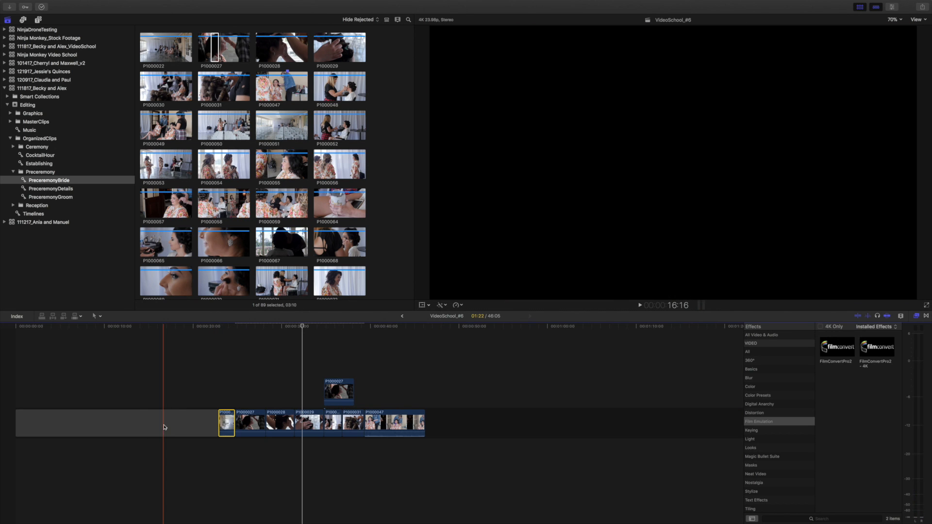
drag(222, 421, 89, 414)
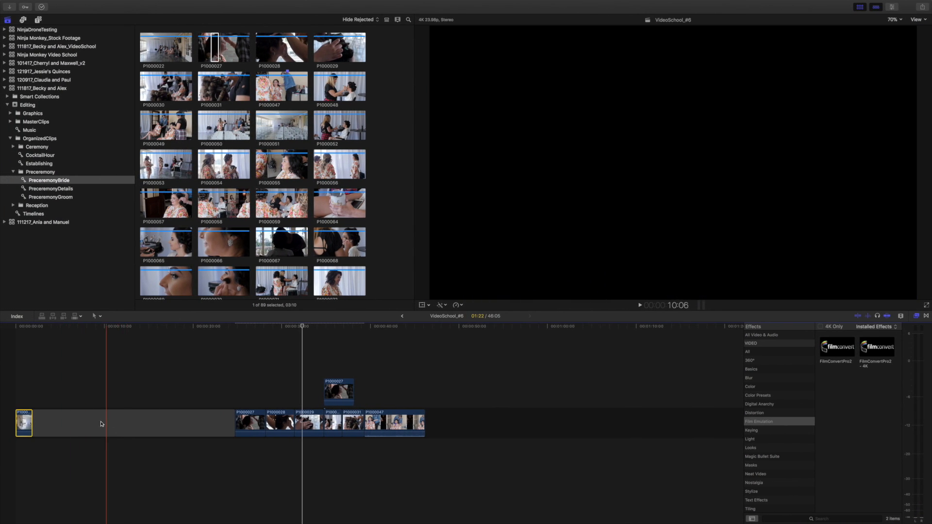
drag(24, 423, 292, 430)
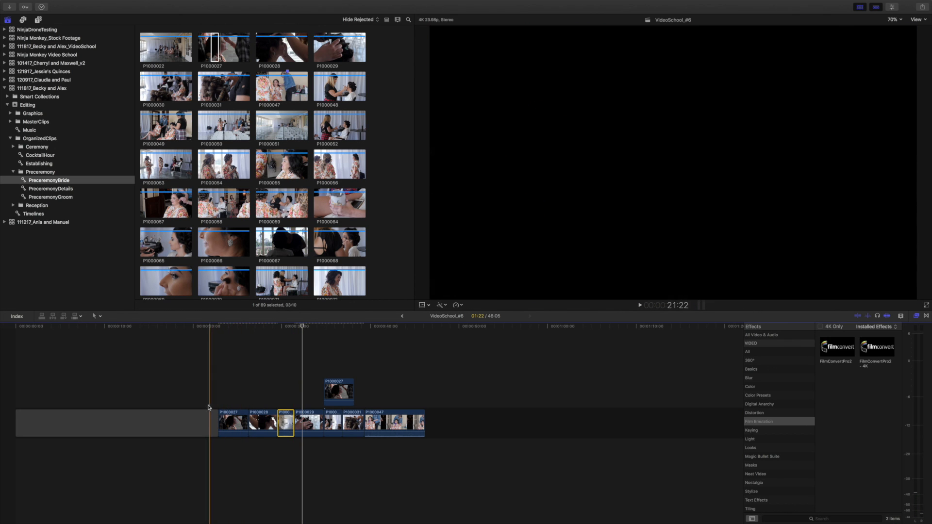
Move clip P1000022 to just before P1000047 in the primary storyline, and swap P1000029 ahead of P1000028
click(282, 417)
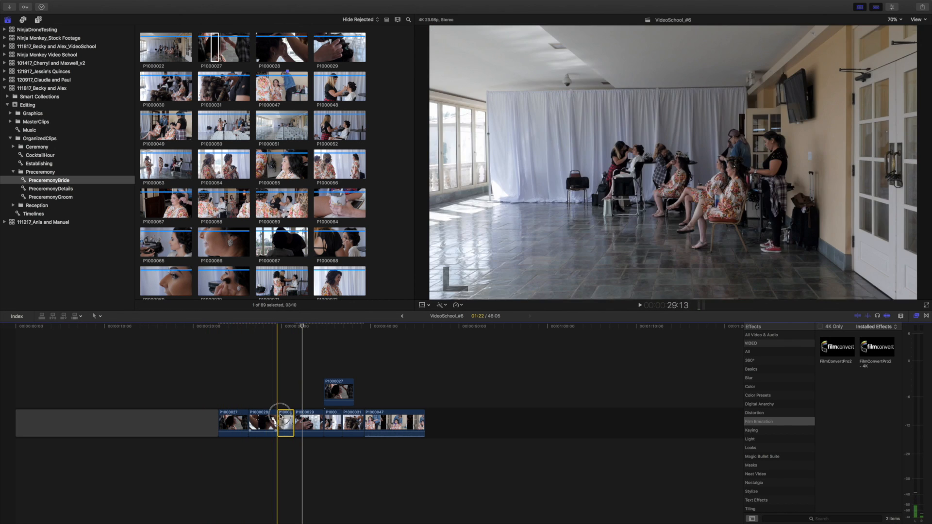
drag(283, 418, 381, 425)
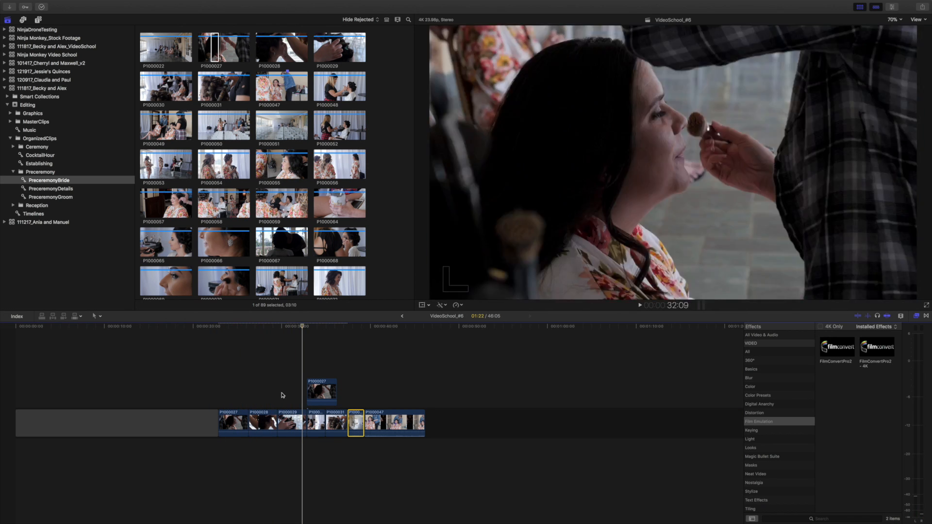
drag(287, 422, 258, 421)
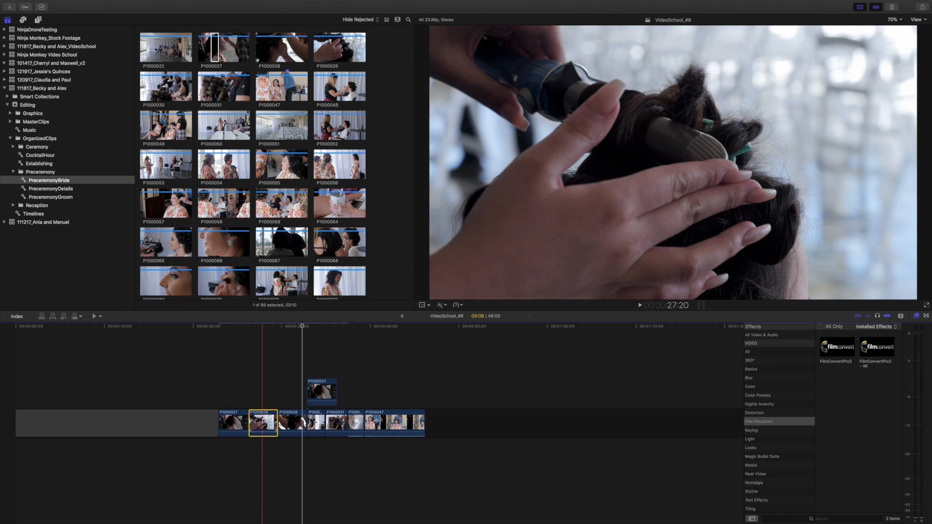
Use the Position tool to move P1000027 from the storyline's start to beyond its end, undoing the overwrite of P1000047
drag(231, 423, 373, 429)
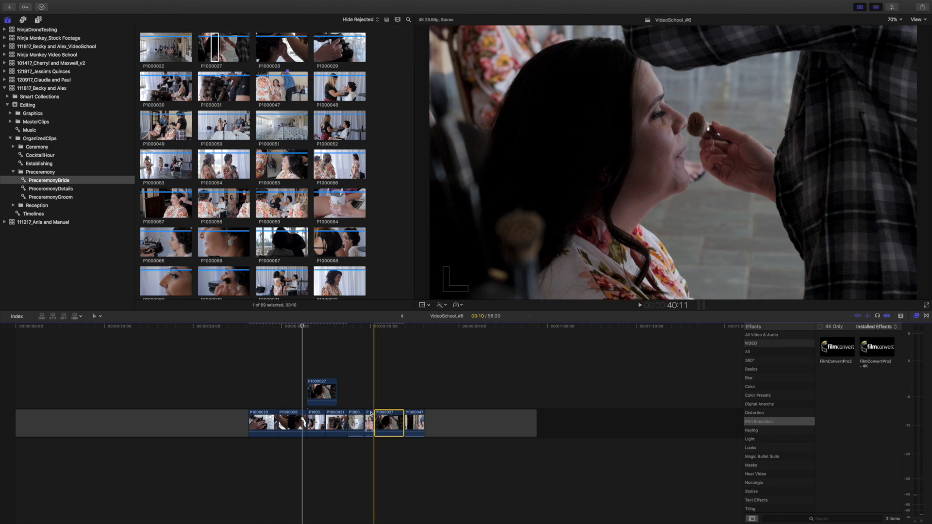
key(super+z)
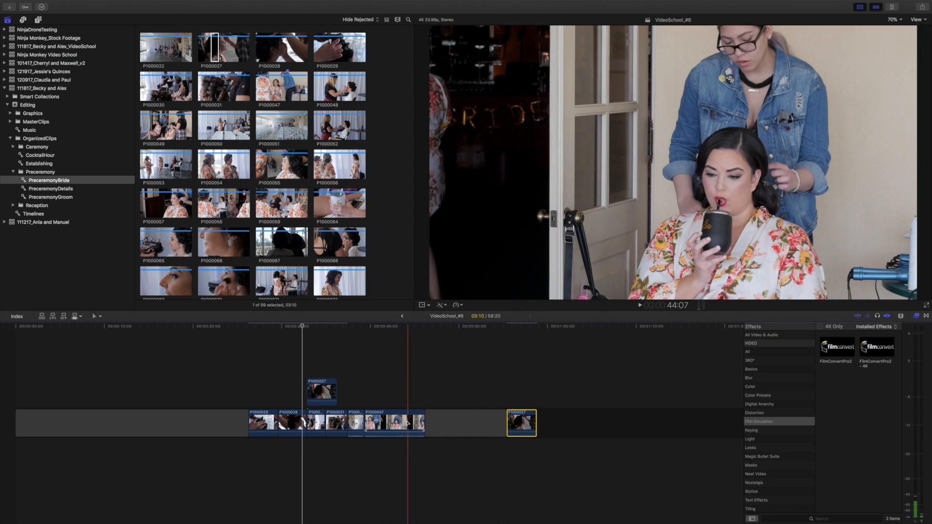
Try overwriting different parts of P1000047 with P1000027 using the Position tool, undoing each placement
drag(516, 415, 393, 418)
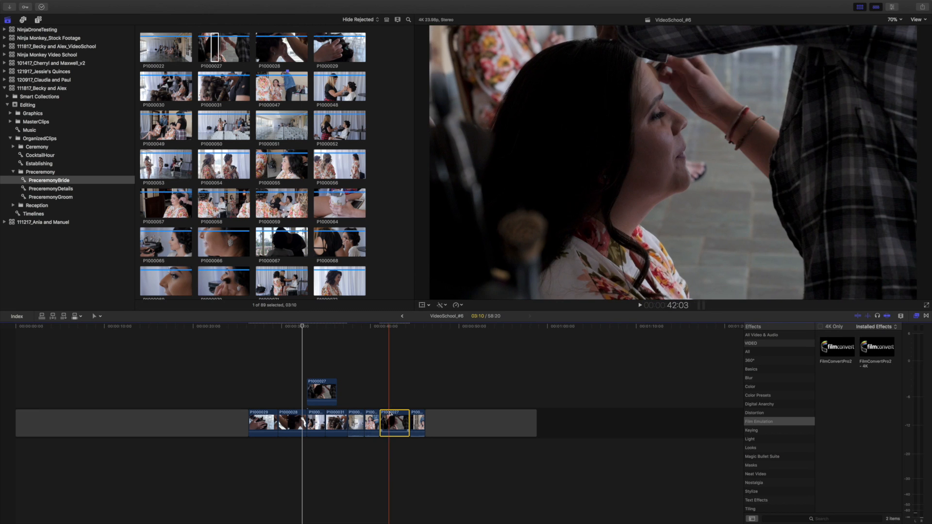
key(super+z)
drag(517, 418, 395, 388)
key(super+z)
drag(529, 430, 402, 431)
key(super+z)
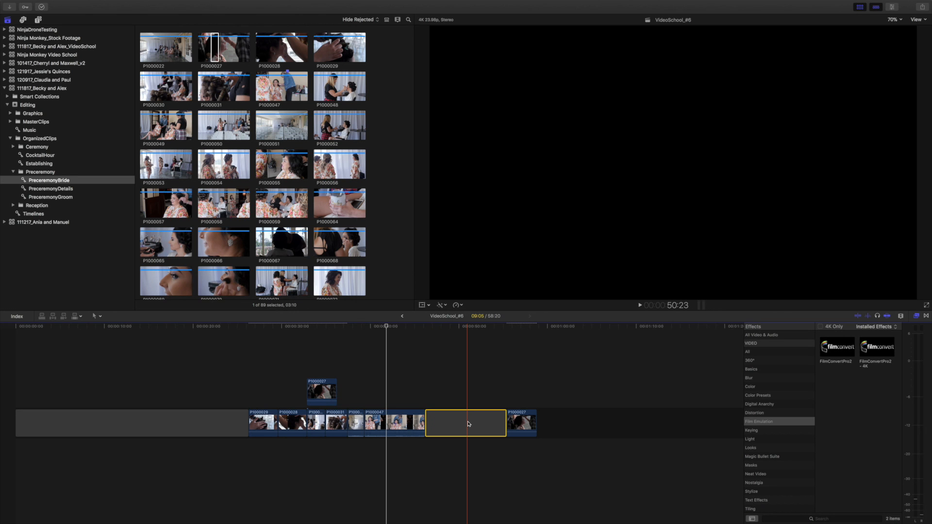
Delete the gap between P1000047 and P1000027 in the primary storyline
key(Delete)
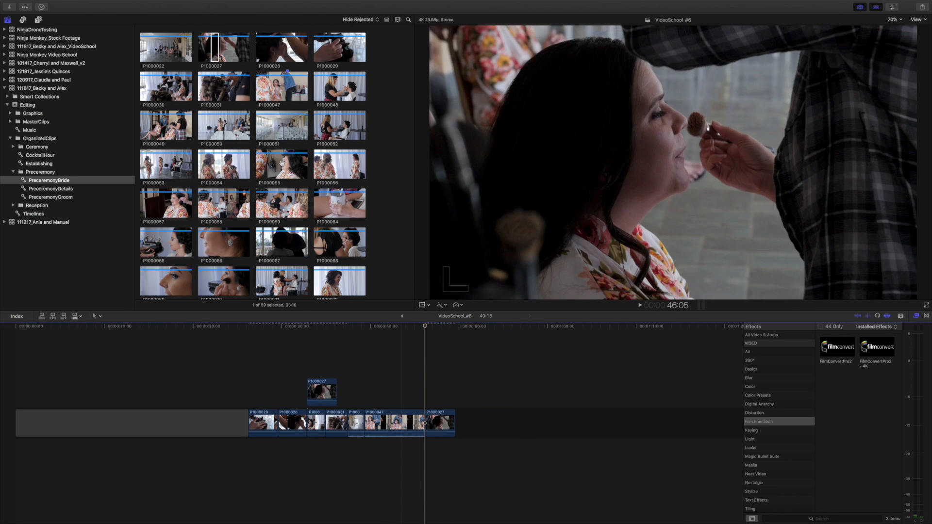
Place the playhead at the end of the storyline and append the full clip P1000051 there
scroll(271, 161, down, 5)
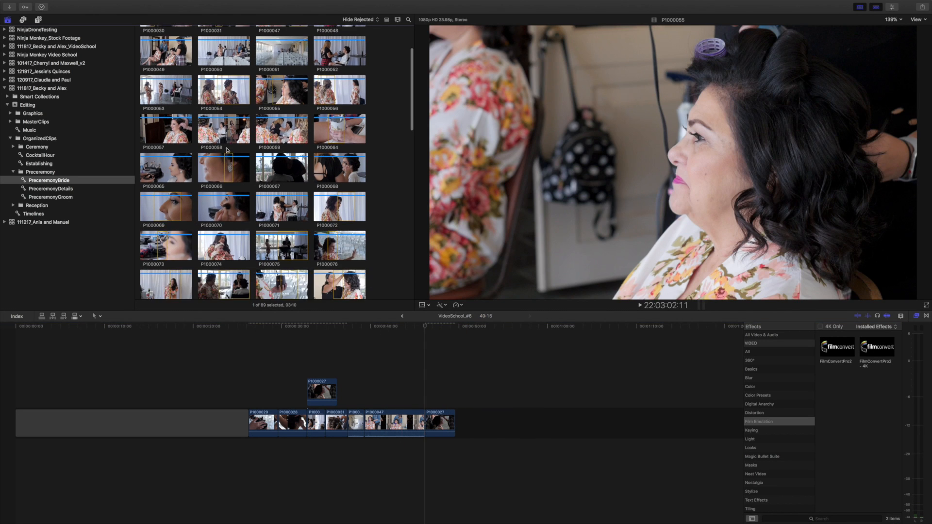
scroll(229, 61, up, 3)
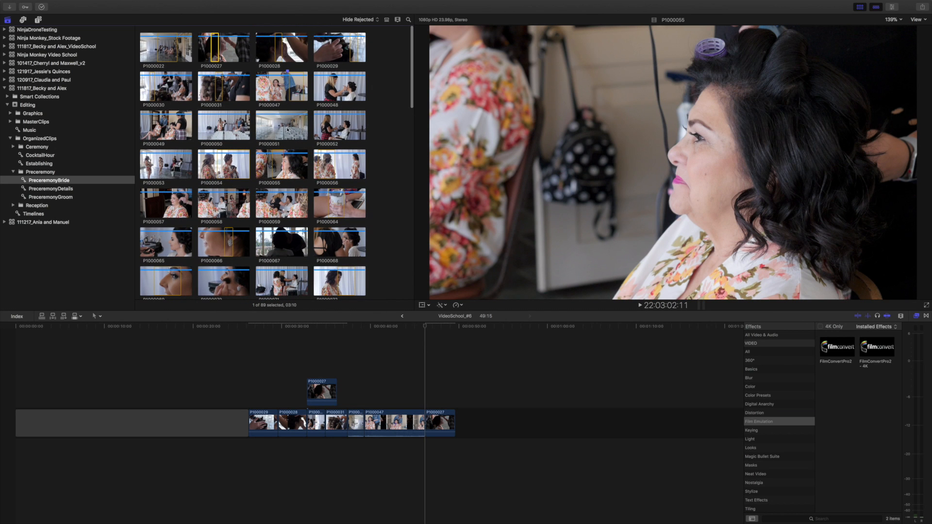
click(286, 129)
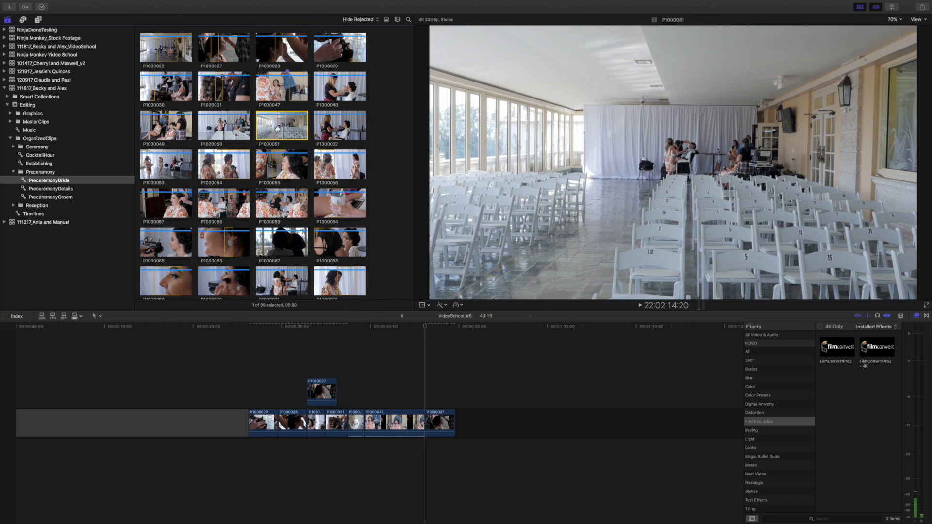
click(442, 378)
key(Down)
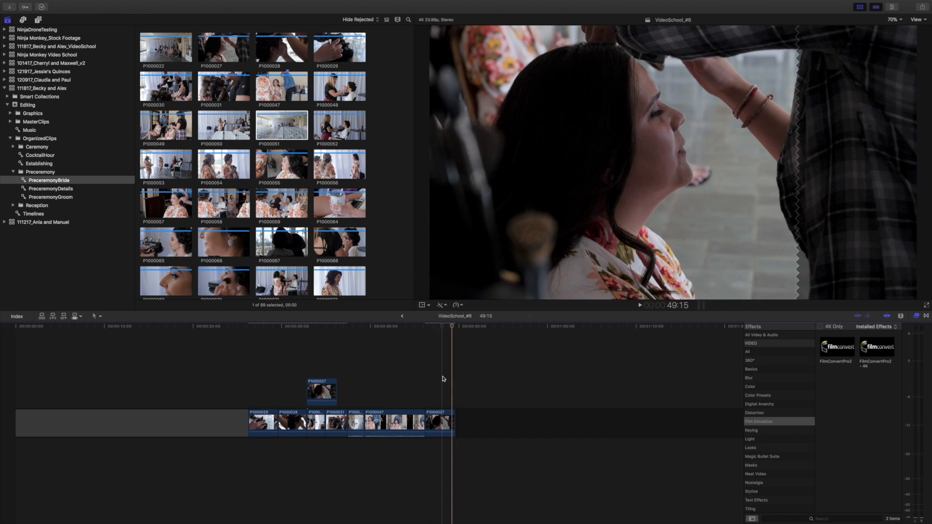
click(291, 123)
key(e)
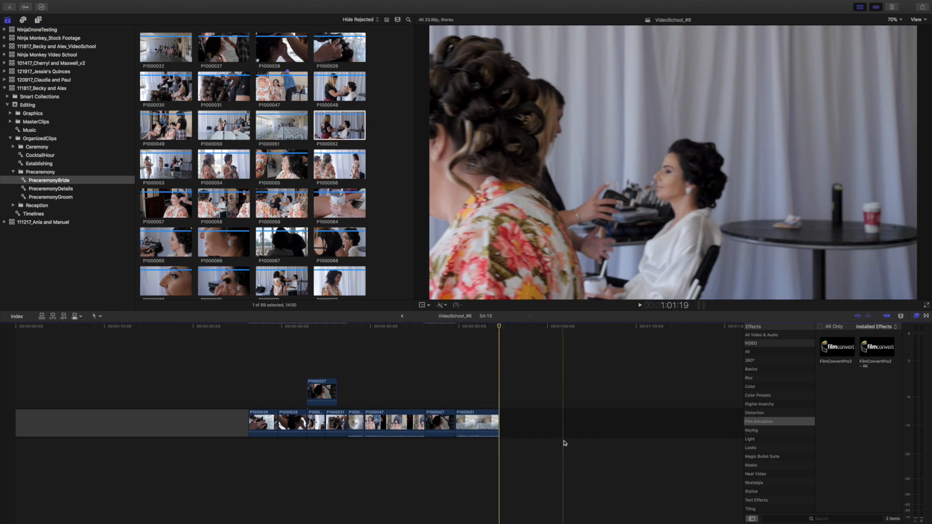
Append clips P1000052, P1000053 and P1000054 in order to the end of the storyline
click(337, 117)
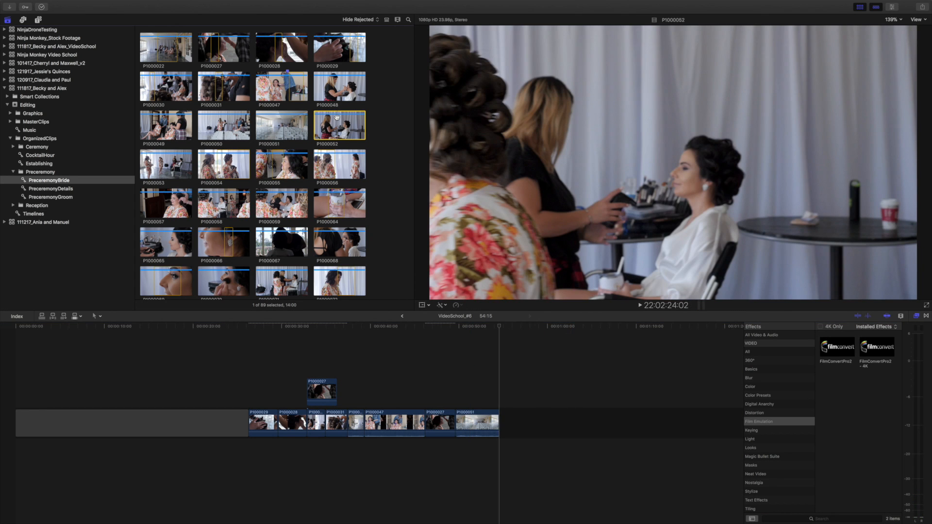
key(e)
click(176, 164)
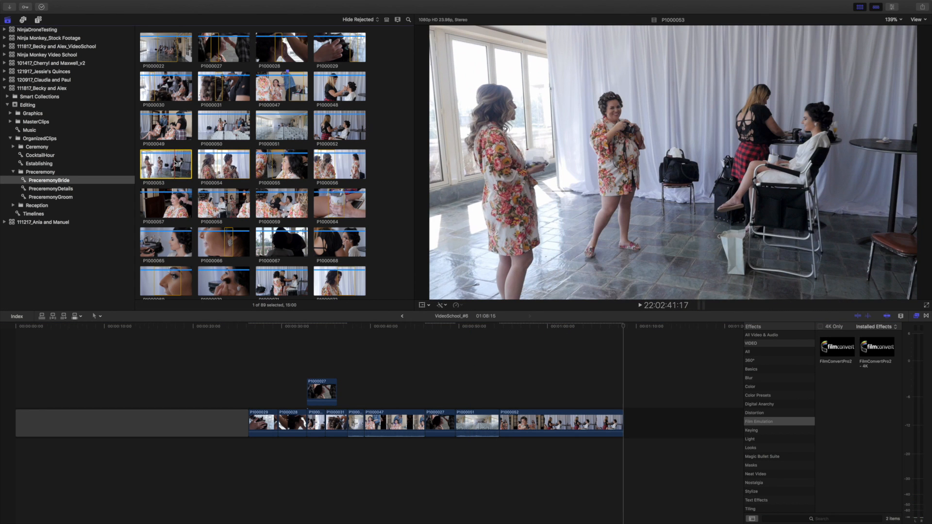
key(e)
click(224, 164)
key(e)
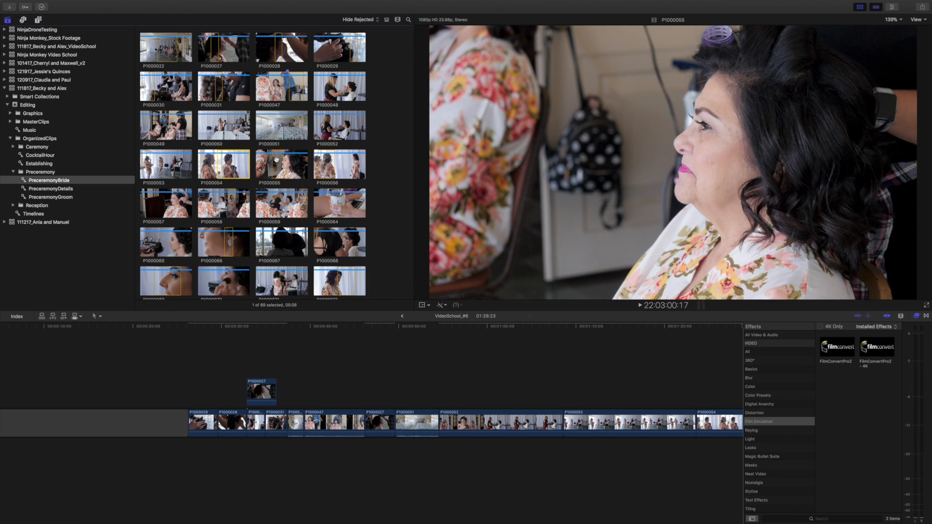
Append clips P1000055, P1000056, P1000057, P1000058 and P1000059 in order to the end of the storyline
click(276, 160)
key(e)
click(347, 163)
key(e)
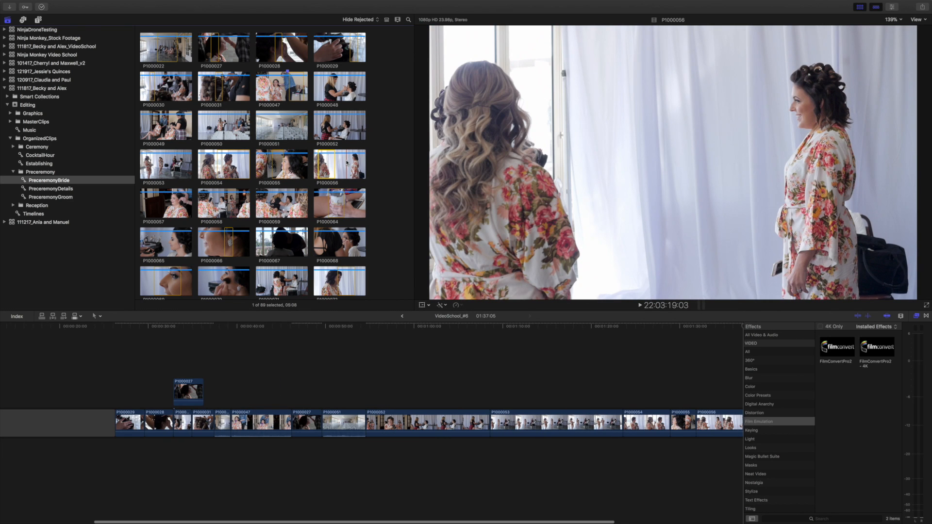
click(184, 199)
key(e)
click(225, 208)
key(e)
key(e)
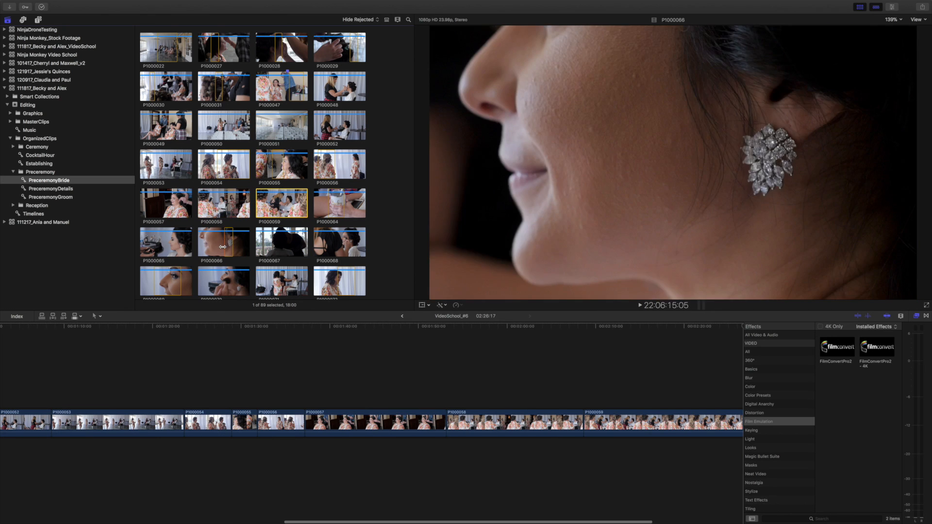
Append the marked range of P1000066, the full clip P1000065 and the marked range of P1000069 to the storyline
click(230, 245)
key(e)
click(163, 250)
key(e)
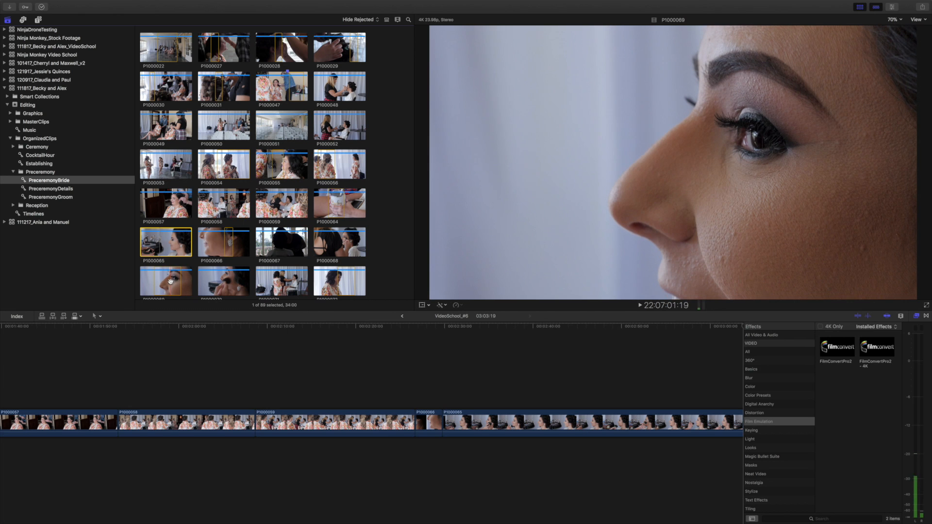
click(171, 286)
key(e)
Fit the whole storyline in the timeline and select every clip after the opening gap, including the connected P1000027
scroll(271, 218, down, 1)
key(super+2)
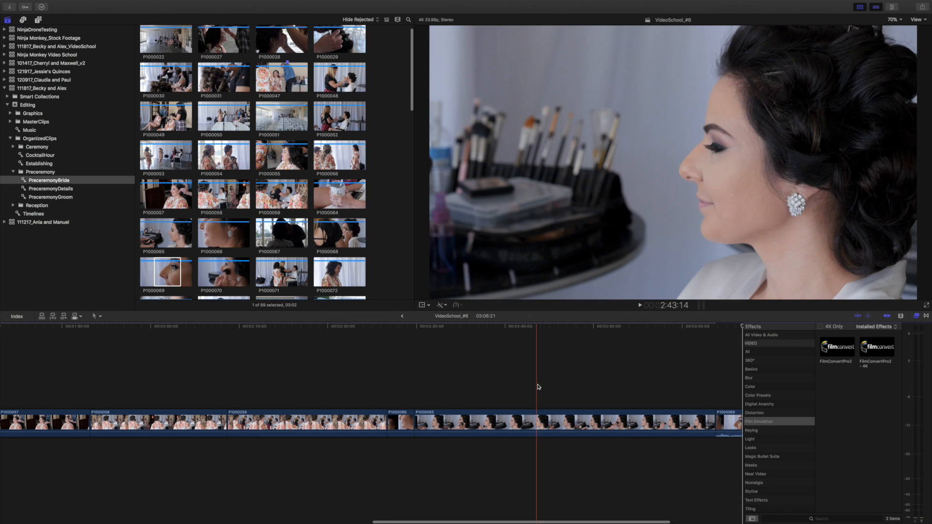
scroll(537, 387, right, 3)
key(super+minus)
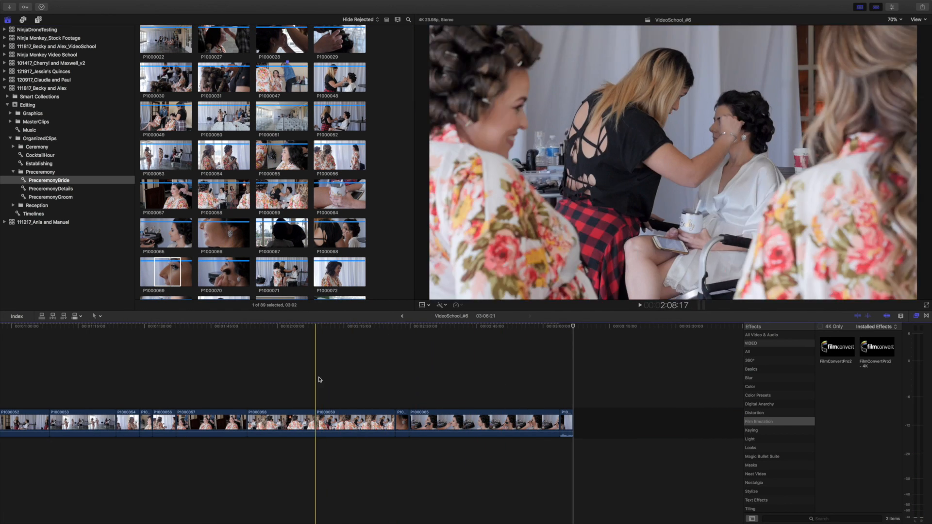
scroll(273, 156, down, 3)
scroll(273, 156, down, 4)
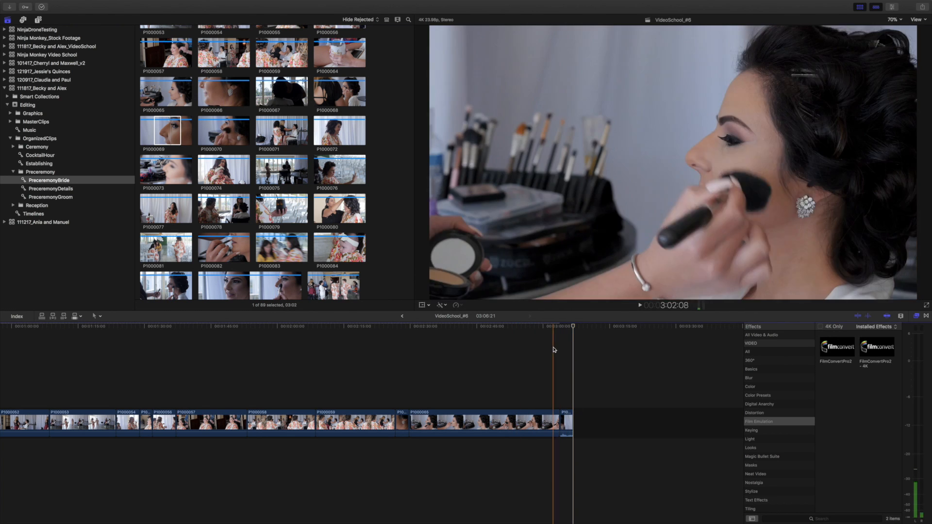
key(super+minus)
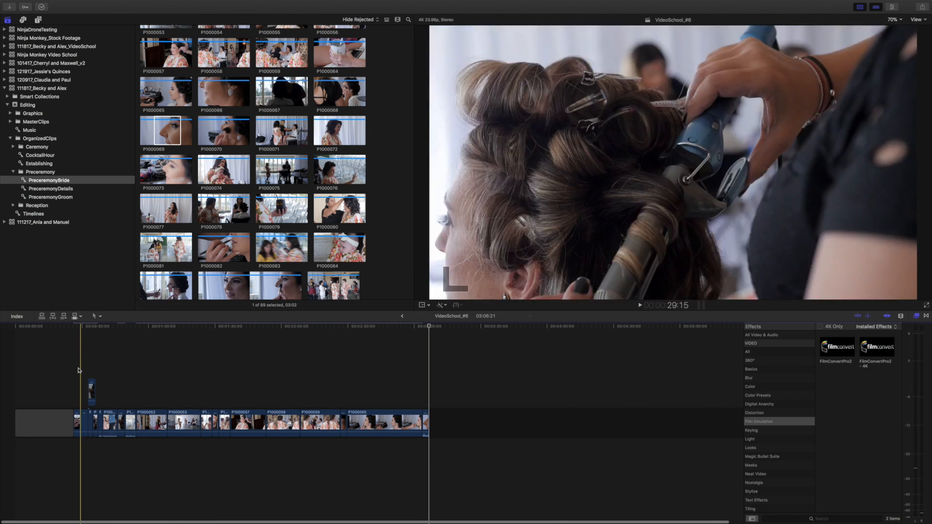
drag(75, 372, 424, 418)
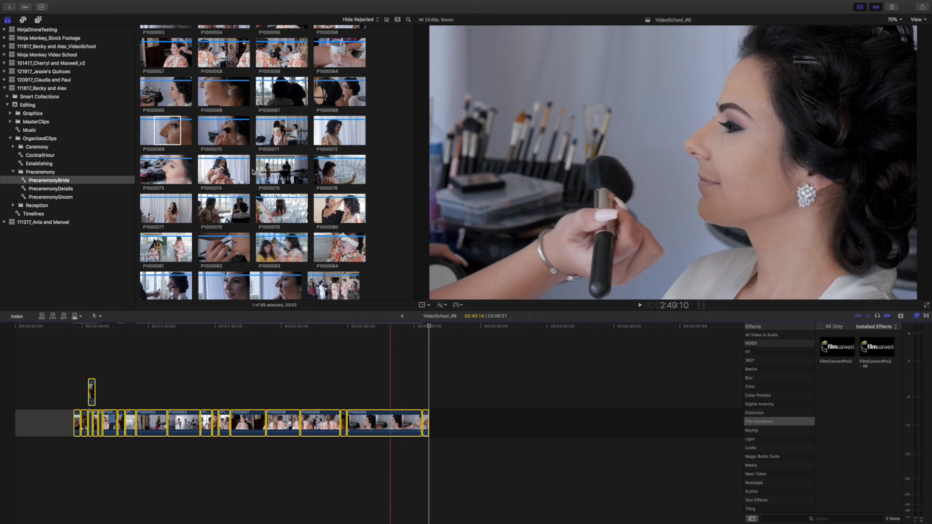
View the audio role options for browser clip P1000069 without assigning a role
right_click(165, 127)
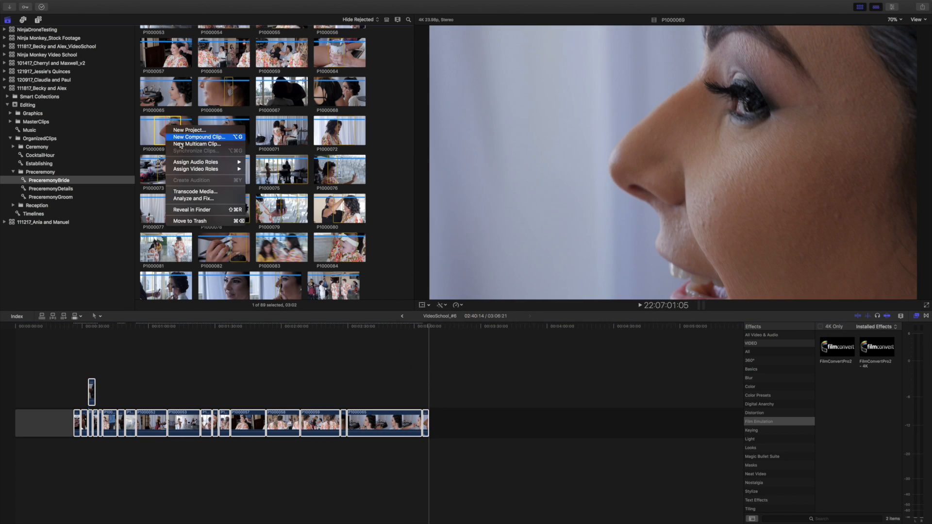
mouse_move(218, 162)
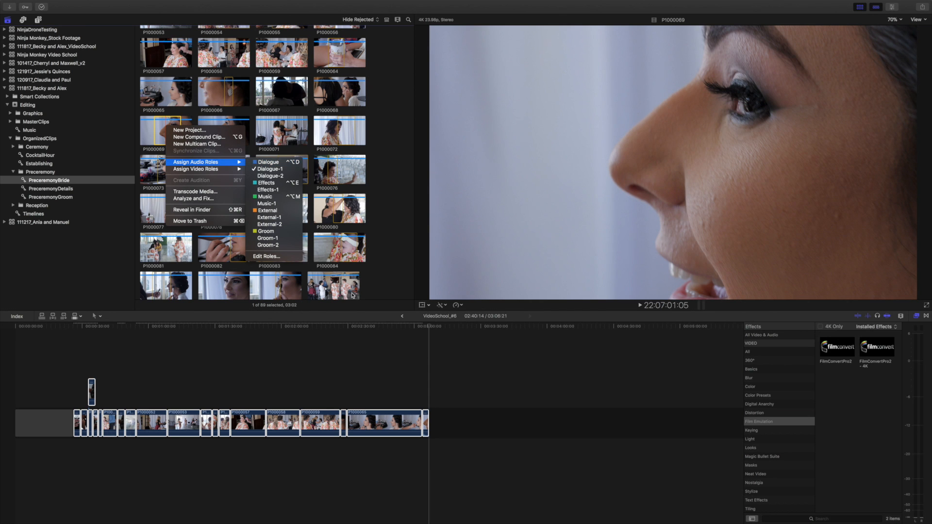
click(342, 350)
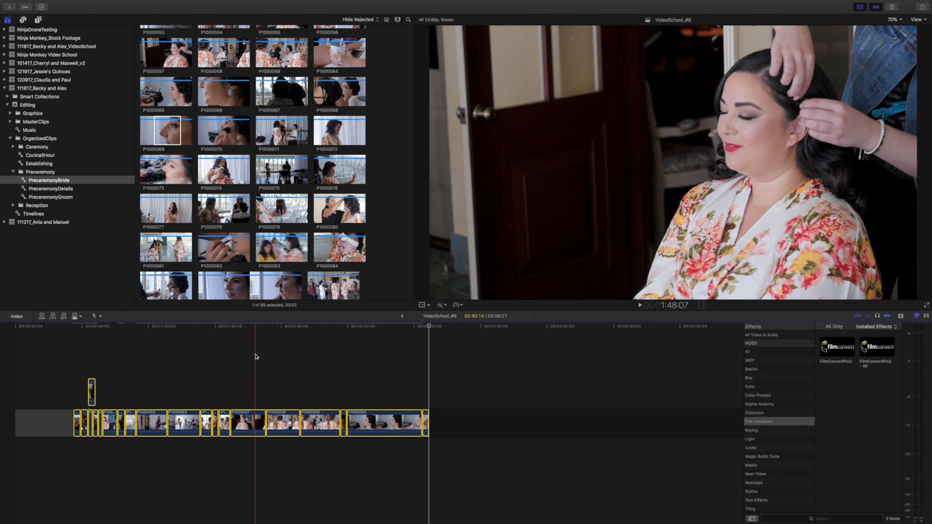
Clear the selection, then select everything in the timeline except the gap at the start
click(390, 358)
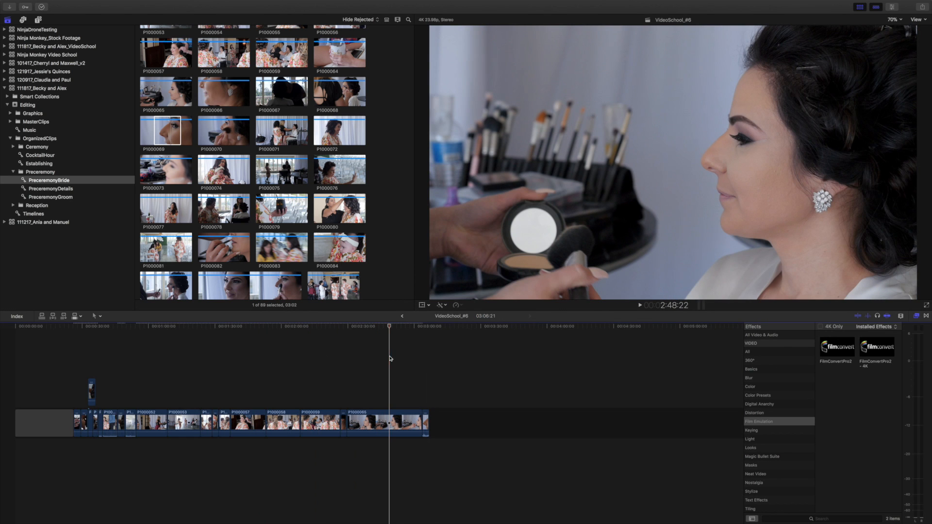
click(296, 368)
key(super+a)
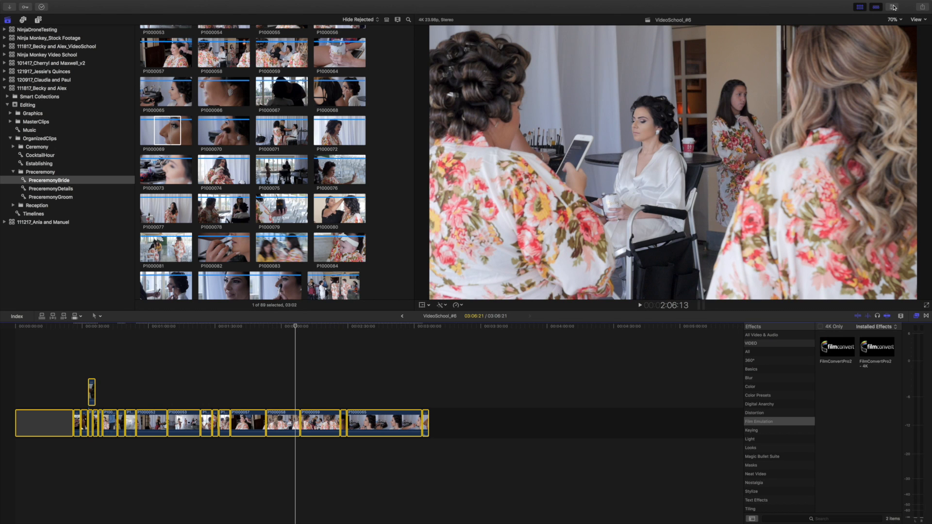
super+click(53, 426)
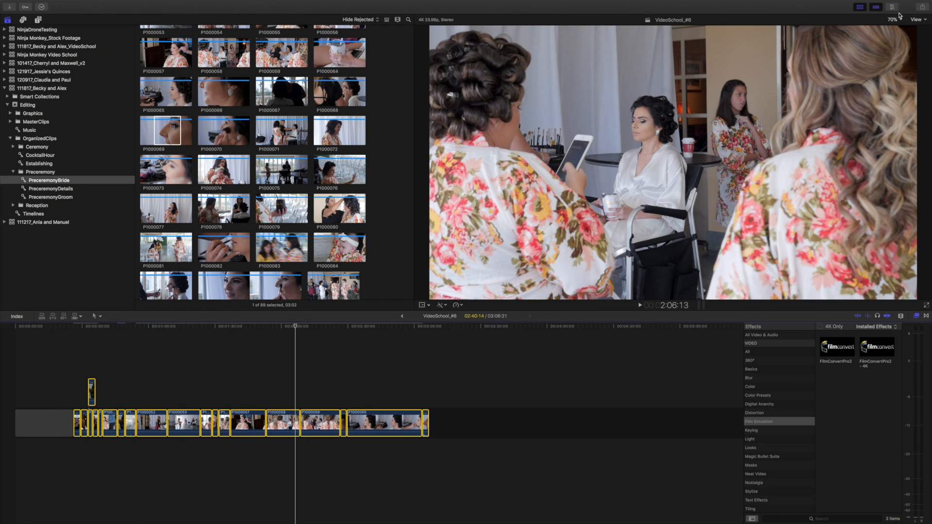
Examine the Audio, Video and Color inspector settings for the selected timeline clips, including the audio configuration
click(891, 7)
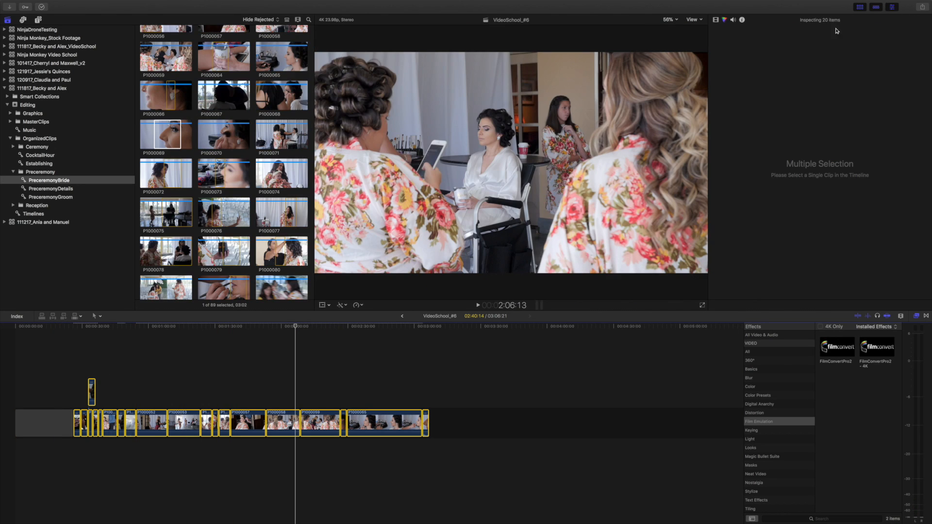
click(733, 20)
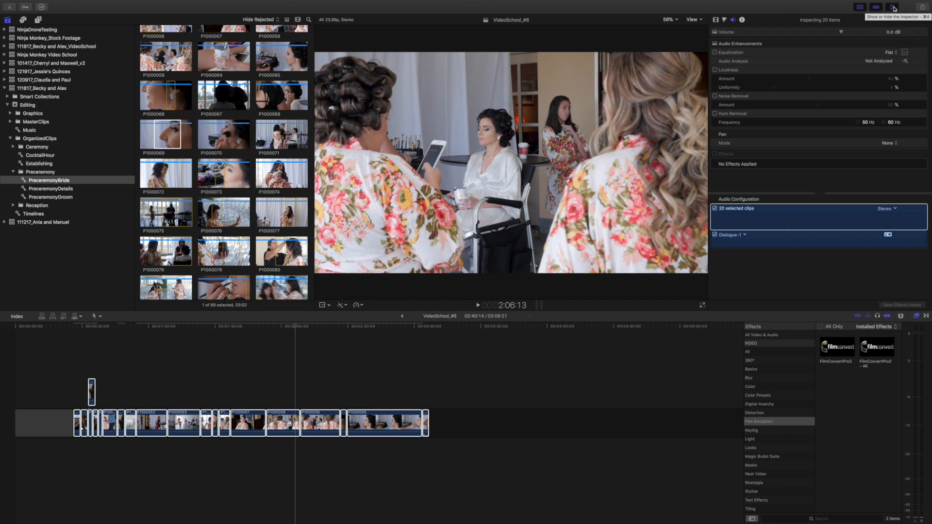
click(894, 8)
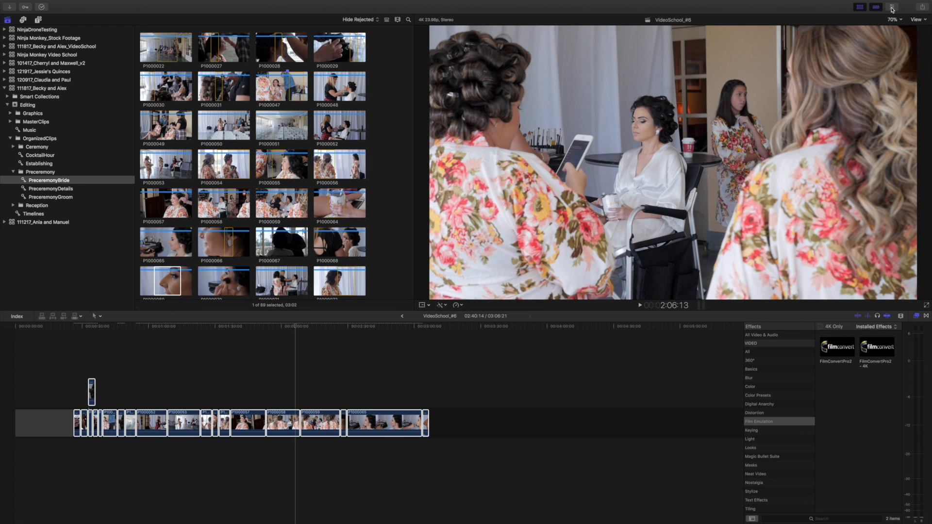
click(892, 8)
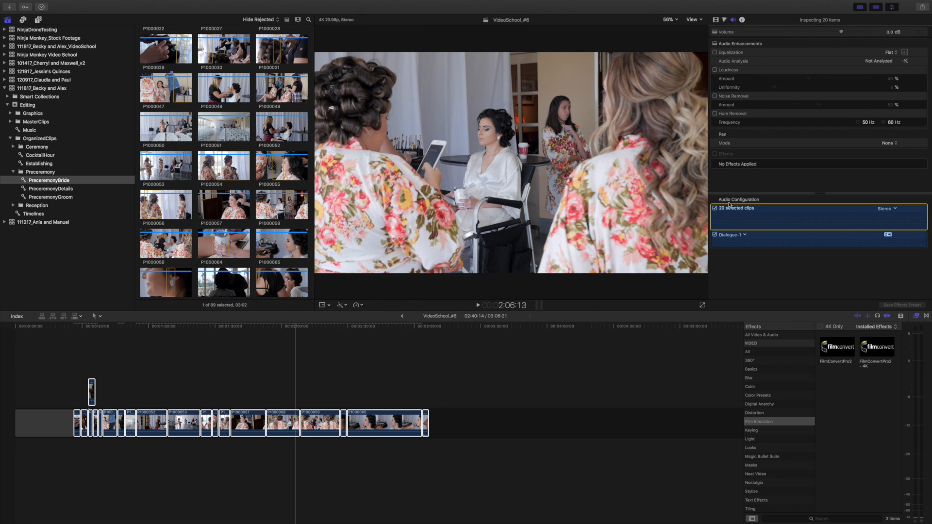
click(717, 20)
click(725, 20)
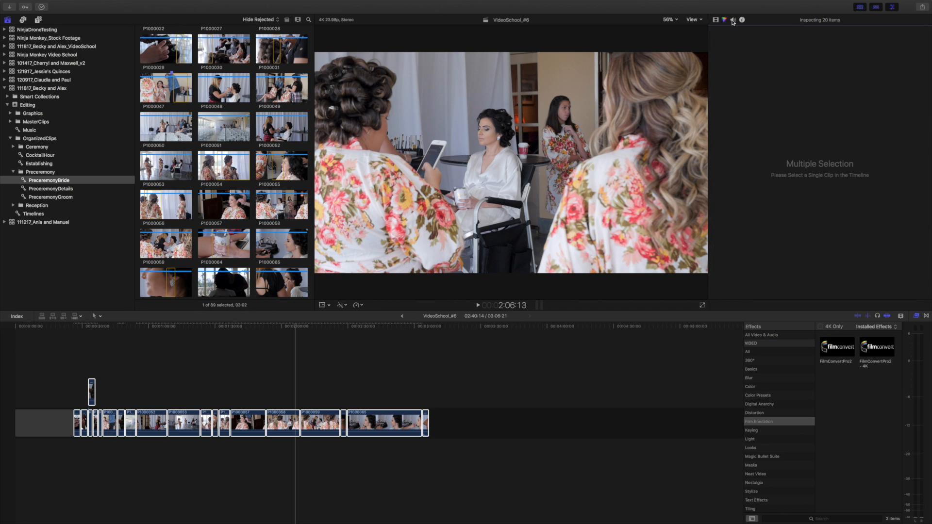
Disable the audio of all 20 selected timeline clips in the audio configuration
click(733, 21)
click(716, 20)
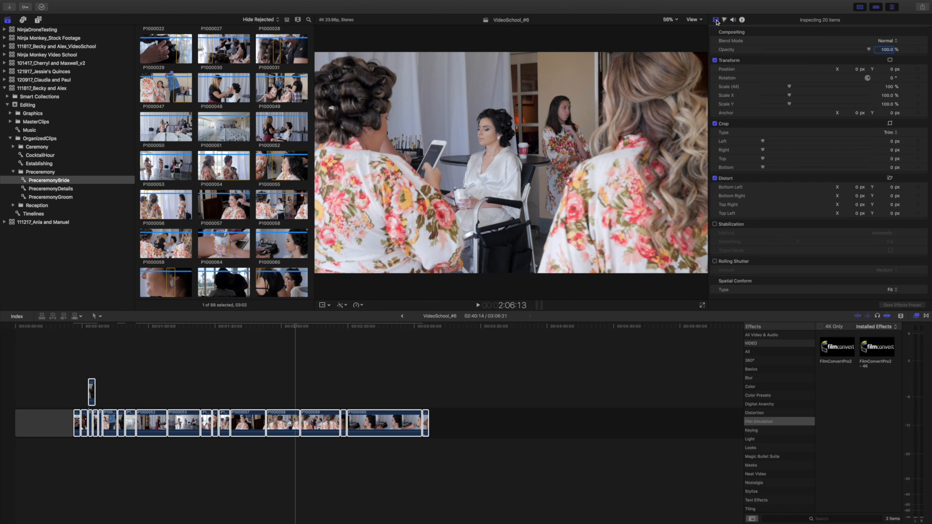
click(734, 21)
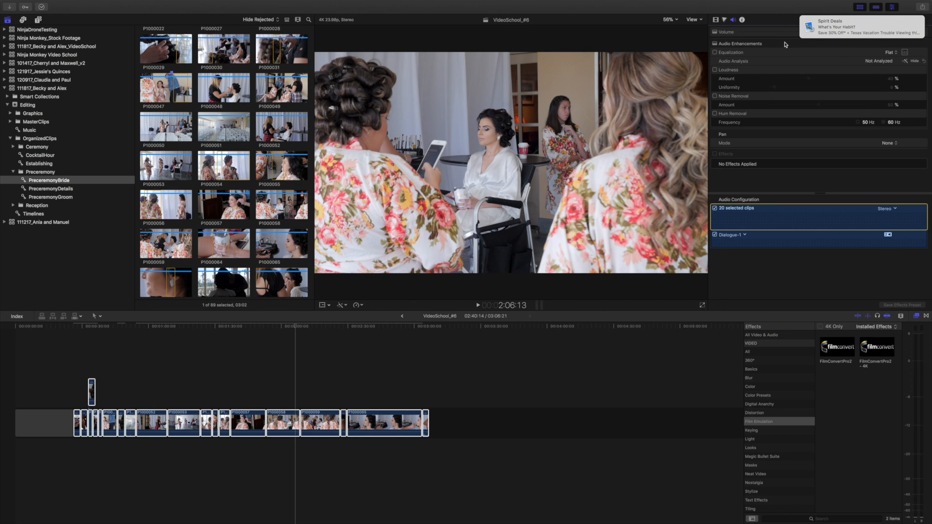
click(715, 209)
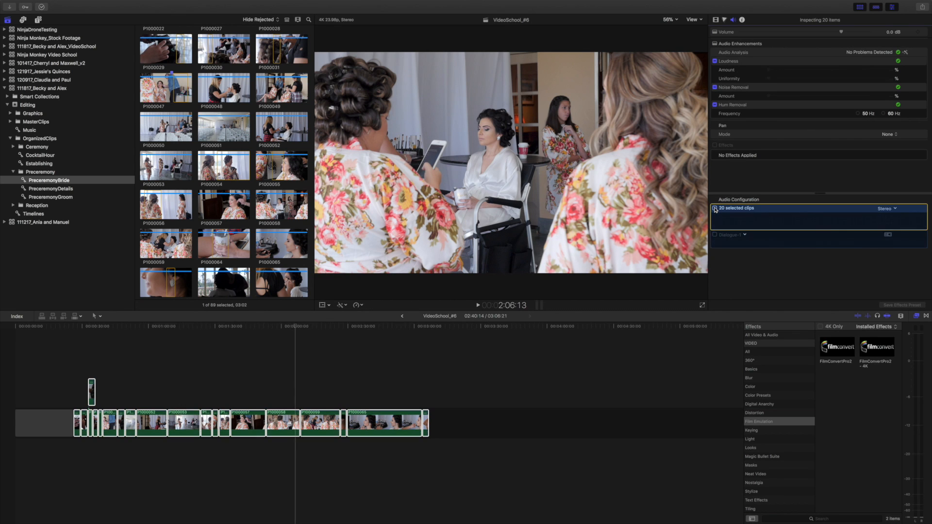
Re-enable the audio of the long timeline clip P1000065 and turn it off again
click(151, 390)
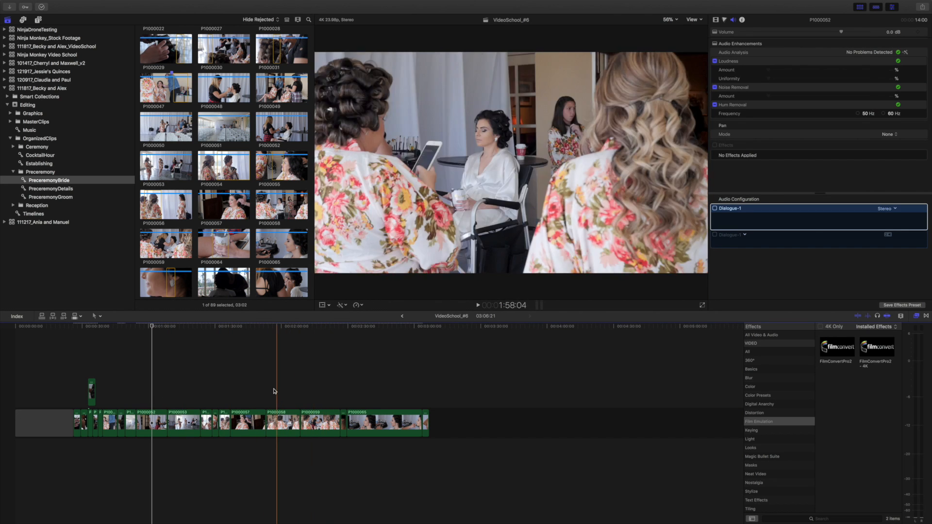
click(384, 422)
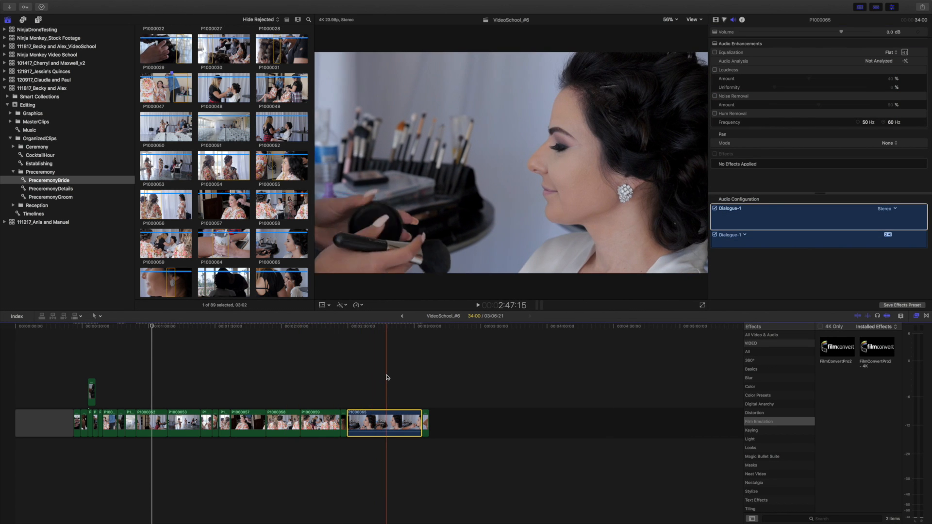
click(386, 377)
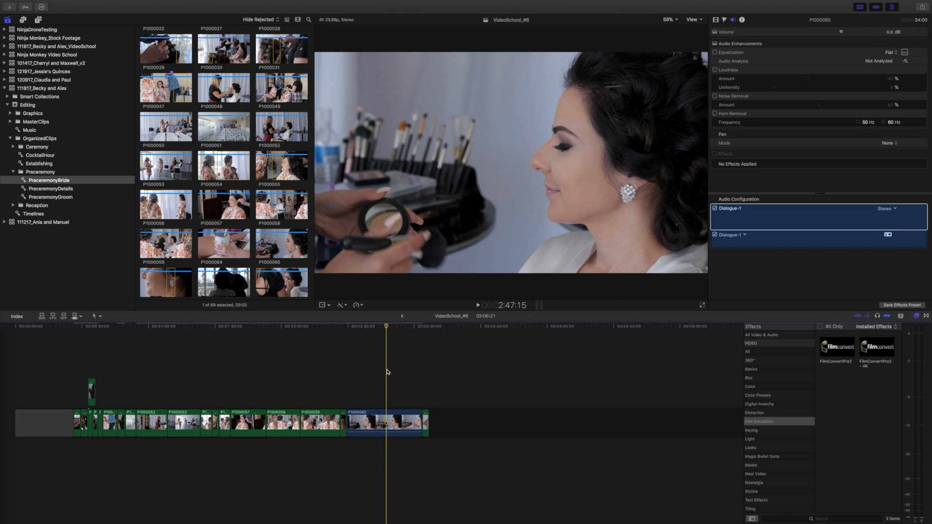
click(407, 422)
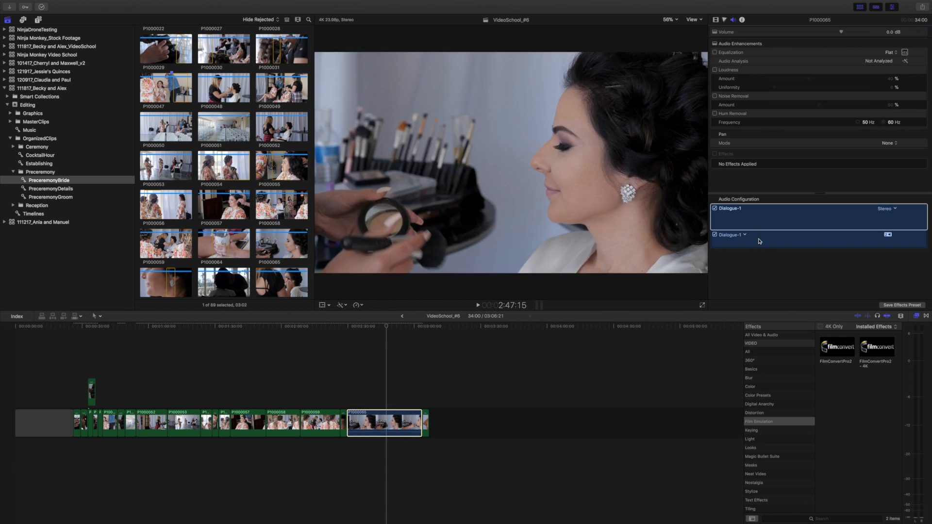
click(714, 209)
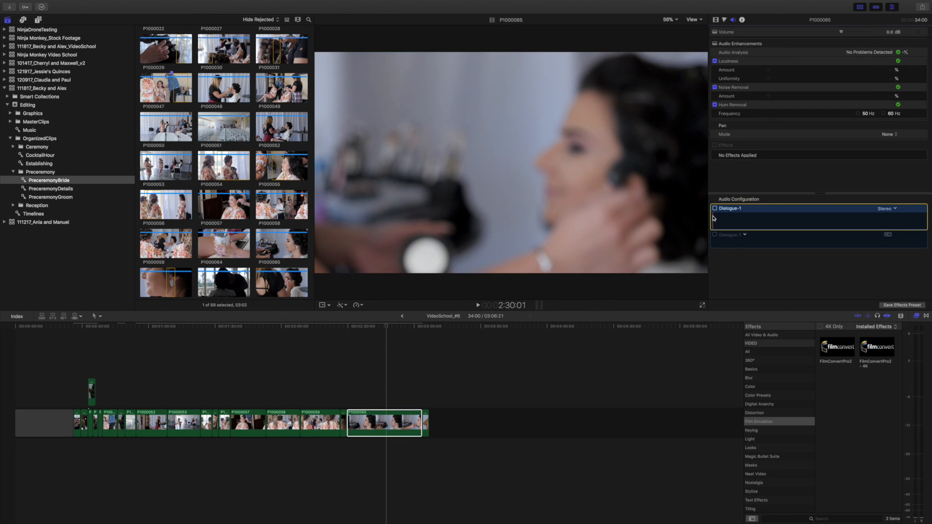
Re-enable the Dialogue-1 audio of timeline clip P1000052
click(149, 422)
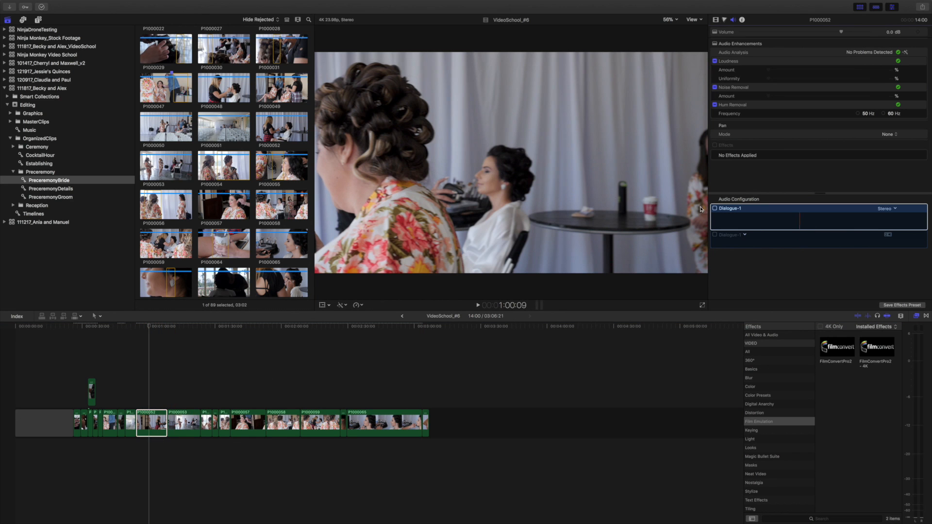
click(715, 209)
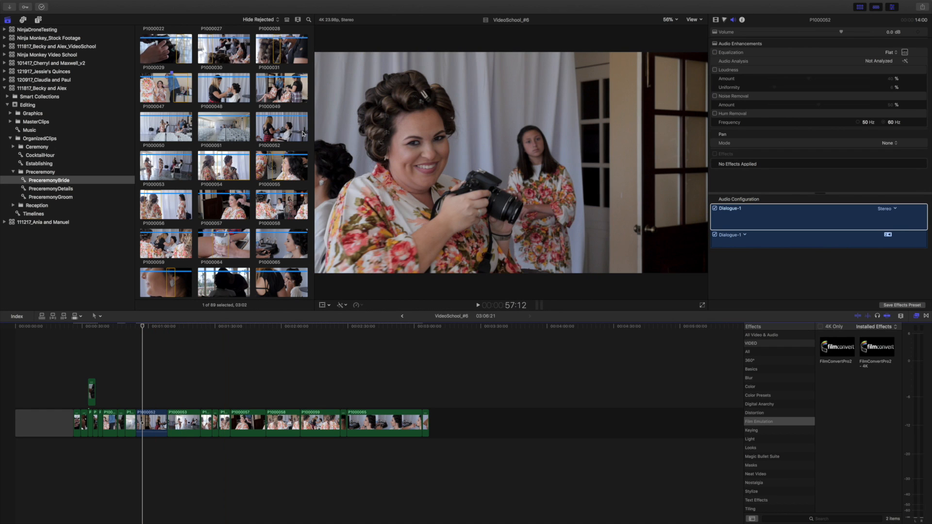
Assign the Groom_Video video role to all clips in the PreceremonyGroom collection
click(220, 124)
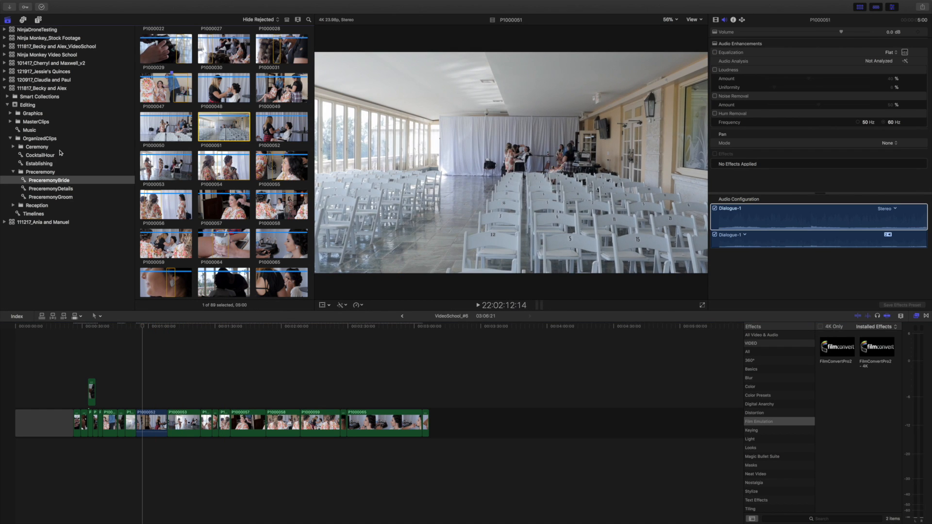
click(47, 189)
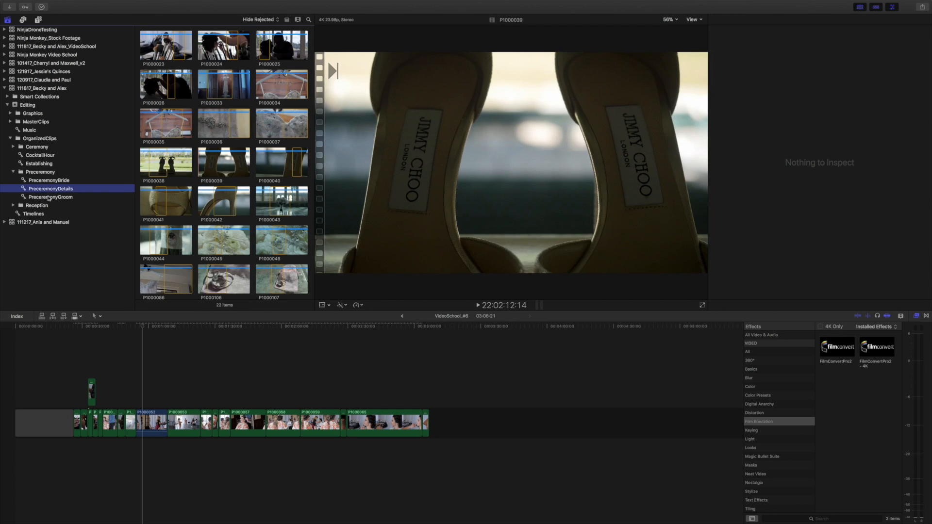
click(48, 197)
key(super+a)
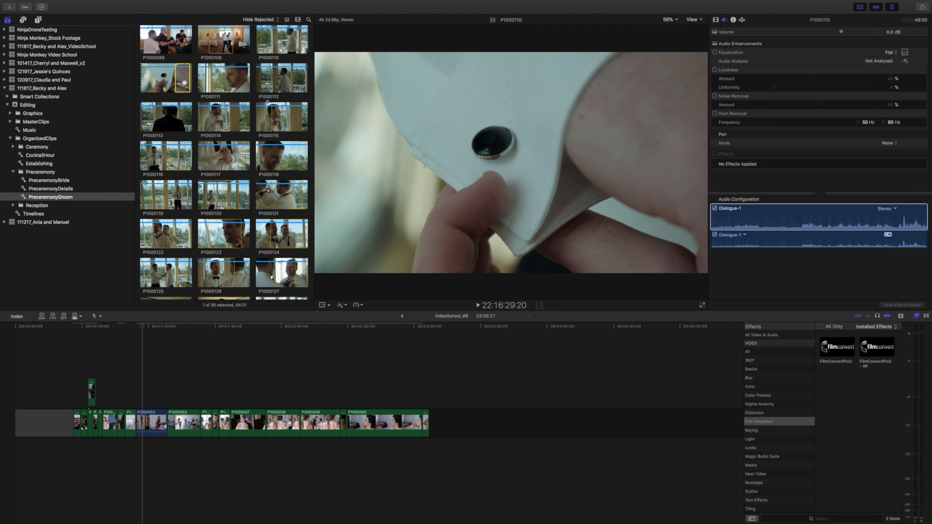
right_click(184, 83)
mouse_move(222, 126)
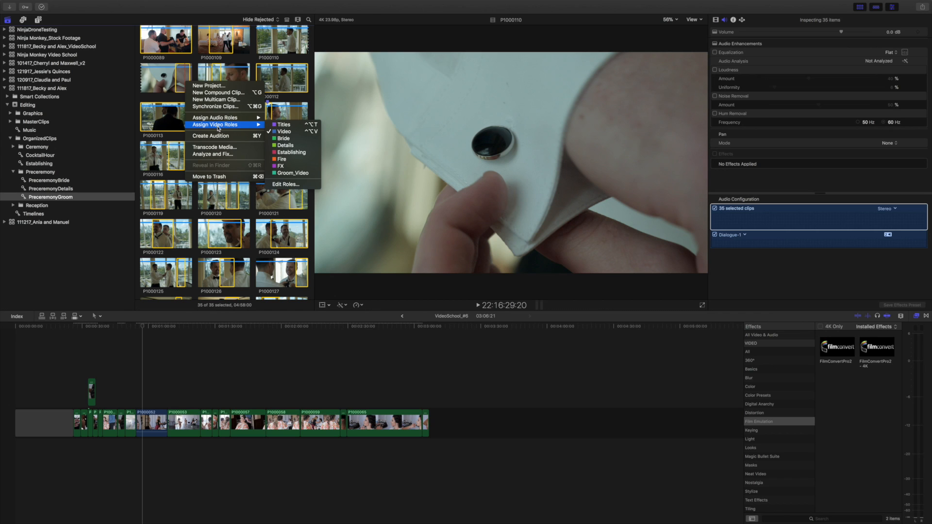
click(303, 173)
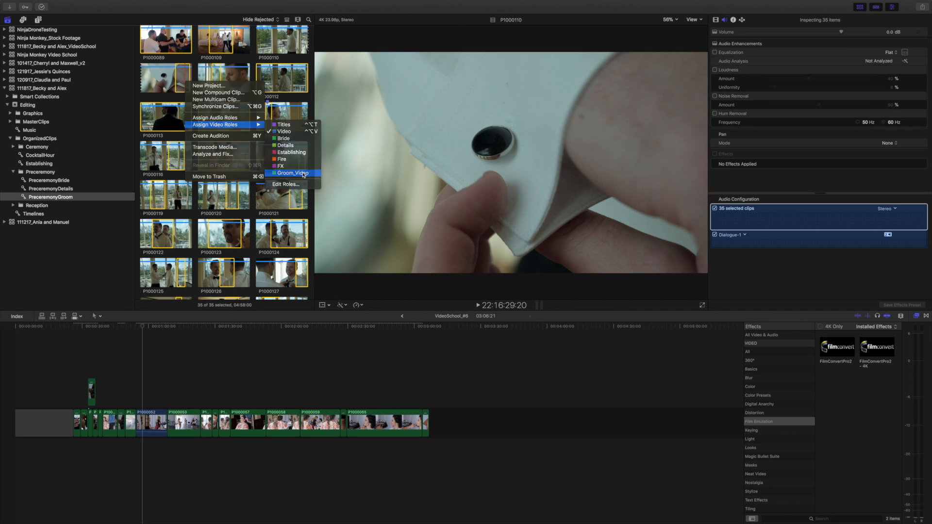
Overwrite the selected range of P1000109 into the empty timeline area well past the end of the bride clips
click(219, 50)
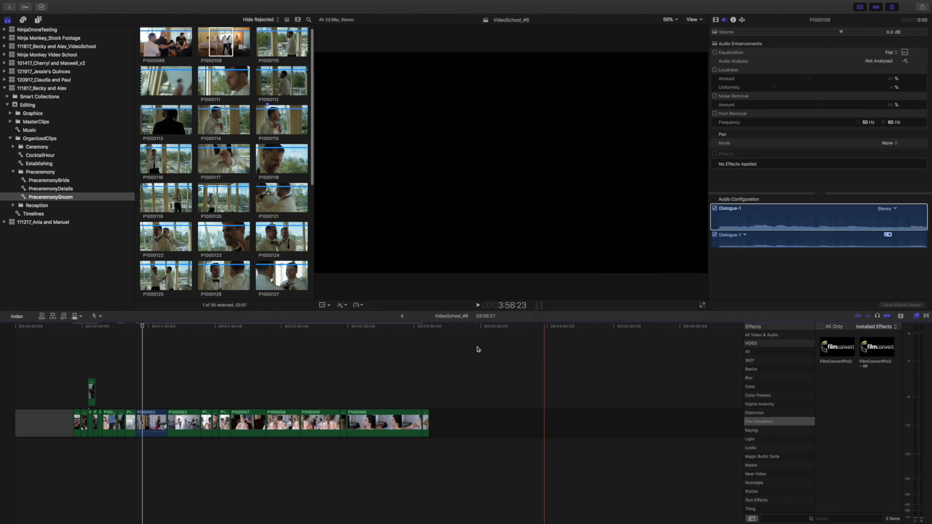
key(d)
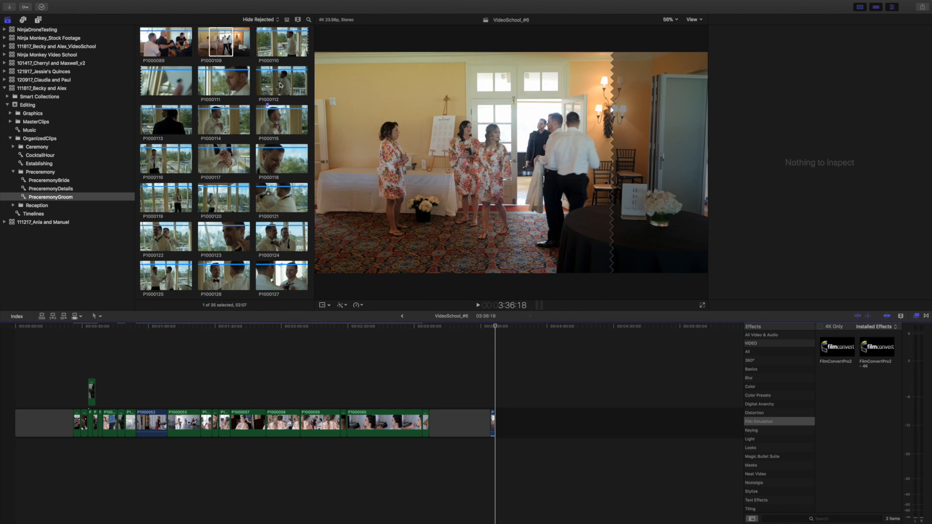
Append the selected ranges of groom clips P1000110 through P1000115 to the end of the timeline, in order
click(281, 47)
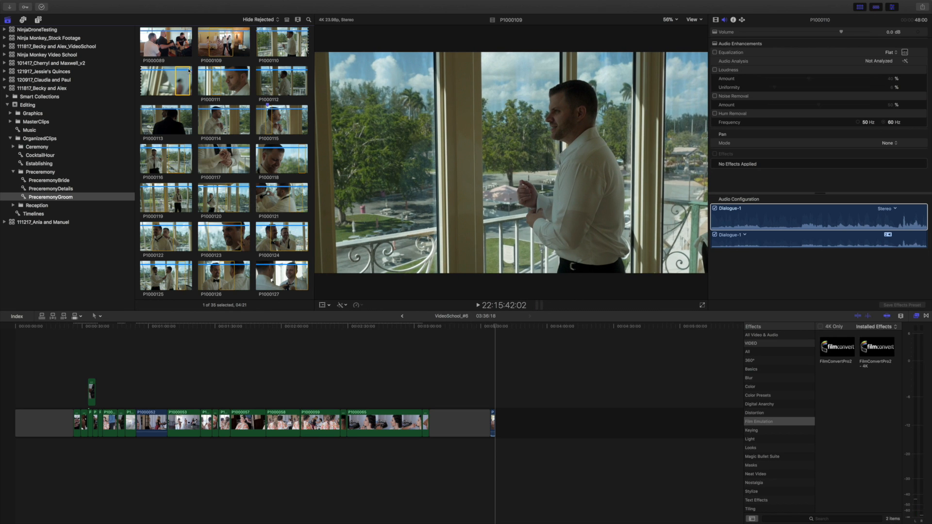
key(e)
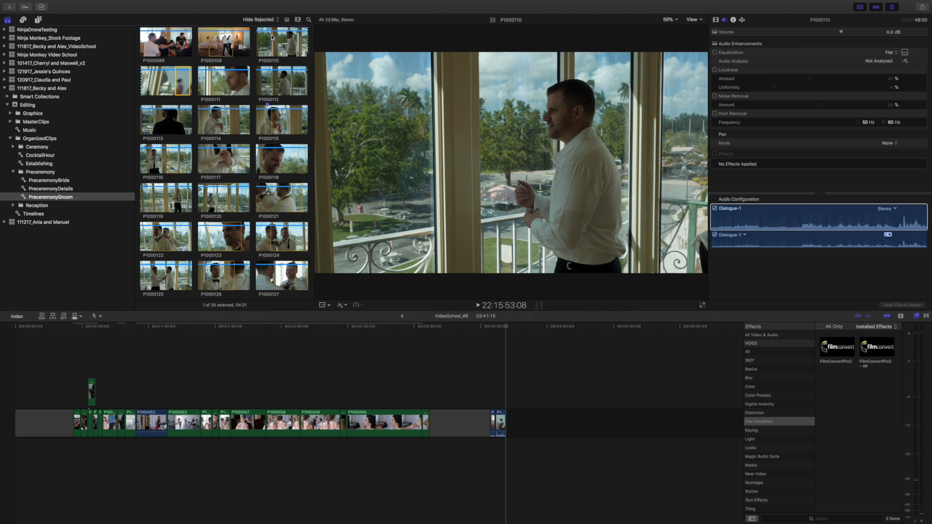
click(238, 82)
key(e)
click(284, 82)
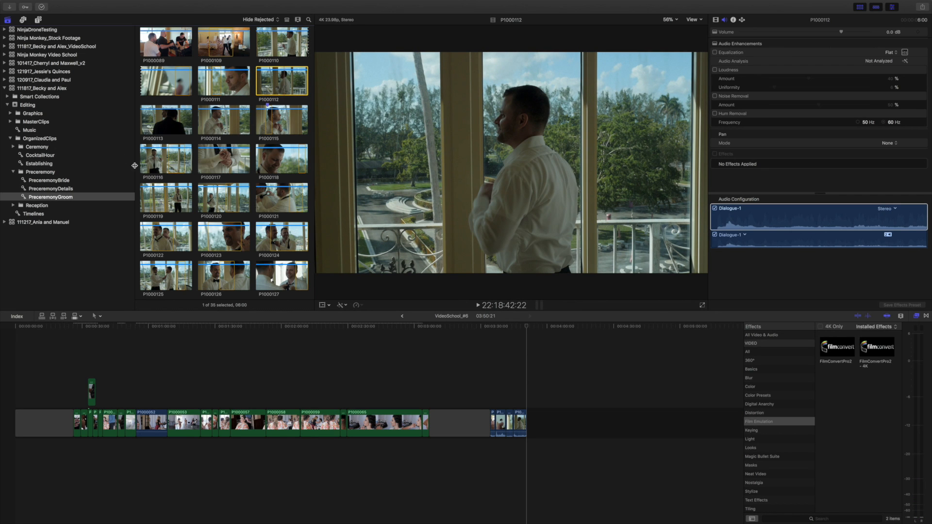
click(160, 129)
key(e)
click(224, 120)
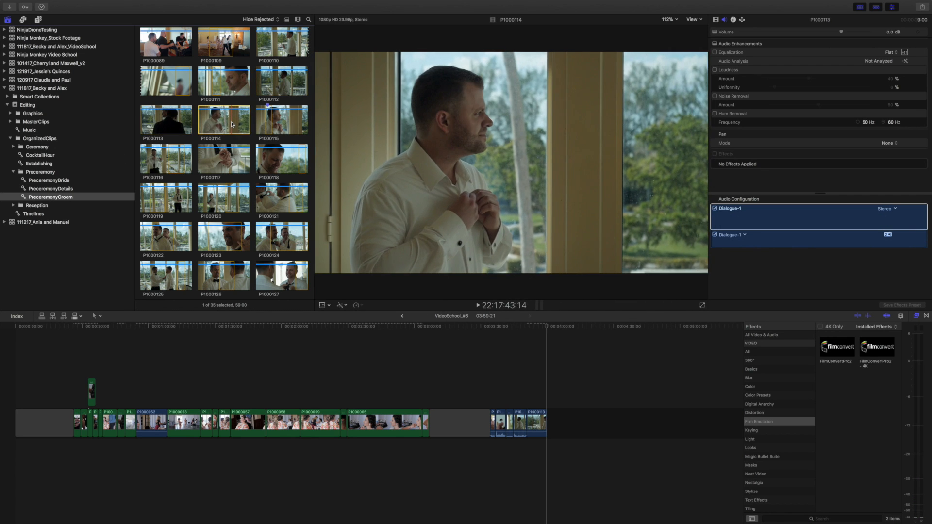
key(e)
drag(266, 122, 272, 121)
key(e)
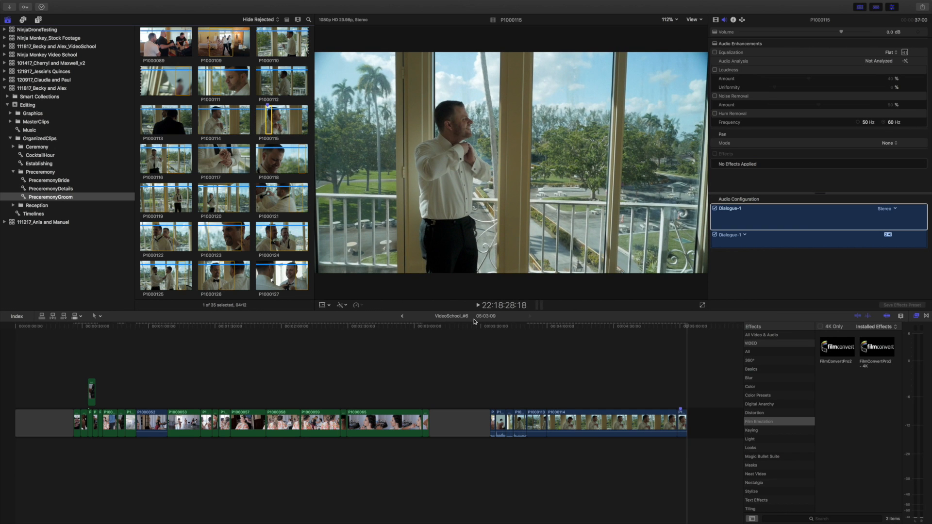
Insert the selected range of Establishing drone clip DJI_0001 right after the last bride clip, before the gap
click(525, 371)
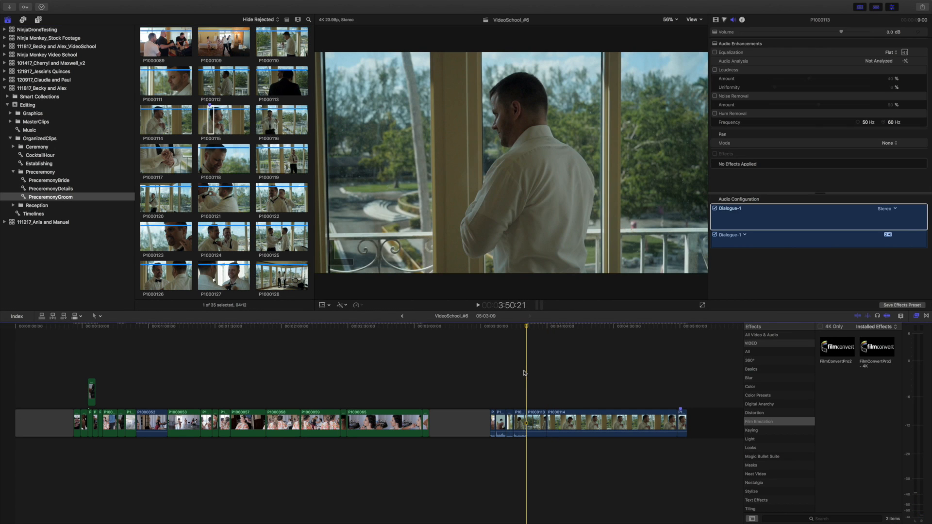
scroll(524, 373, right, 2)
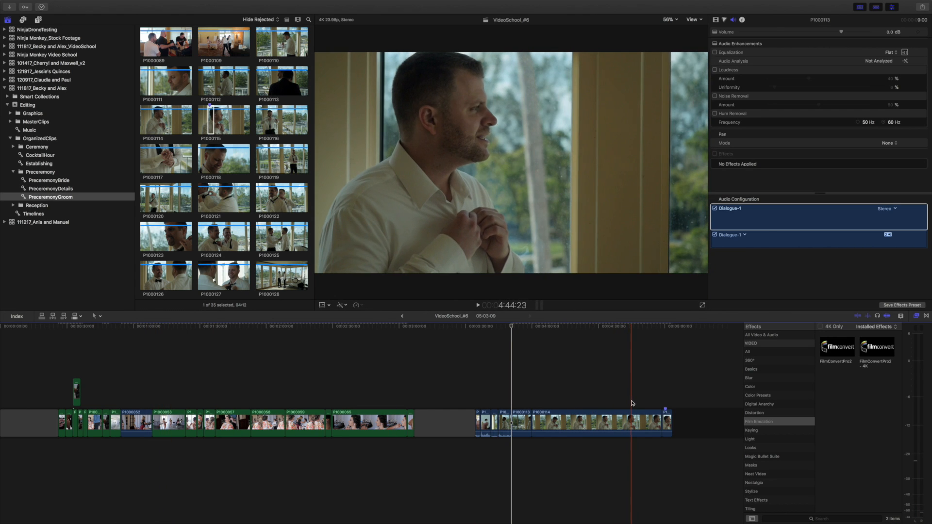
click(37, 164)
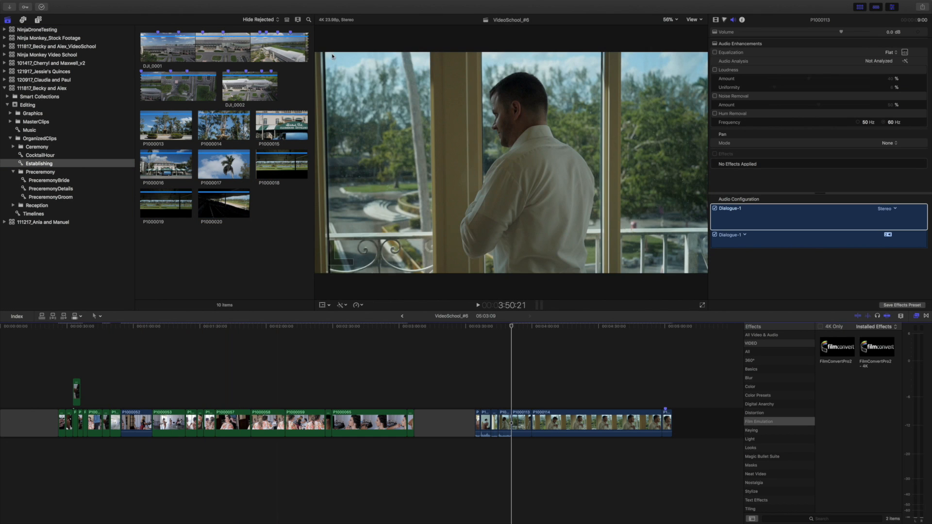
click(228, 48)
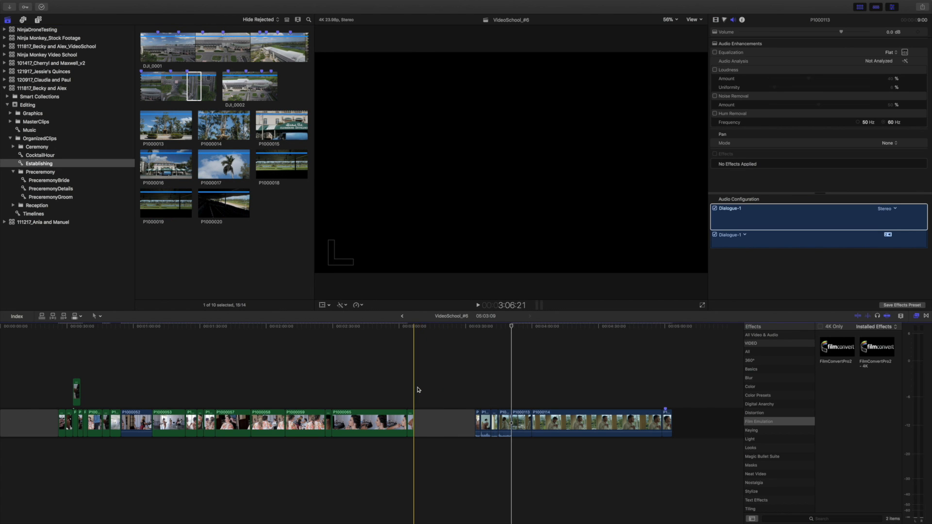
key(w)
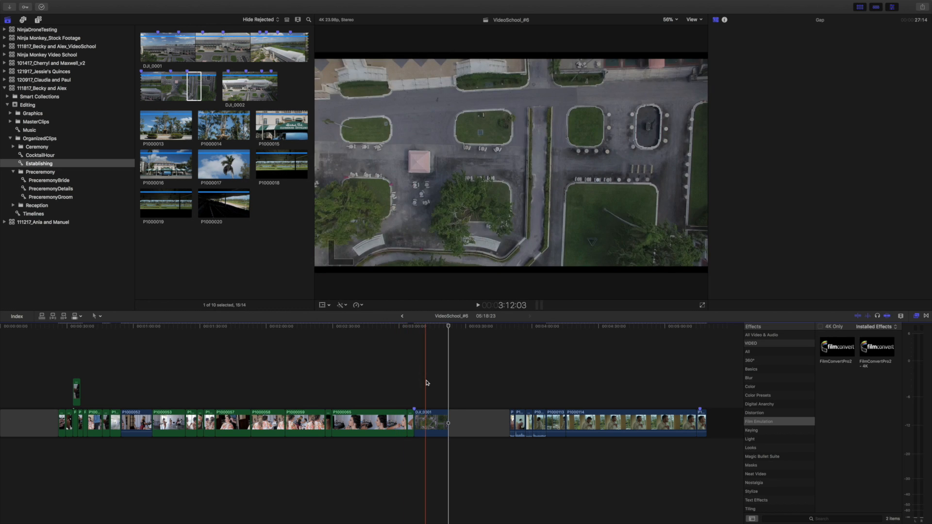
Add a gap of about 37 seconds before DJI_0001 and lengthen the gap after it to 49:03
click(415, 377)
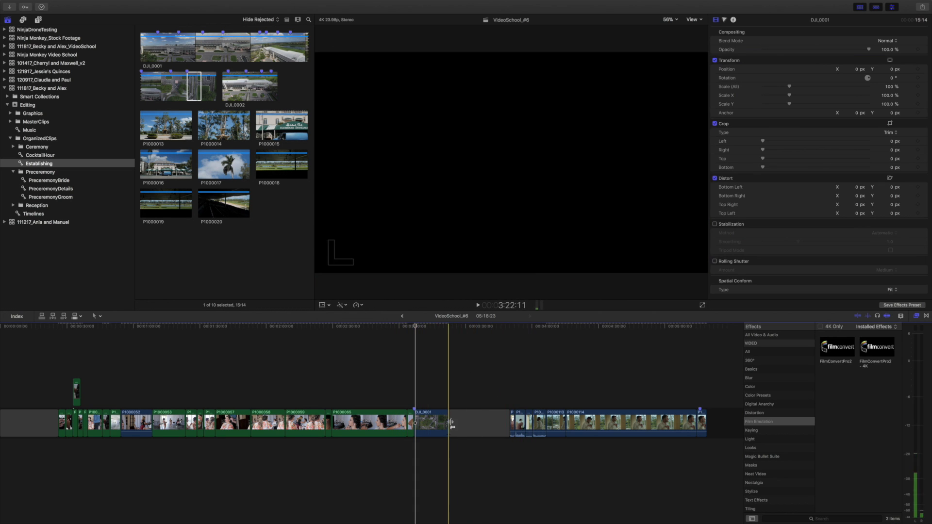
drag(429, 422, 494, 419)
drag(560, 427, 633, 427)
key(super+minus)
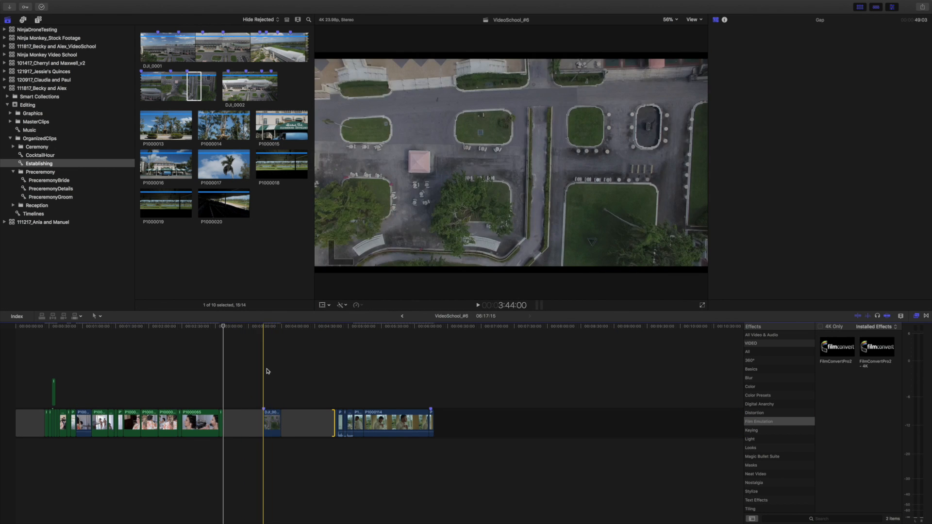
click(515, 350)
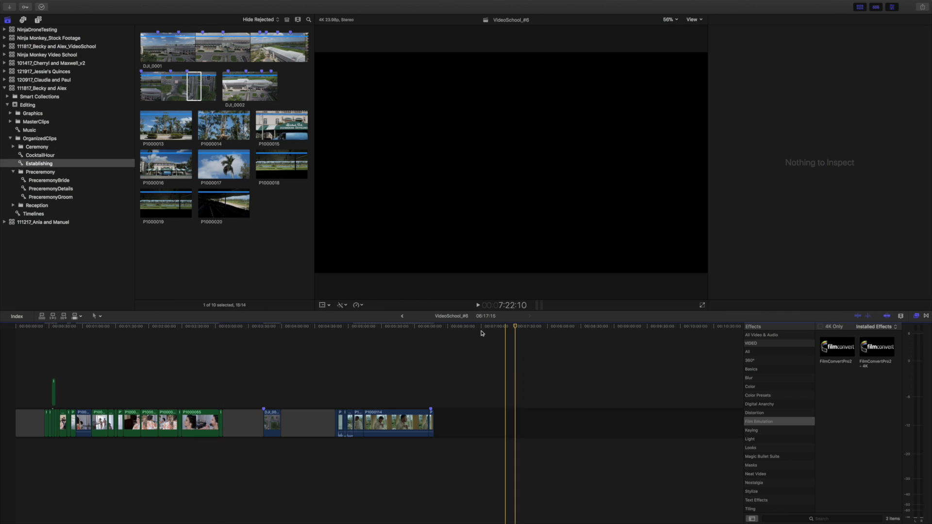
Insert the selected ranges of PreceremonyDetails clips P1000033 and P1000035 into the opening gap, starting at 11:12
click(52, 190)
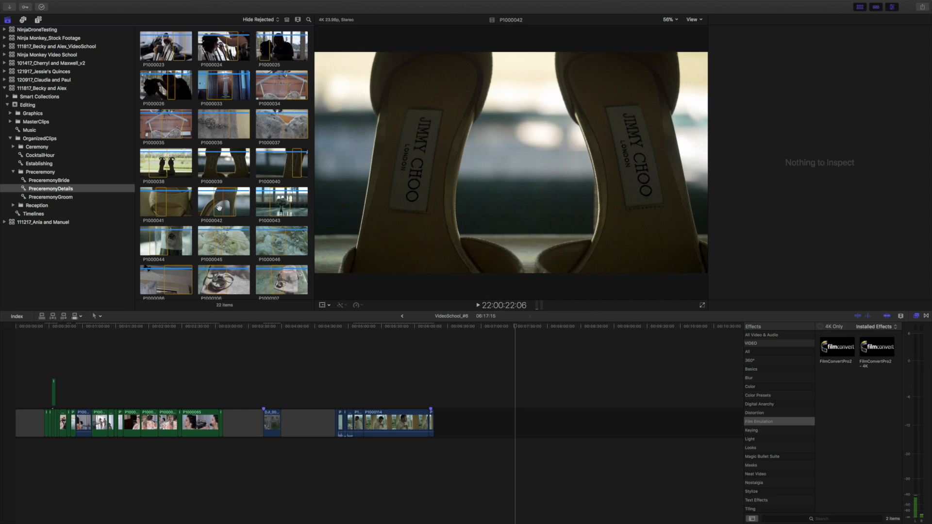
click(27, 422)
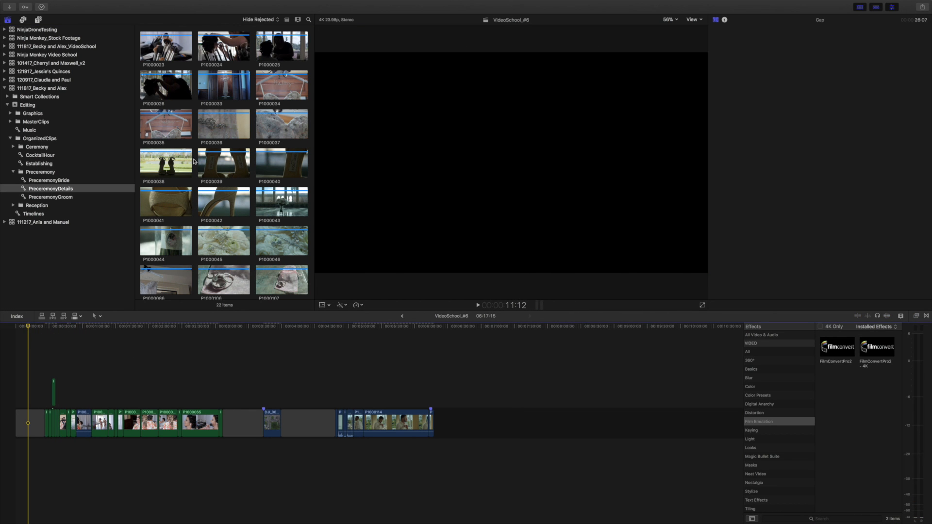
click(168, 124)
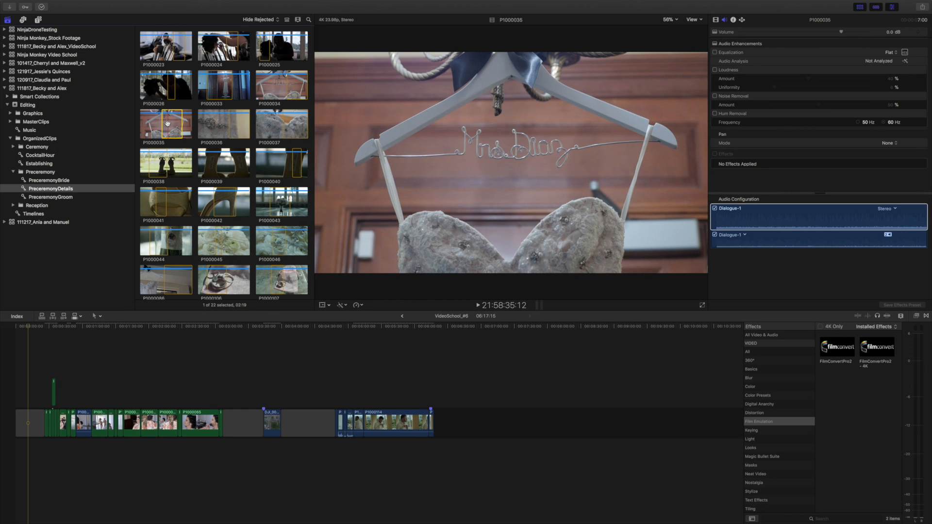
click(224, 86)
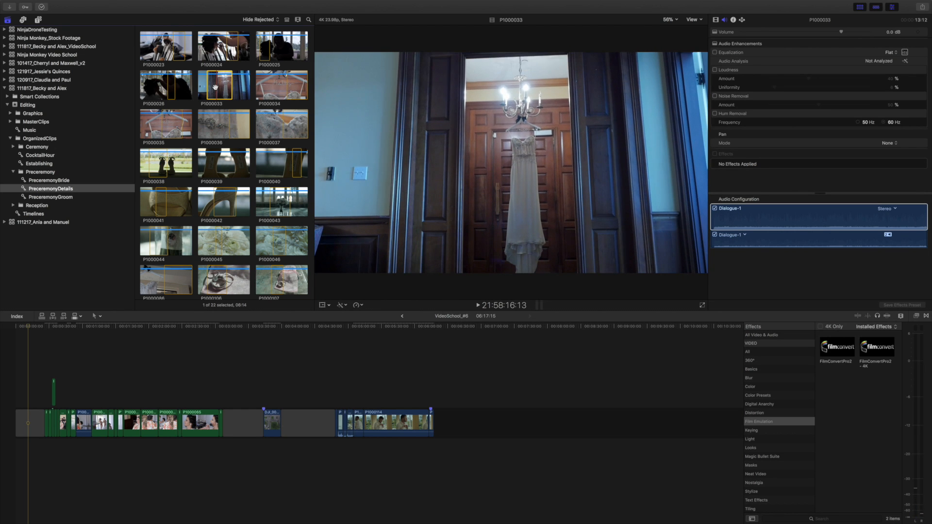
key(w)
click(170, 125)
key(w)
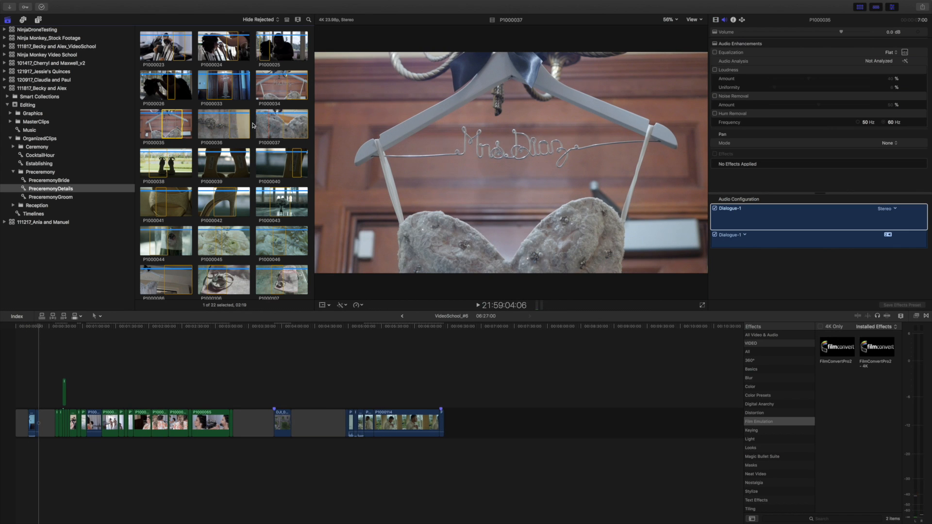
Try inserting the selected range of P1000036 after P1000035 in the opening gap, and undo the insertion
click(238, 124)
key(w)
click(29, 380)
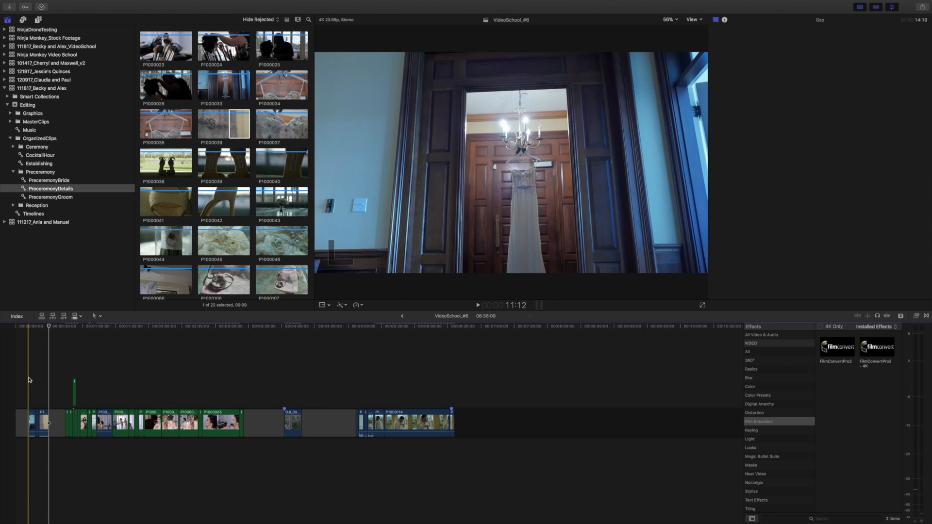
click(30, 380)
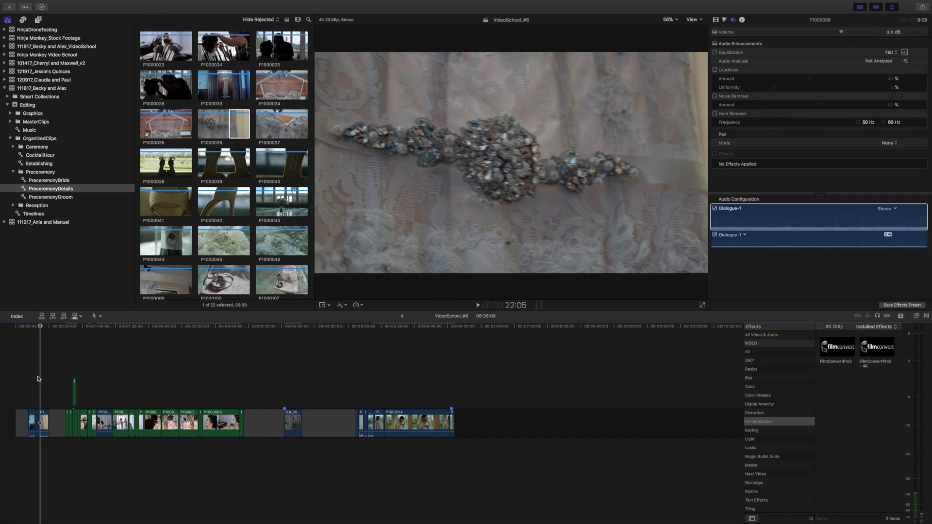
key(super+z)
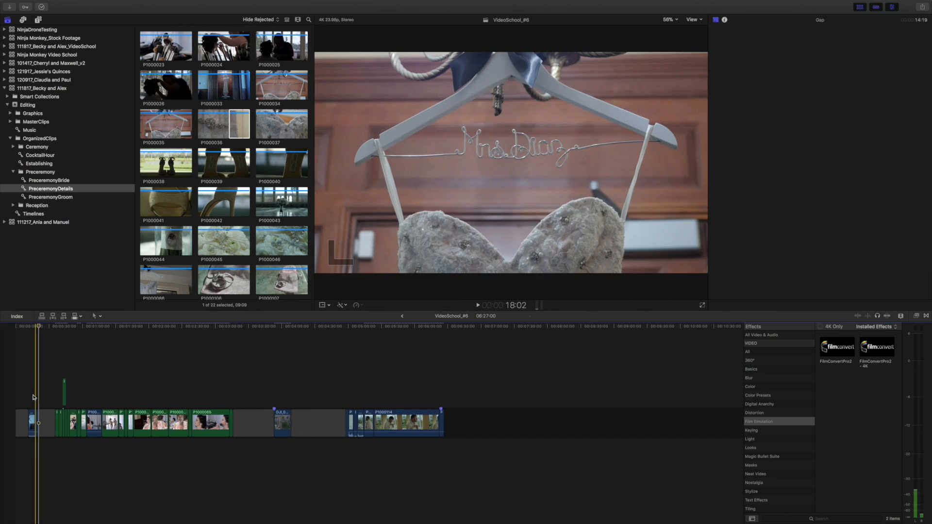
Insert the selected ranges of PreceremonyDetails clips P1000041 and P1000042 into the opening gap, leaving a gap after P1000035
key(space)
key(space)
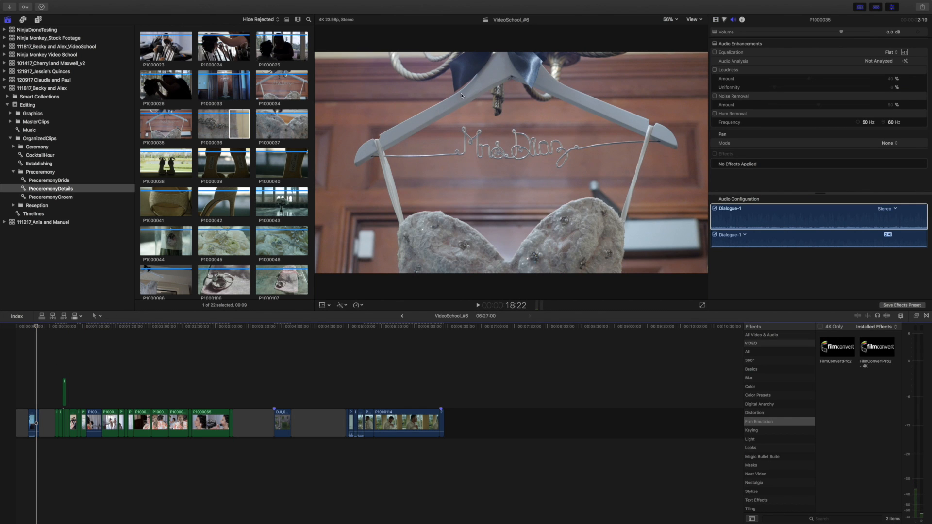
key(space)
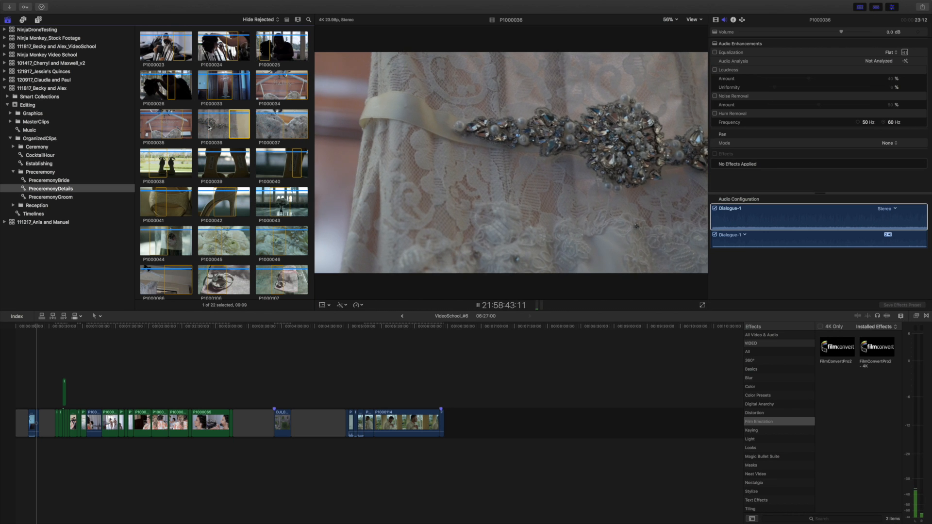
key(space)
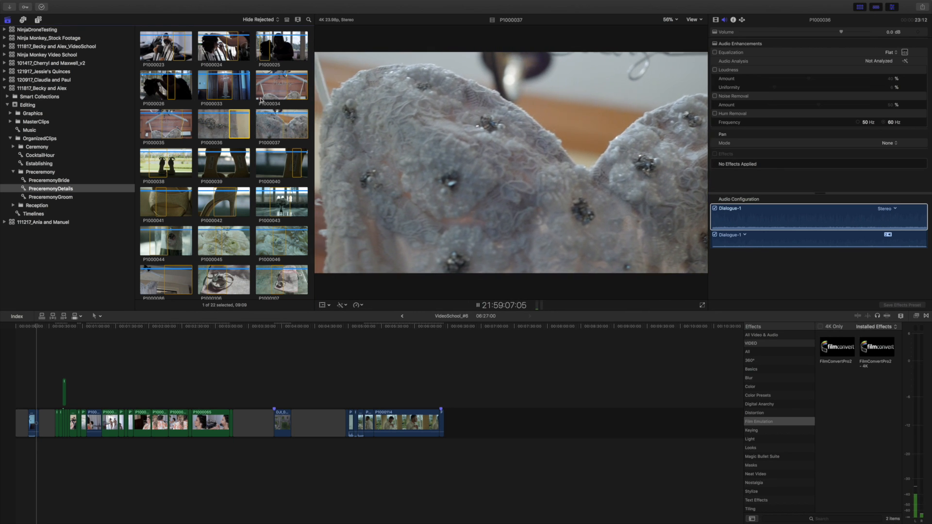
key(space)
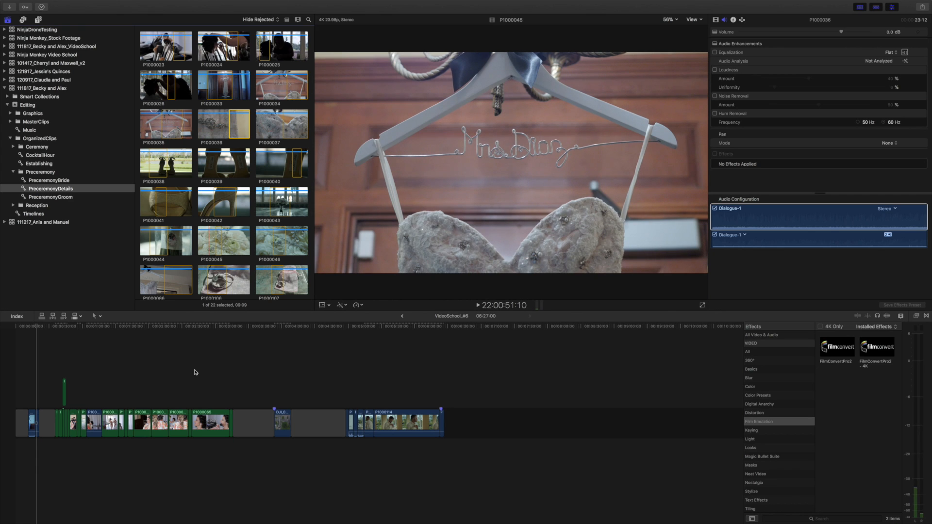
click(46, 353)
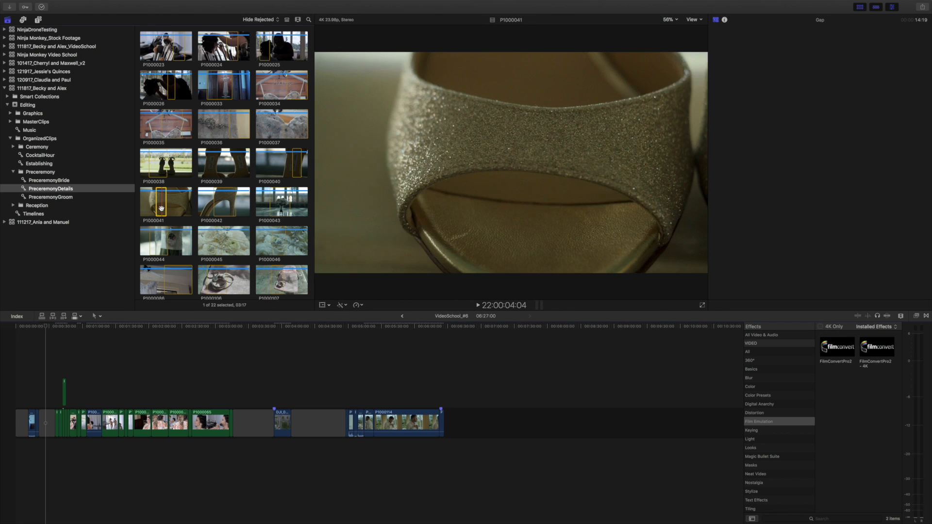
click(161, 207)
key(w)
click(213, 202)
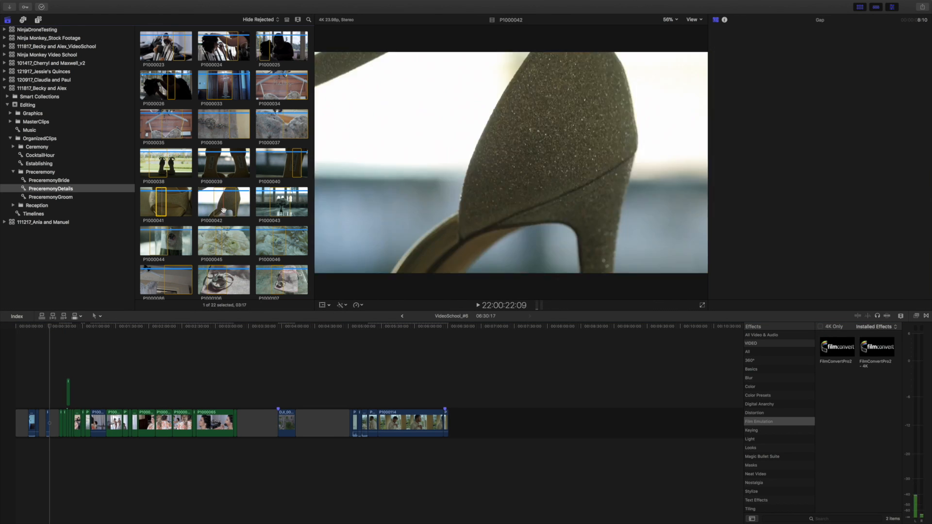
key(w)
key(space)
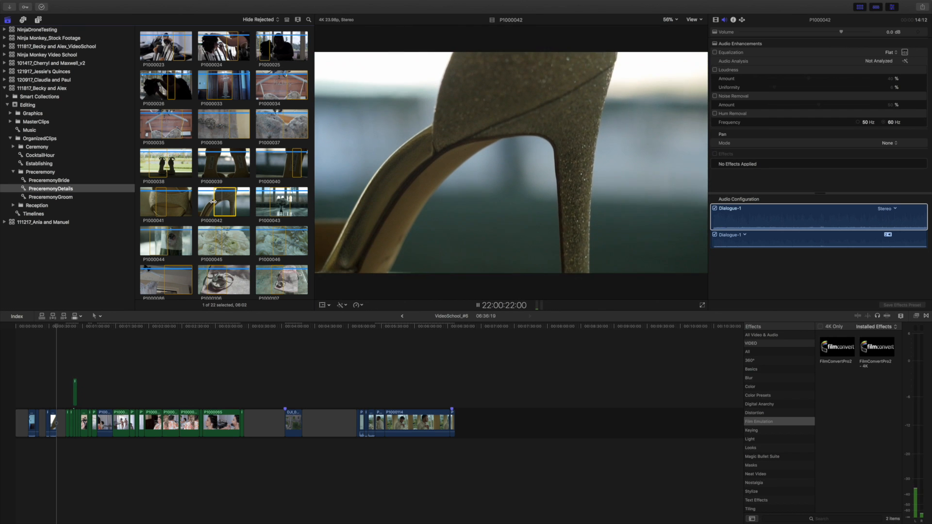
Mark a 3-second range in the first Establishing drone clip DJI_0001, showing the front of the venue building
click(37, 383)
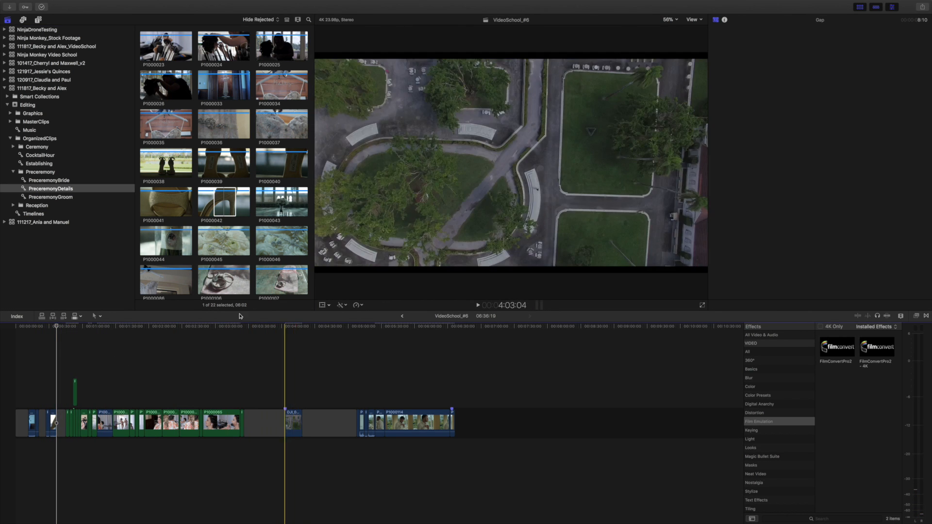
click(38, 164)
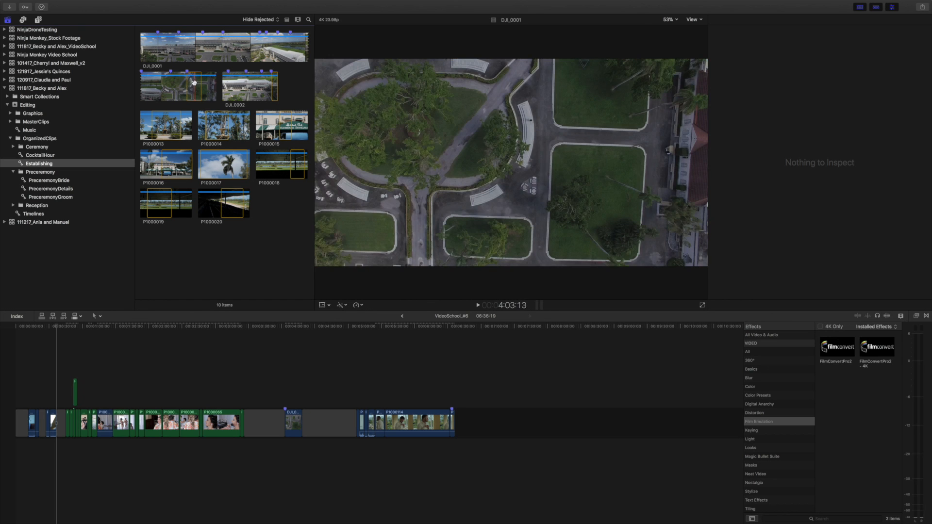
click(178, 42)
key(i)
key(space)
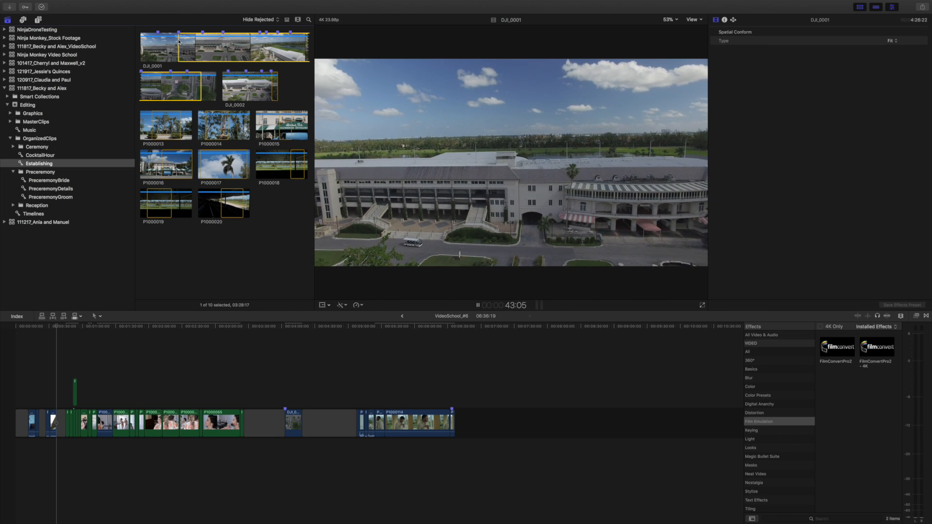
key(o)
key(space)
Insert the marked DJI_0001 range into the opening gap before P1000033 and play it back
click(21, 366)
key(w)
key(super+equal)
key(super+equal)
key(super+equal)
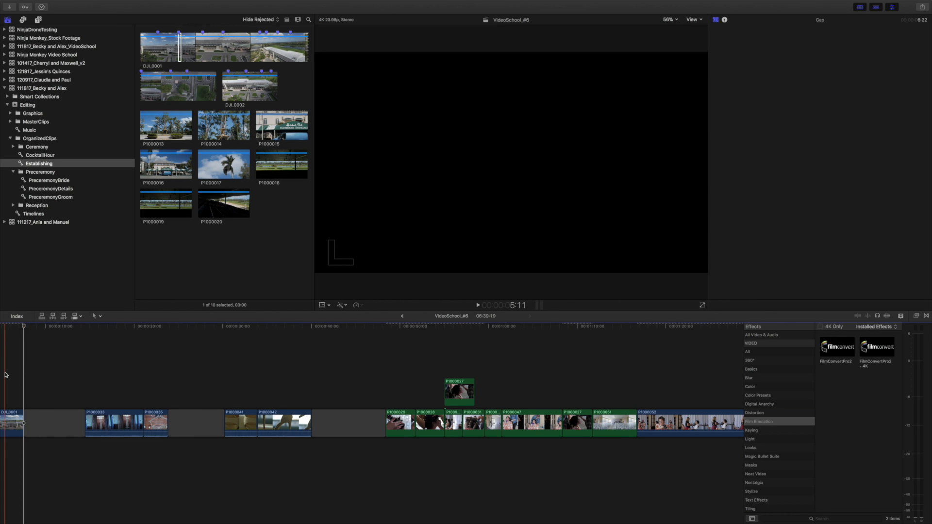
click(5, 374)
key(space)
key(space)
Insert the Ceremony compound clip from Timelines at 7:41:12, leaving a gap after the last groom clip
key(super+minus)
key(super+minus)
key(super+minus)
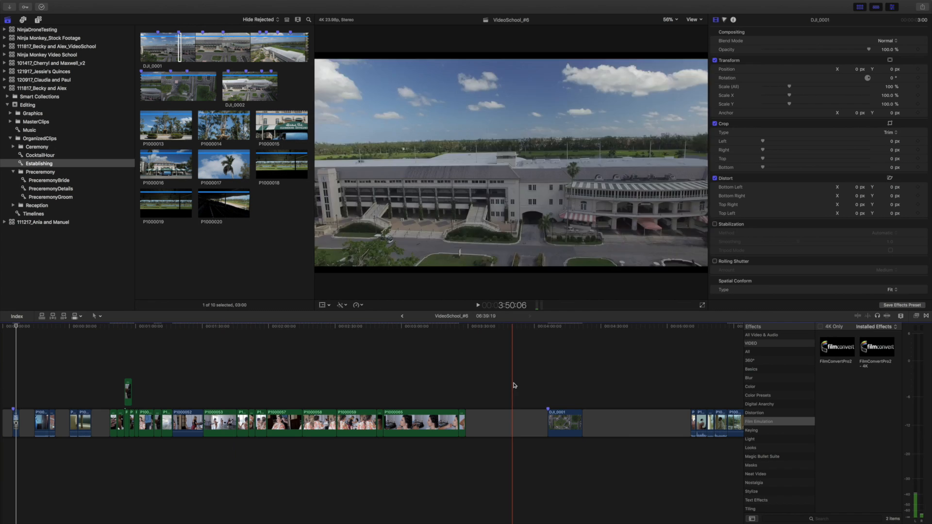
key(super+minus)
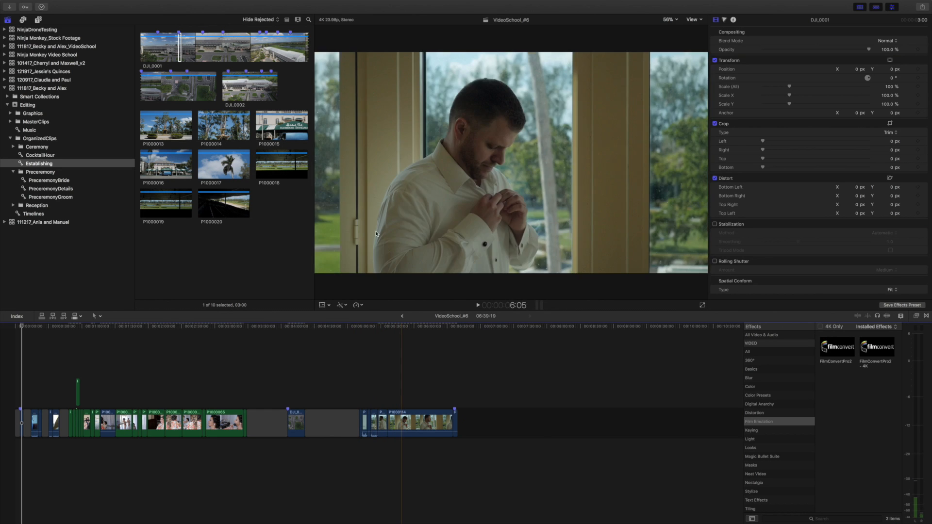
click(527, 327)
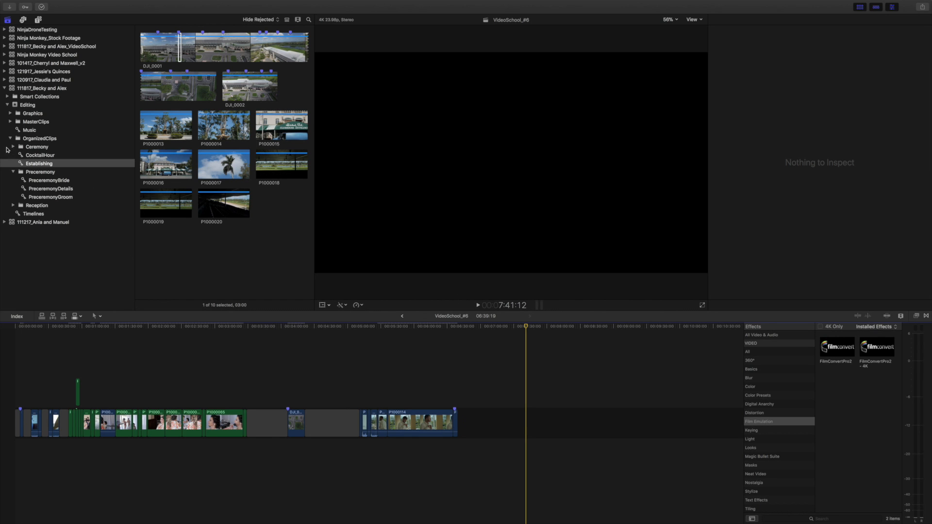
click(33, 214)
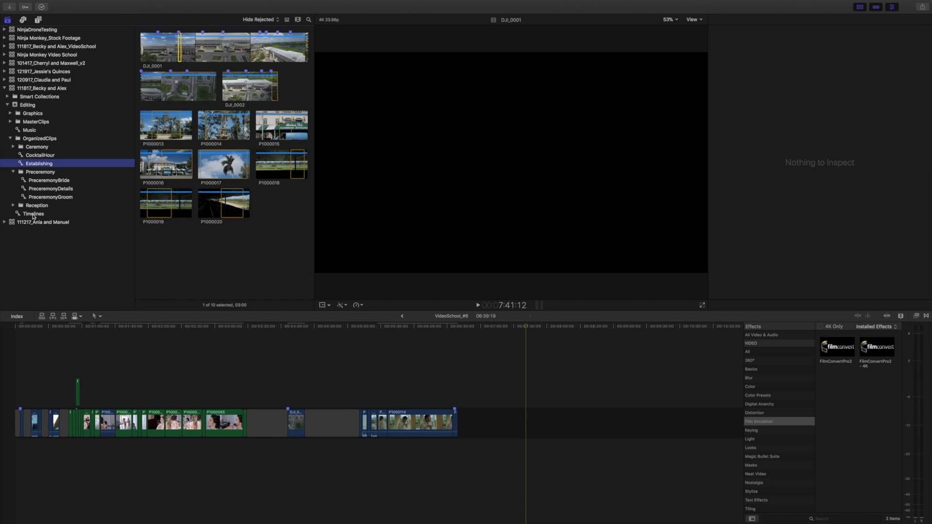
click(291, 20)
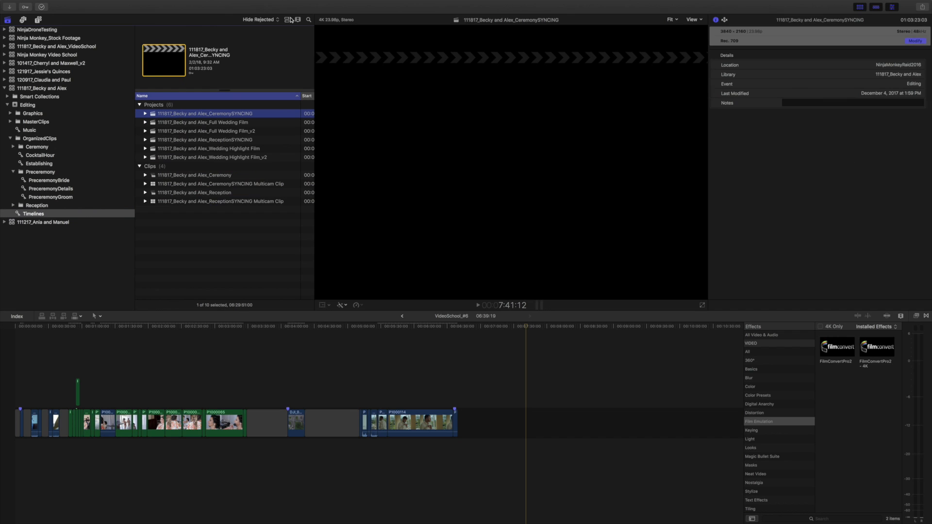
click(206, 176)
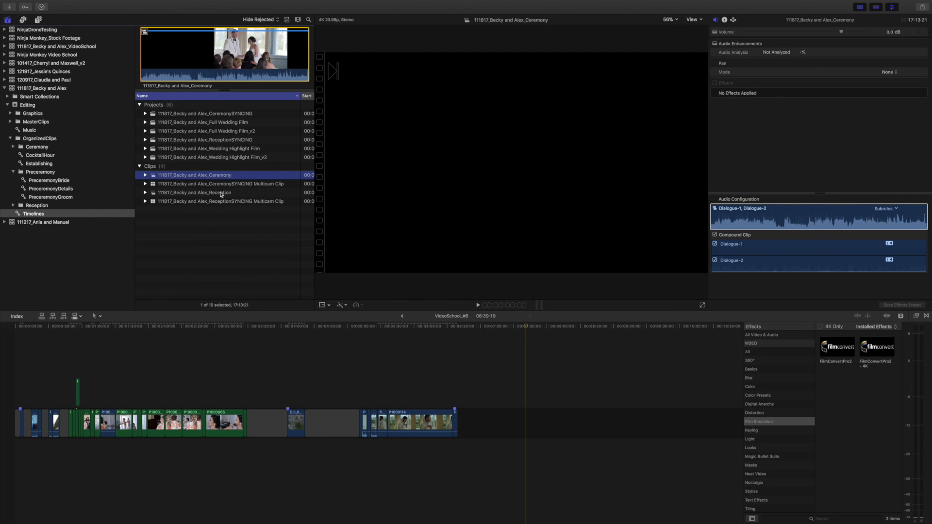
click(545, 373)
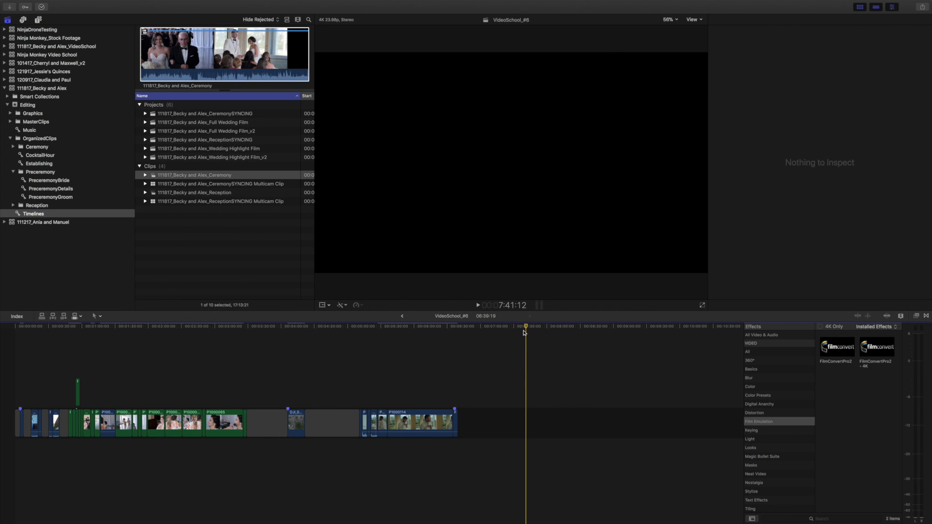
key(w)
Examine the Ceremony compound clip's content and its placement after the preceremony sections in the timeline
click(453, 362)
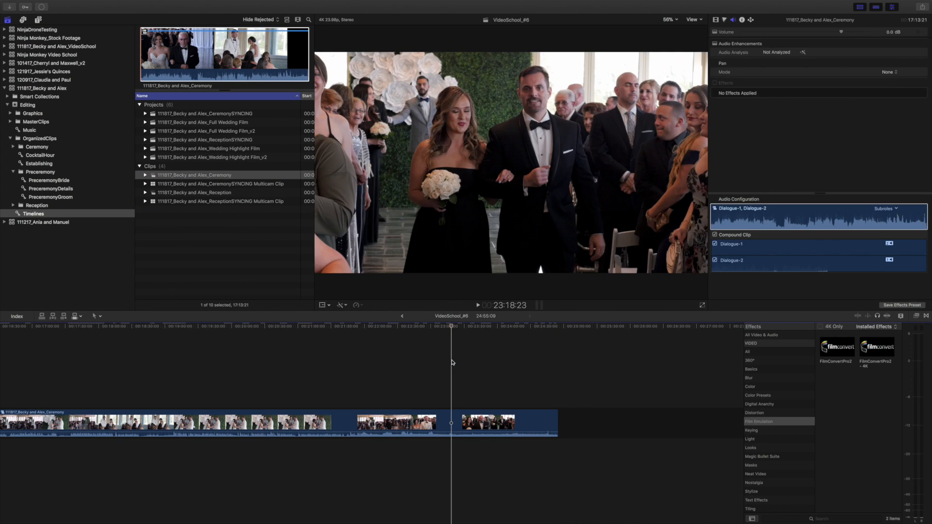
key(super+minus)
key(super+minus)
scroll(451, 363, left, 1)
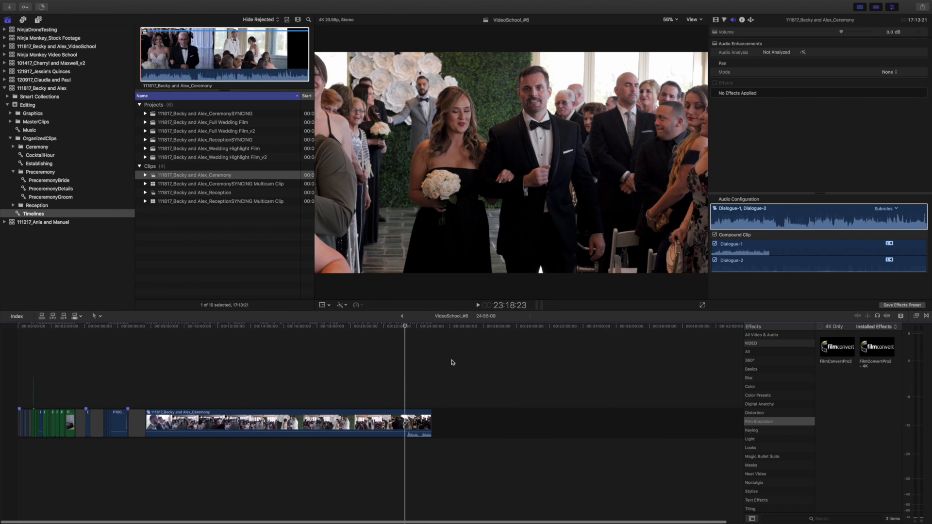
key(super+equal)
scroll(174, 389, right, 1)
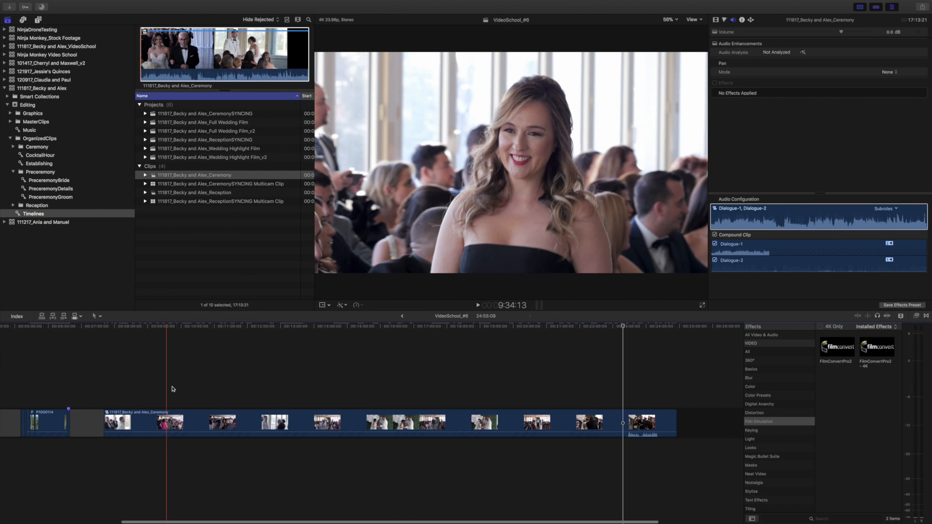
key(shift+z)
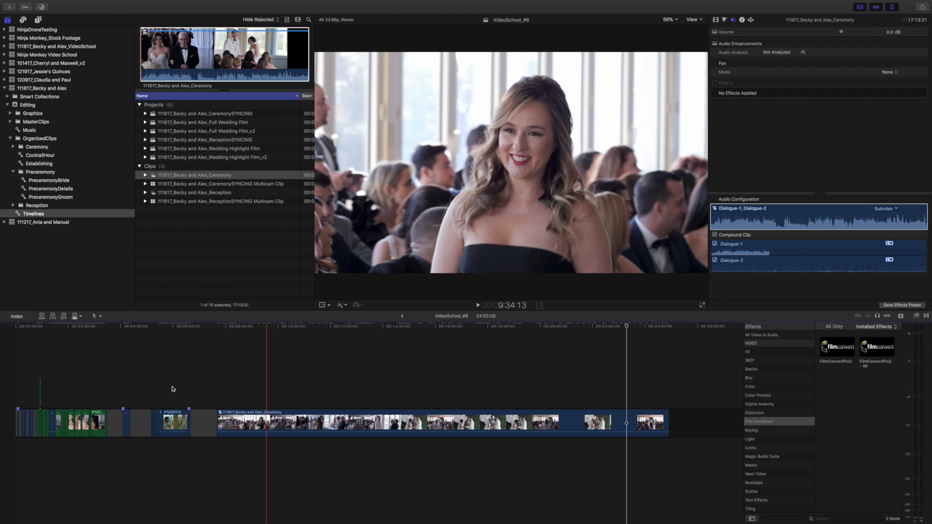
key(super+minus)
key(super+equal)
key(super+equal)
scroll(173, 389, left, 1)
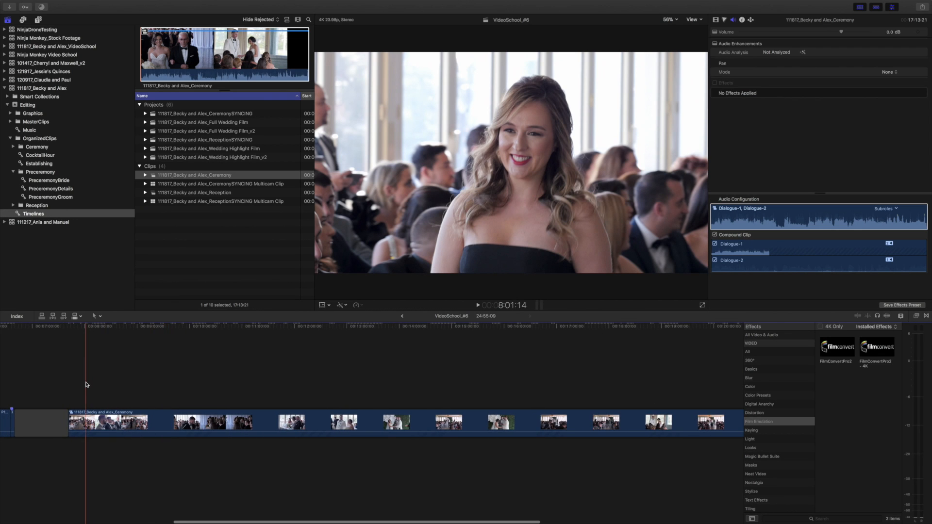
click(537, 373)
key(super+minus)
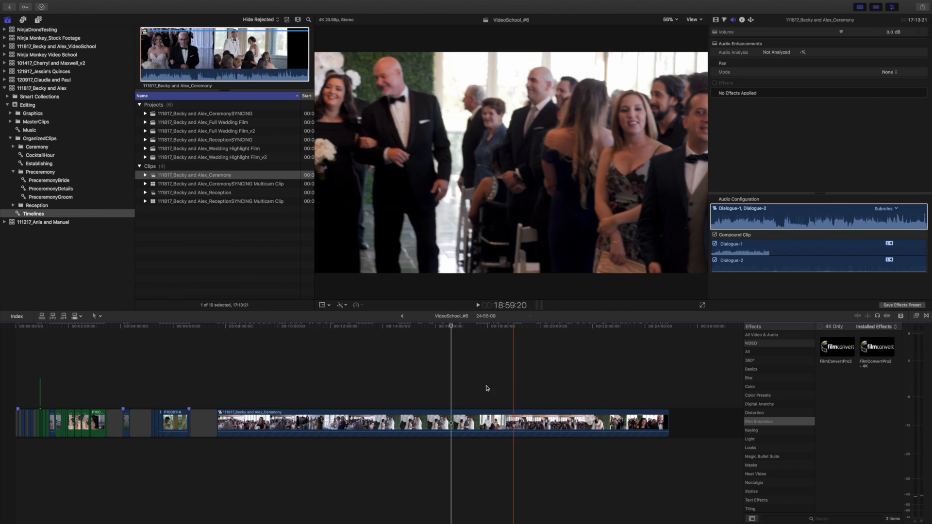
Insert the Reception compound clip at 26:23:02, leaving a gap after the Ceremony compound clip
click(708, 360)
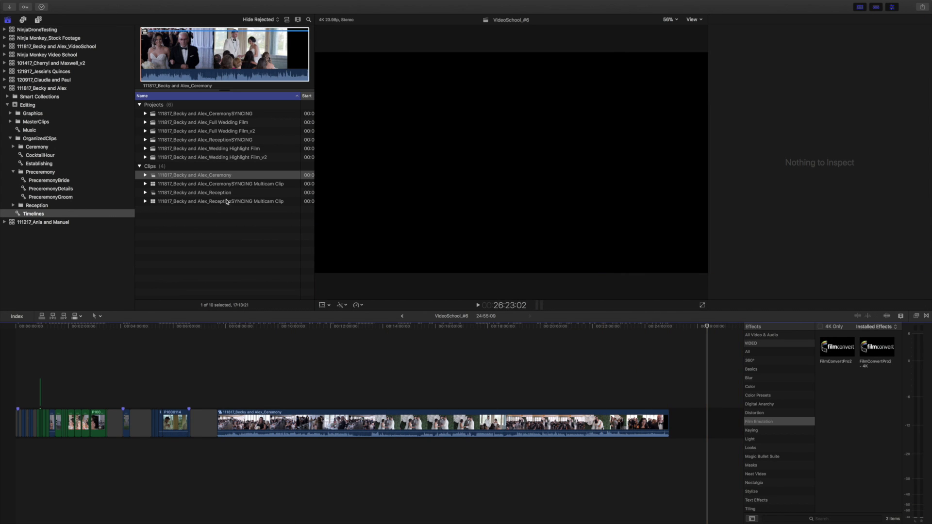
click(192, 194)
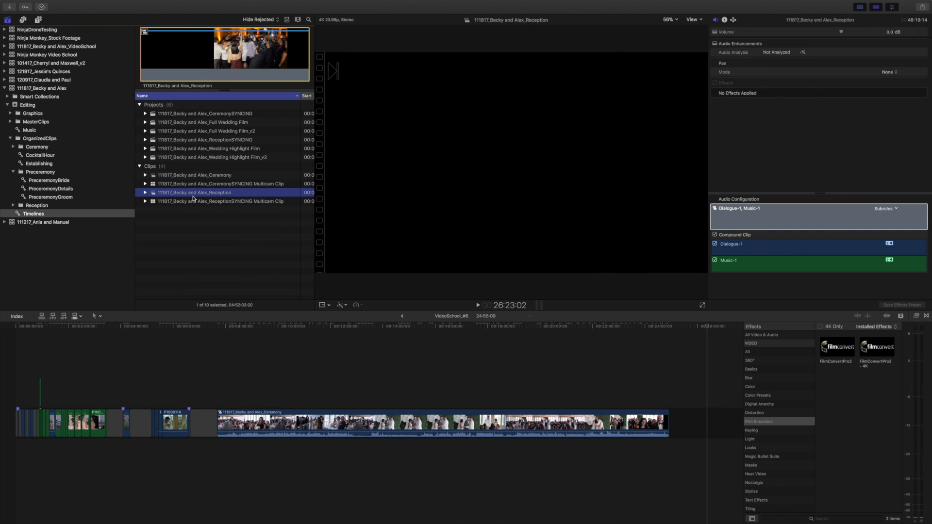
key(e)
click(302, 343)
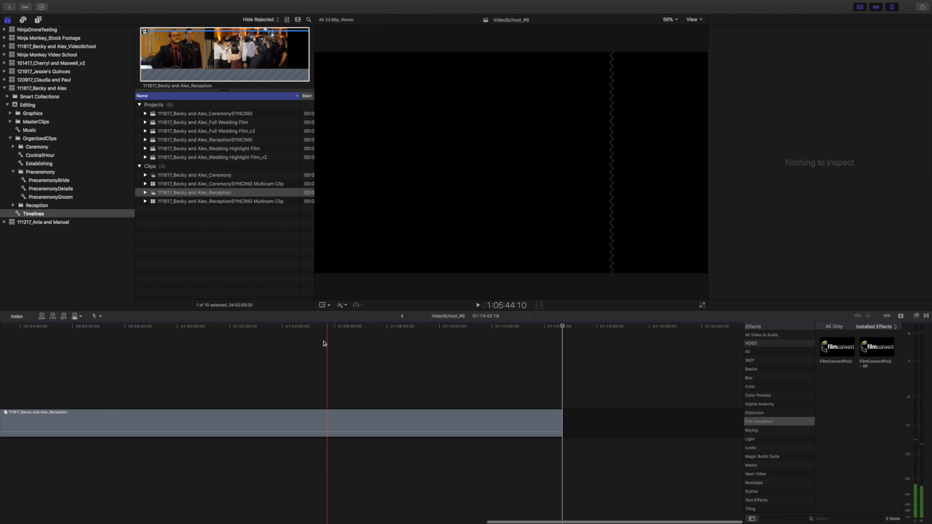
key(shift+z)
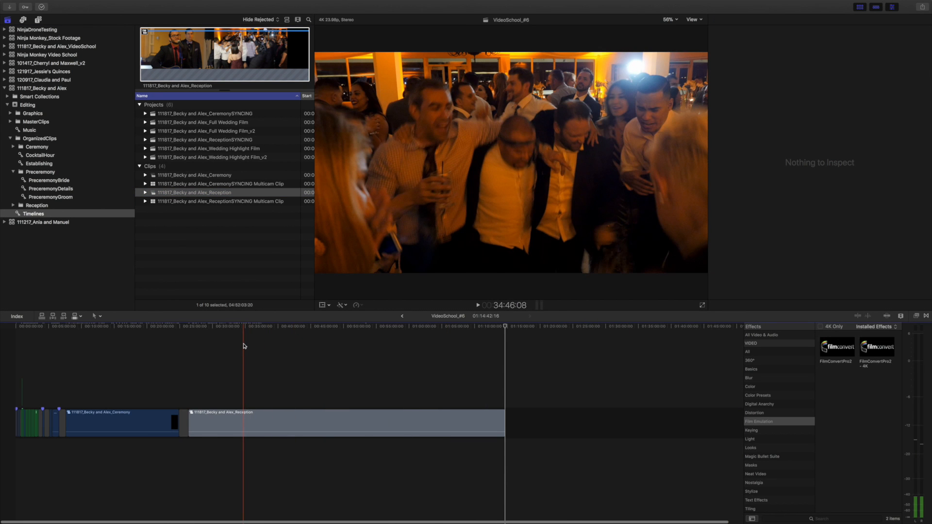
key(super+equal)
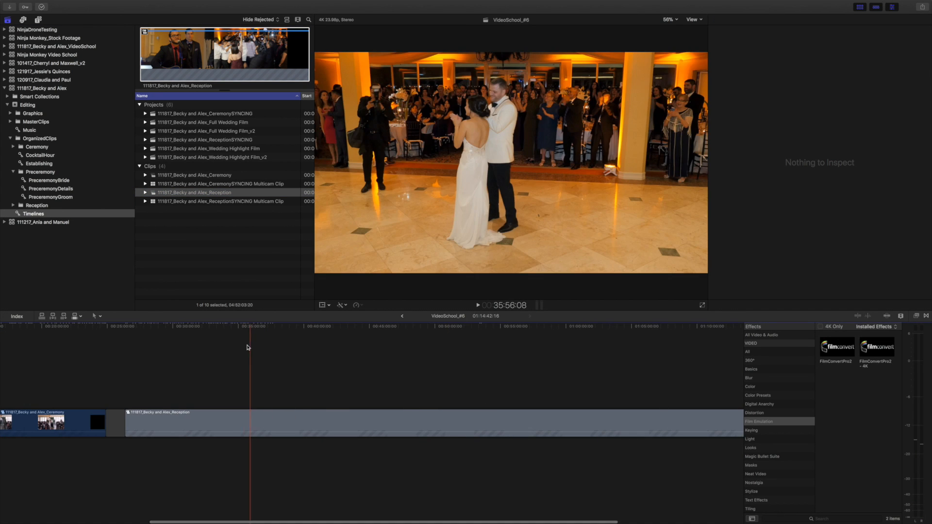
Open the Reception compound clip in its own timeline and move the playhead to 5:21:06
click(250, 430)
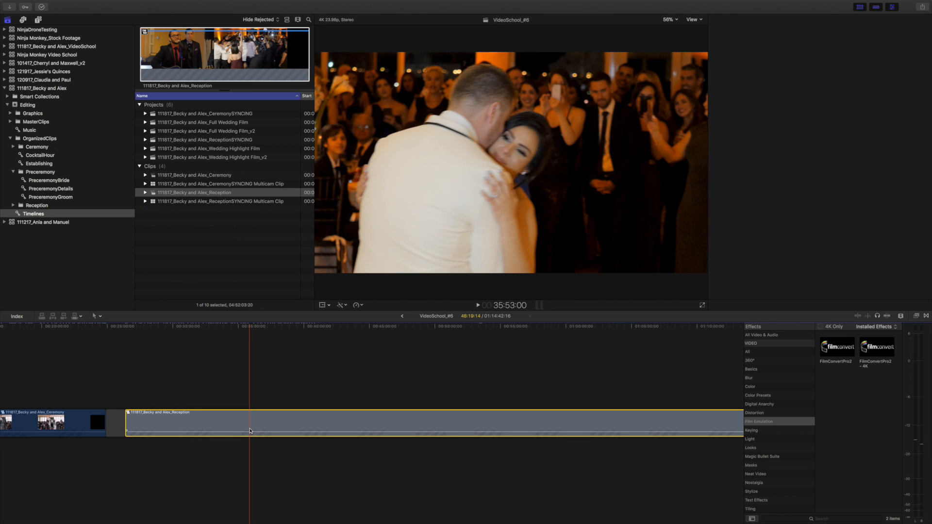
double_click(246, 418)
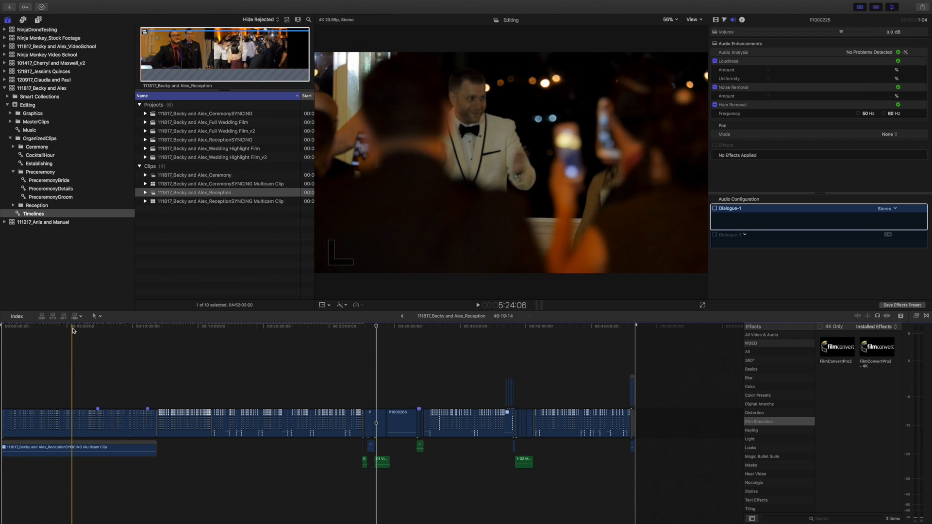
click(72, 329)
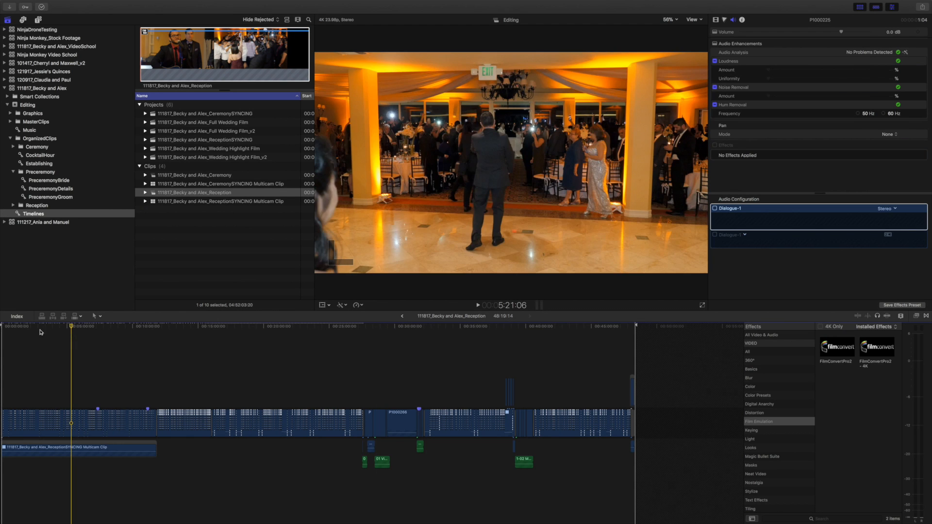
Review the Reception timeline from the first dances to the dancing section, playing the footage at about 28:56:19
key(super+equal)
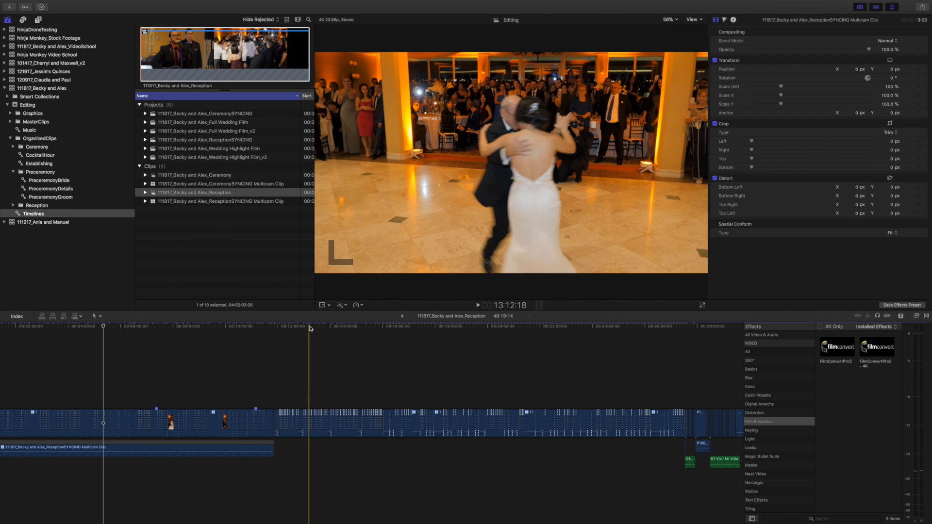
click(310, 328)
scroll(310, 327, right, 1)
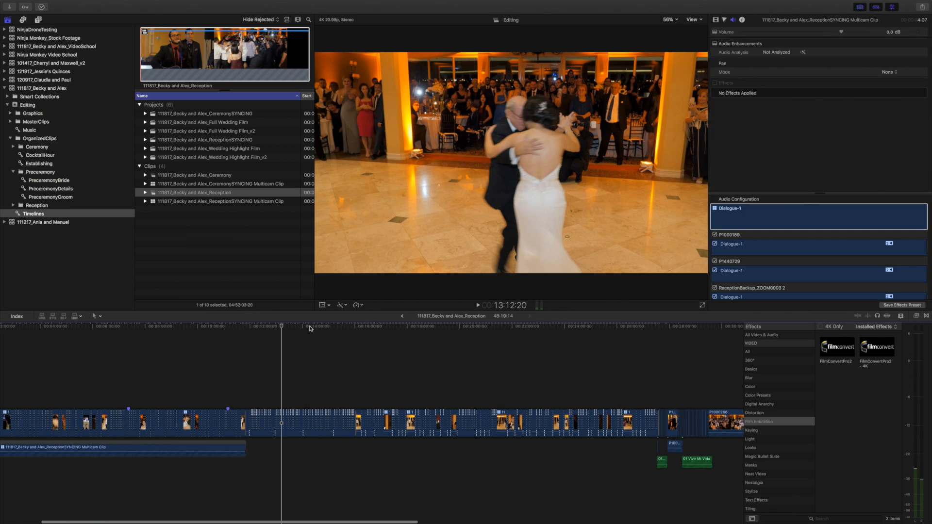
scroll(663, 343, right, 3)
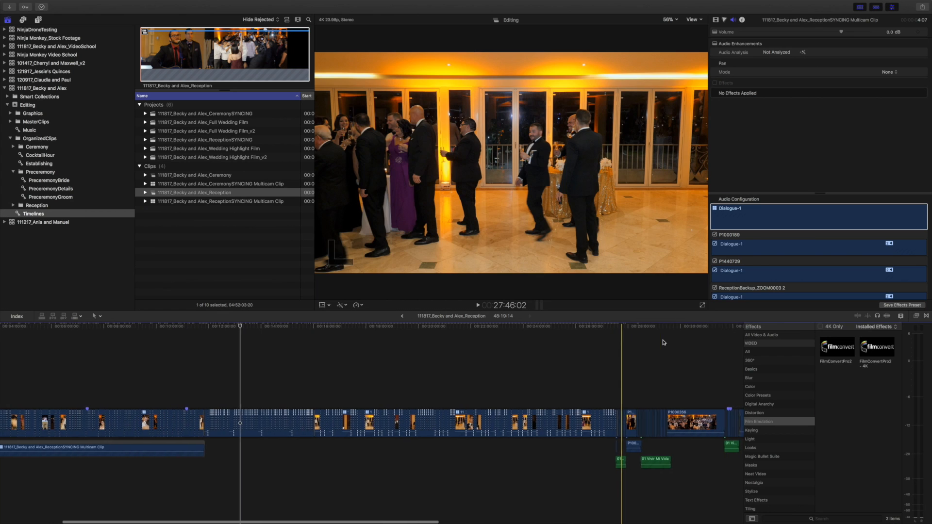
scroll(662, 342, right, 1)
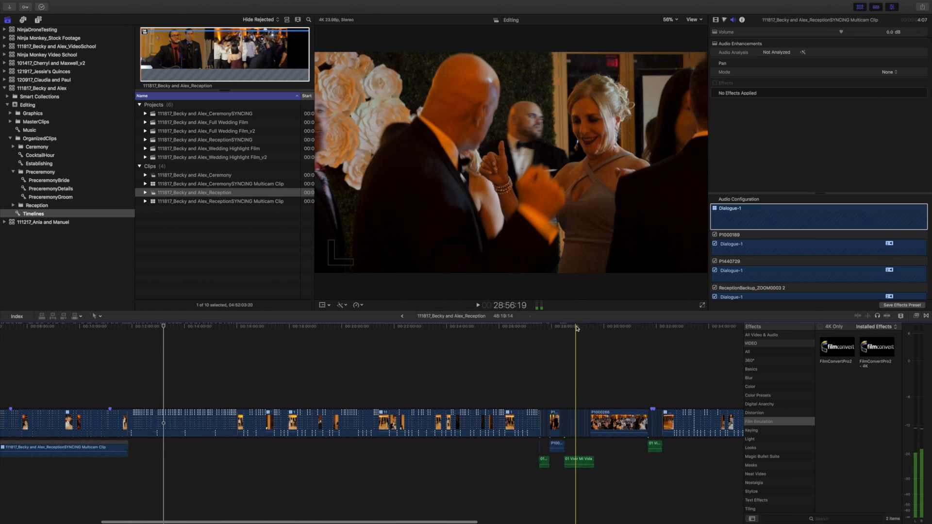
key(space)
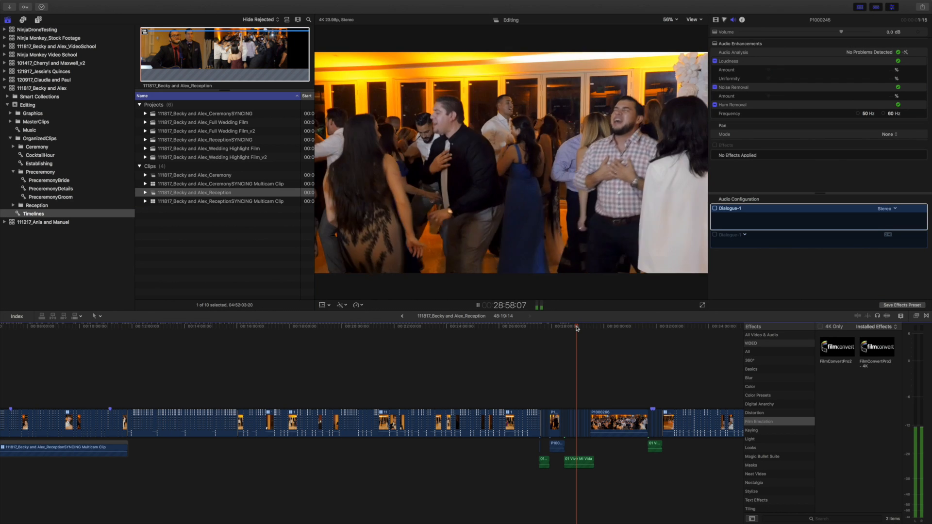
key(space)
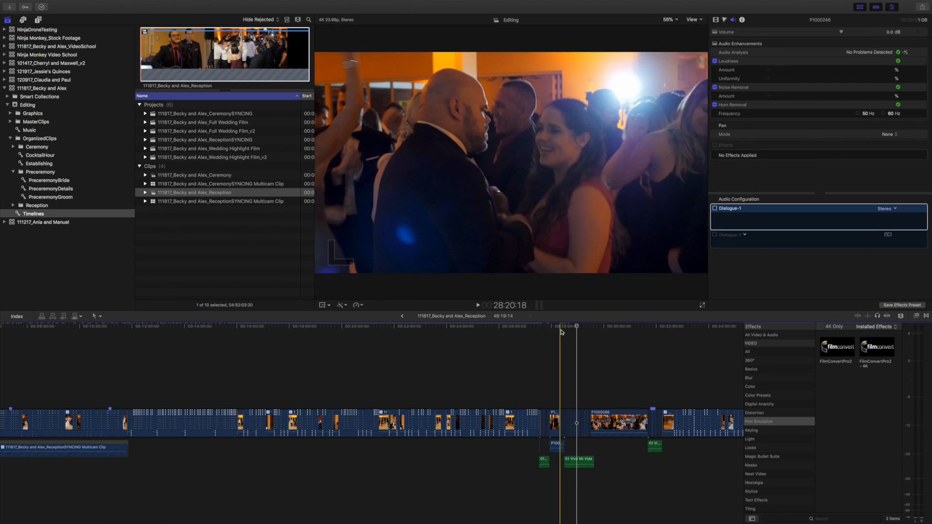
Examine the rest of the Reception timeline to its end, playing the couple's speech near 33:51:02 and the dancing near 39:38:00
scroll(618, 325, right, 2)
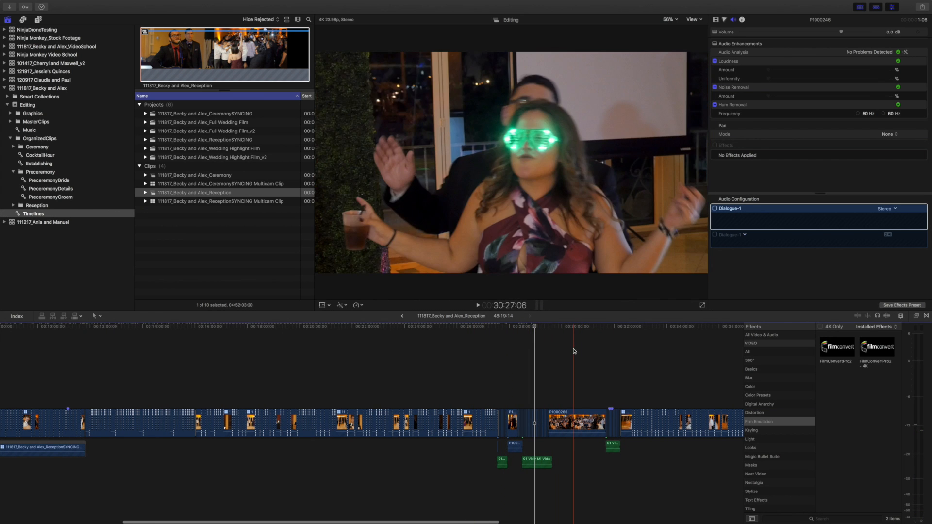
scroll(607, 348, right, 2)
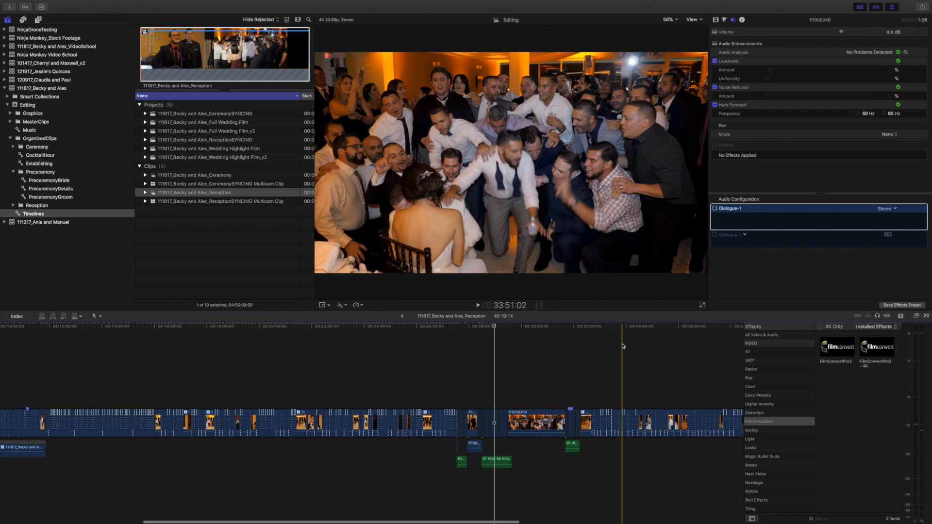
scroll(624, 346, right, 1)
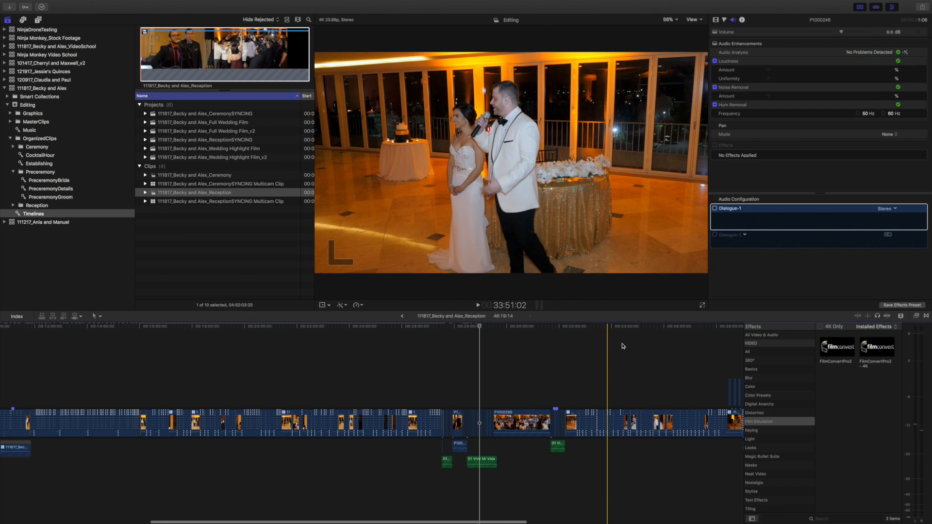
key(space)
scroll(624, 346, right, 4)
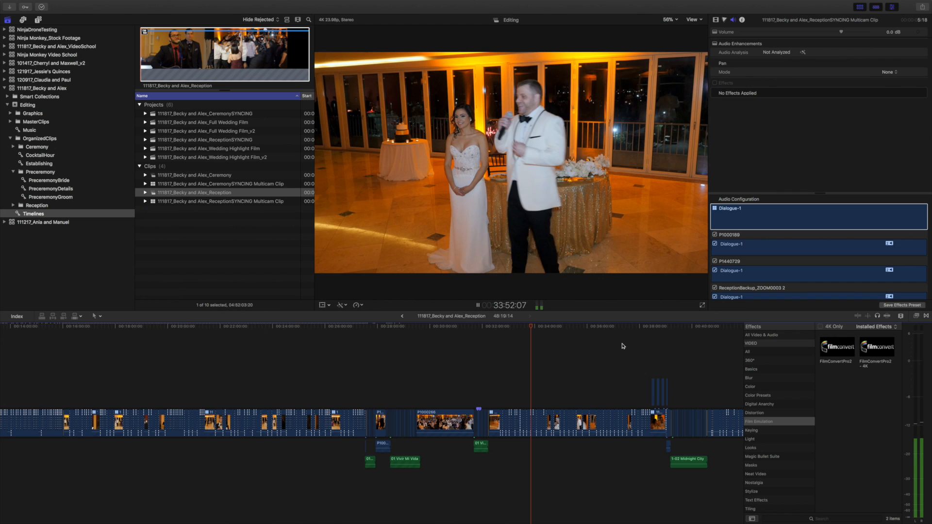
scroll(623, 346, right, 1)
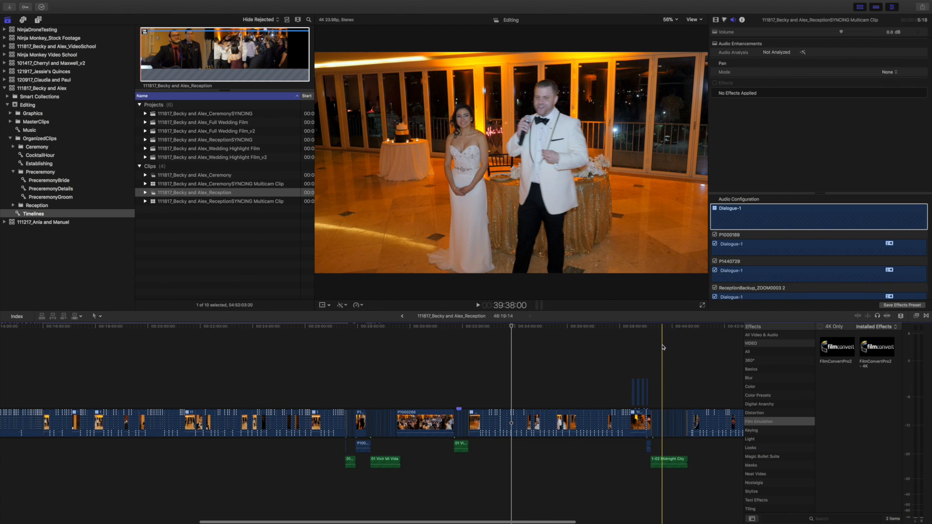
scroll(663, 347, right, 3)
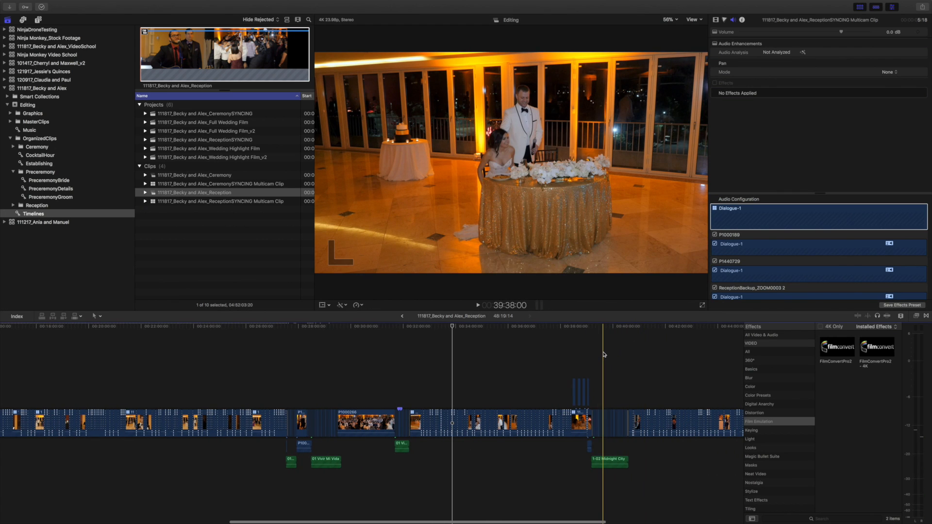
key(space)
key(space)
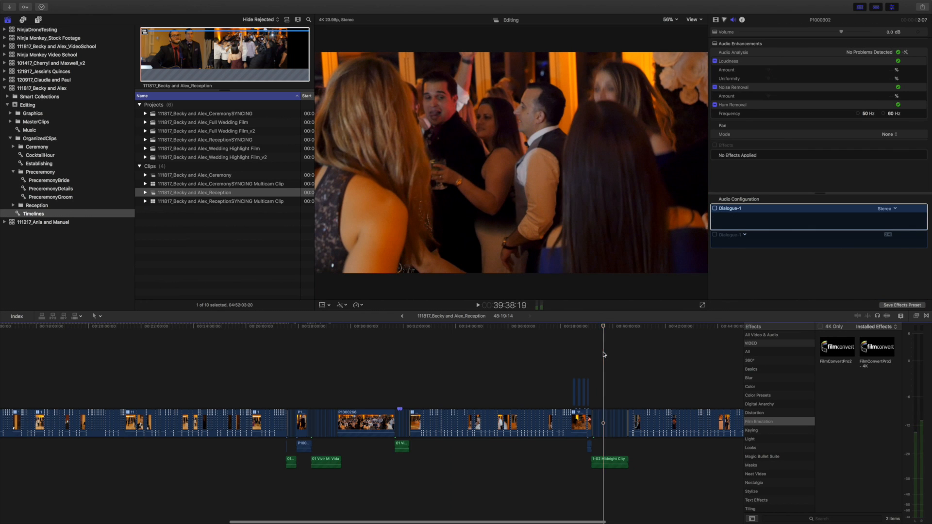
scroll(602, 355, right, 5)
scroll(651, 369, right, 3)
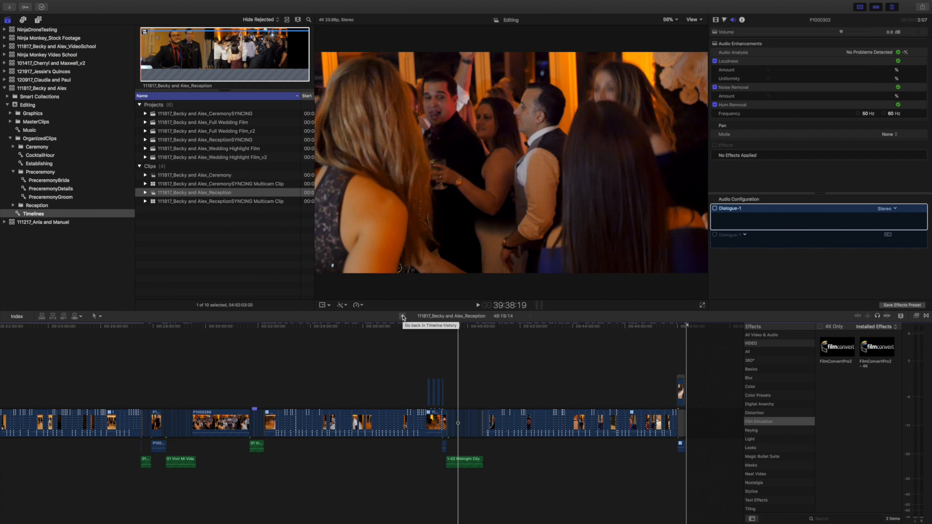
Return to the full VideoSchool_#6 timeline and place the playhead at 25:38:08 in the gap between the Ceremony and Reception clips
click(403, 318)
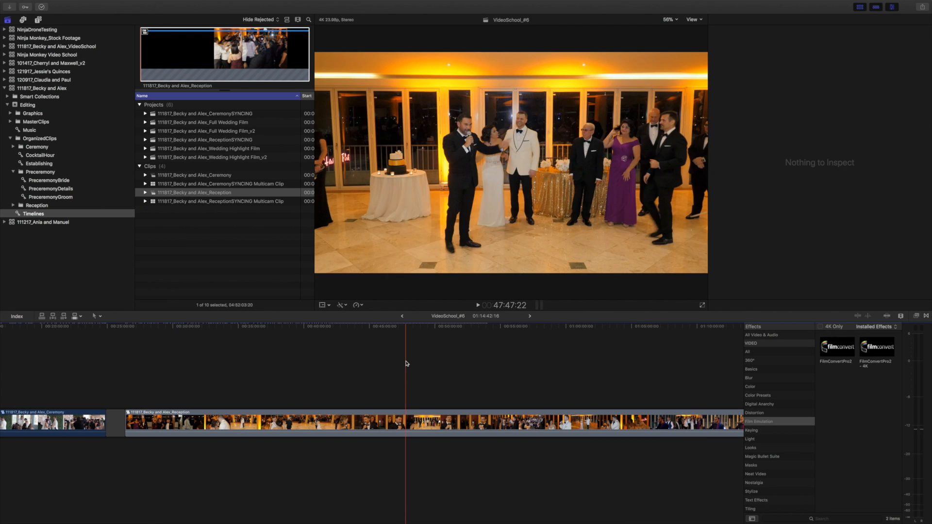
click(407, 363)
key(shift+z)
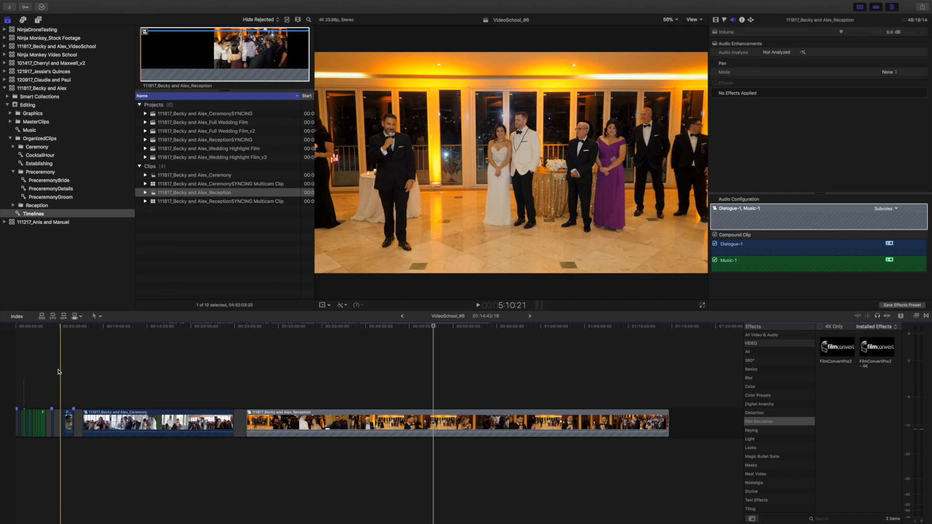
click(240, 367)
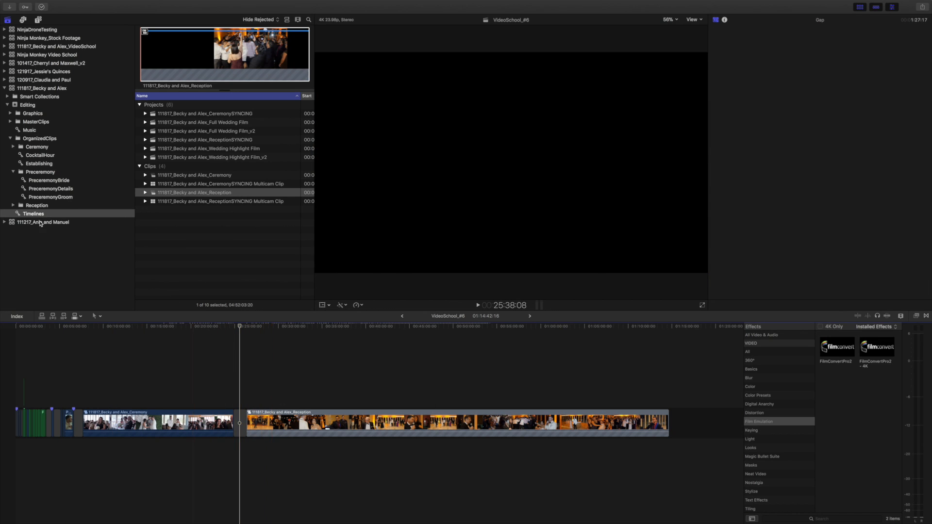
Show the CocktailHour collection's clips as thumbnails and preview clip P1440674
click(26, 156)
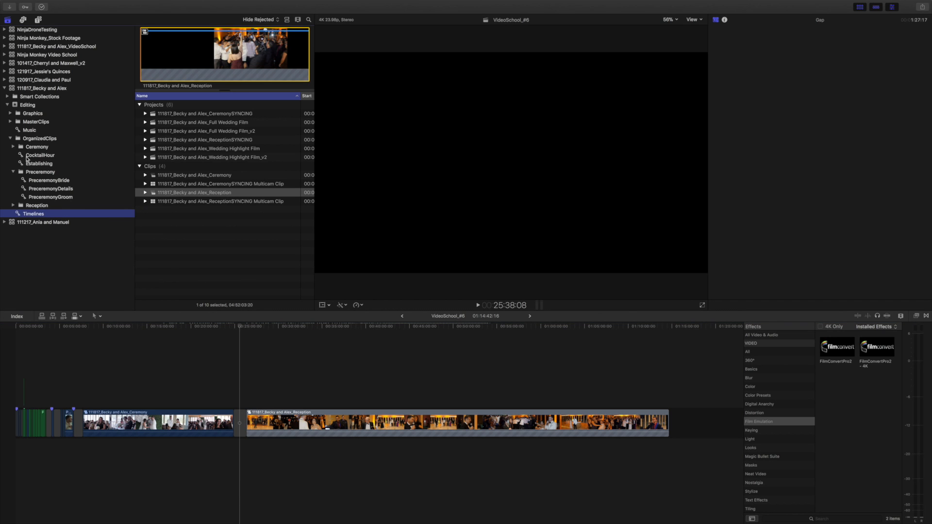
click(27, 158)
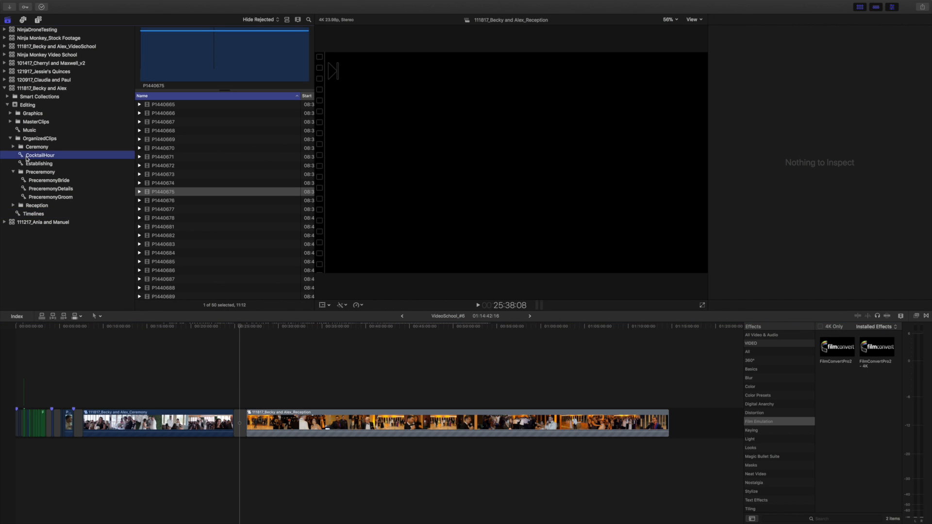
click(287, 19)
scroll(237, 143, down, 3)
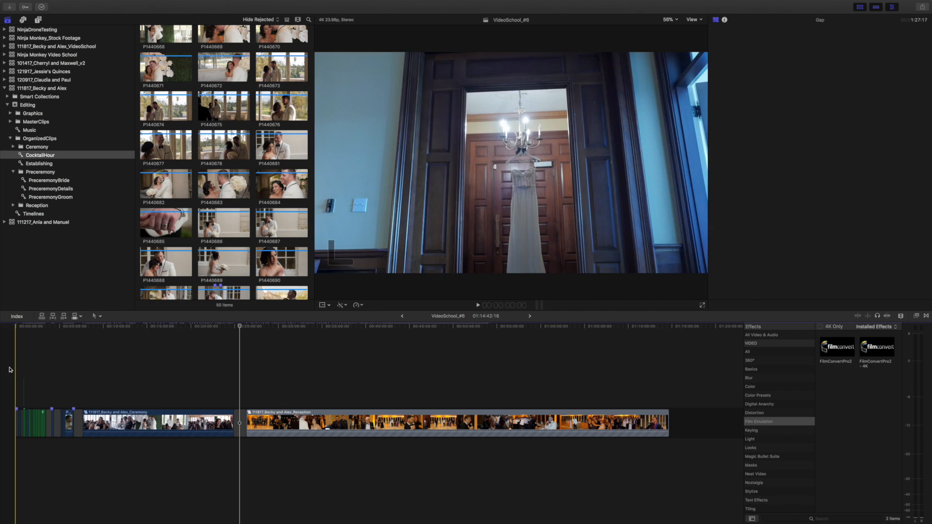
click(160, 112)
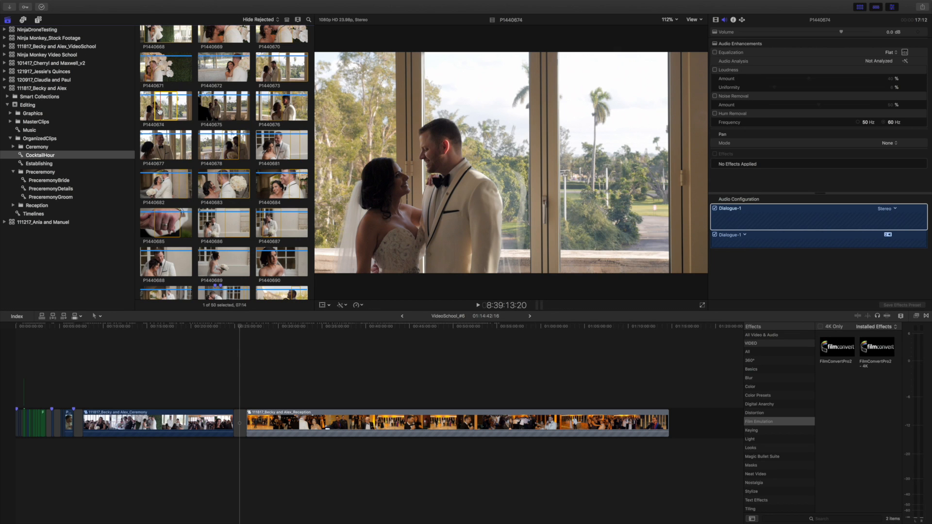
key(super+2)
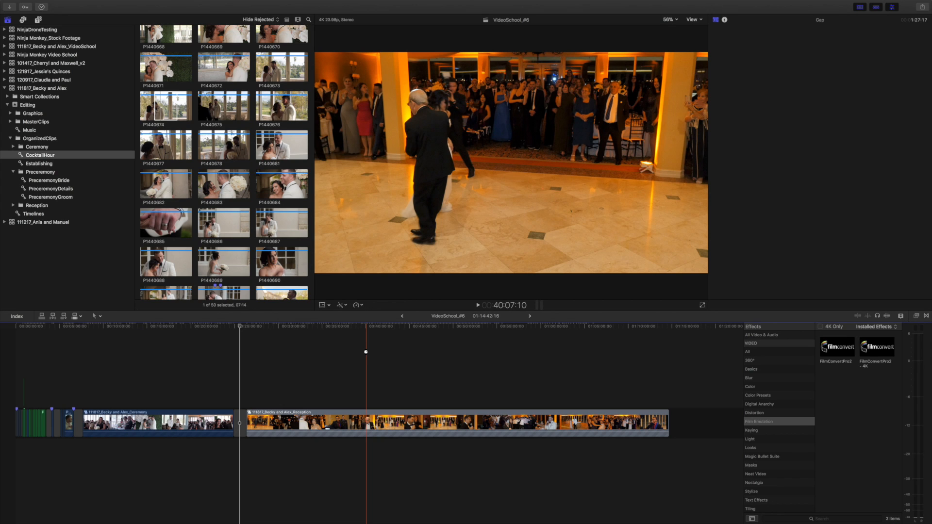
Examine the ReceptionDetails and Dancing collections inside the Reception folder and compare them with CocktailHour and the Reception section of the timeline
click(366, 351)
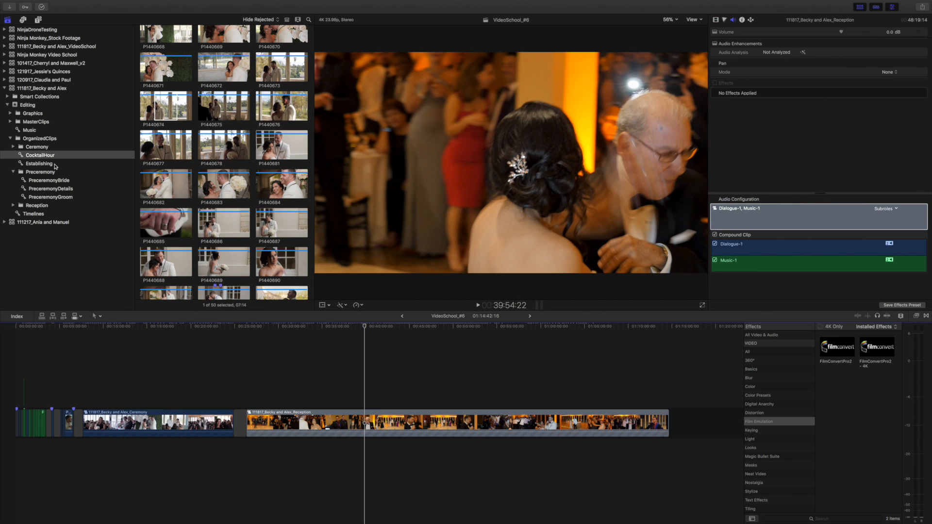
click(15, 206)
click(13, 205)
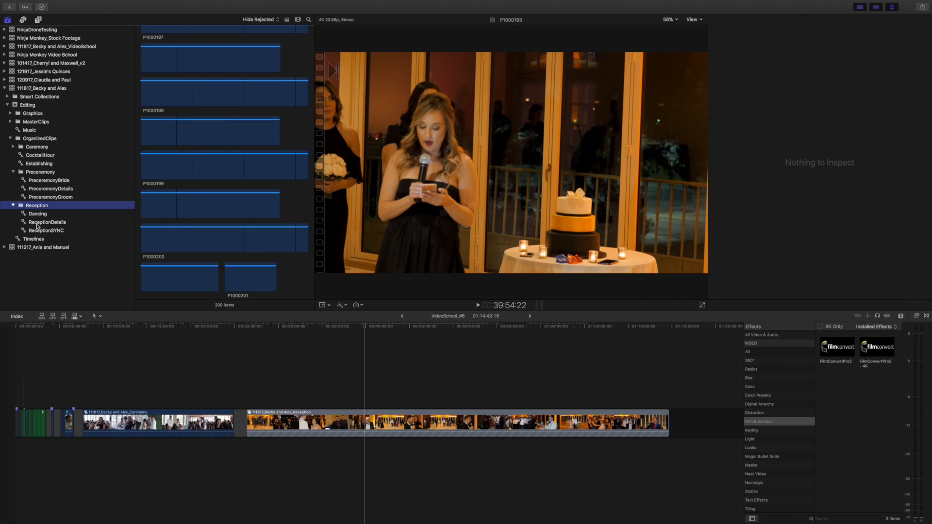
click(52, 223)
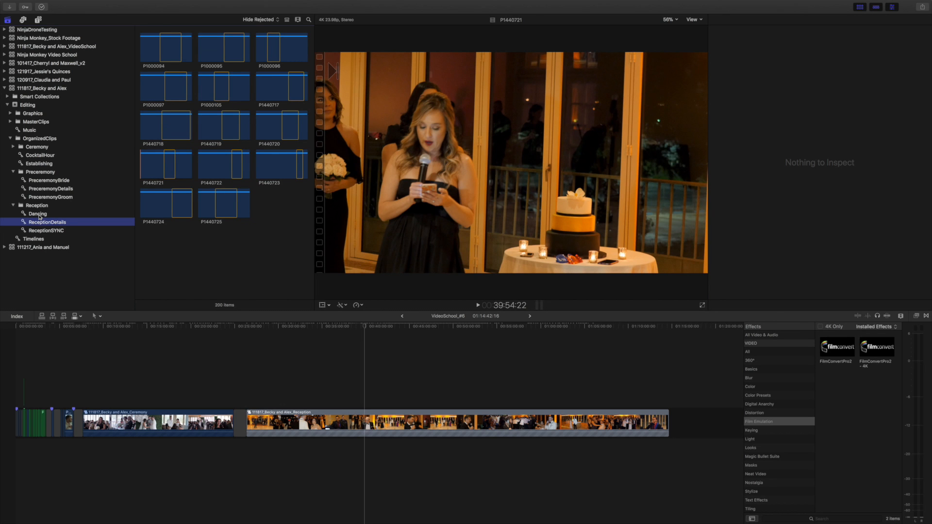
click(39, 214)
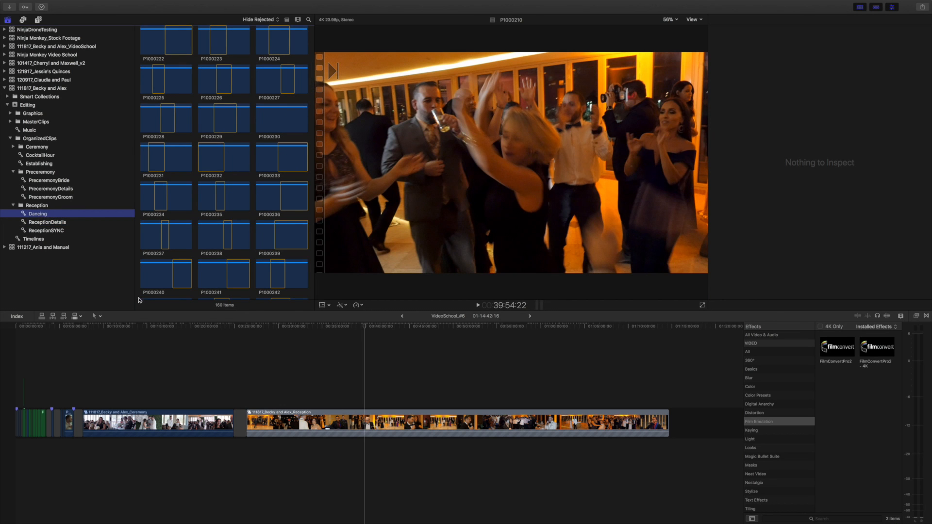
key(super+4)
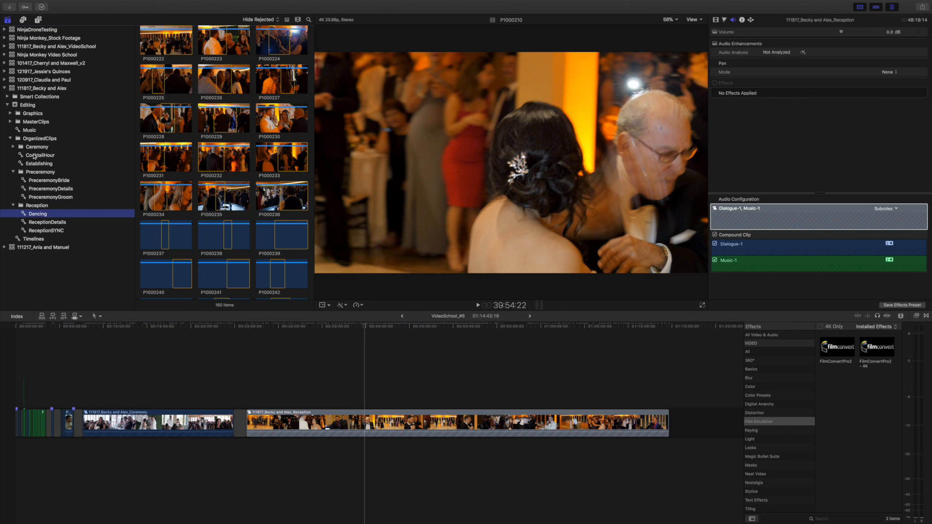
click(39, 155)
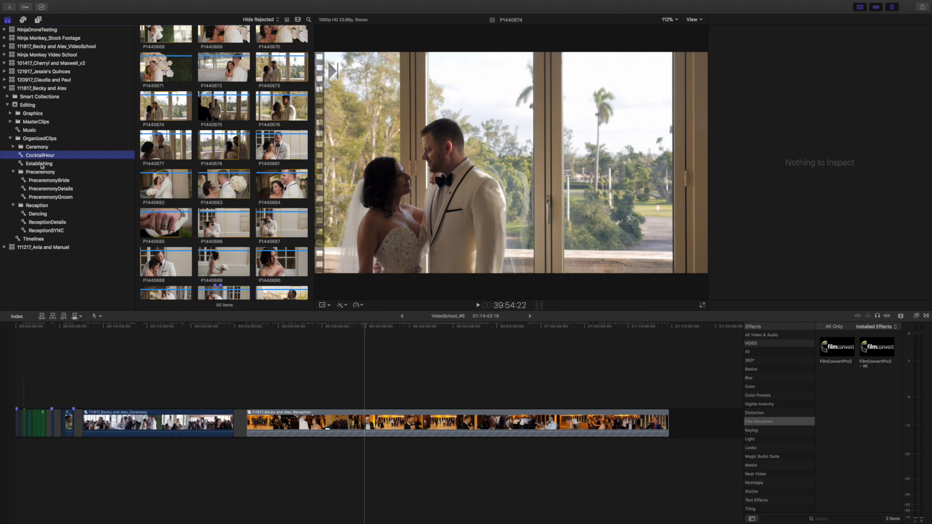
click(391, 360)
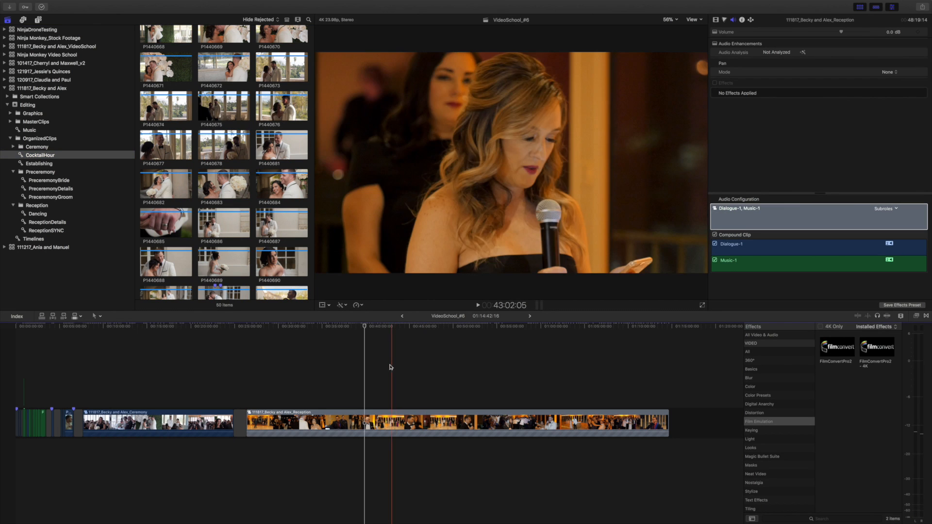